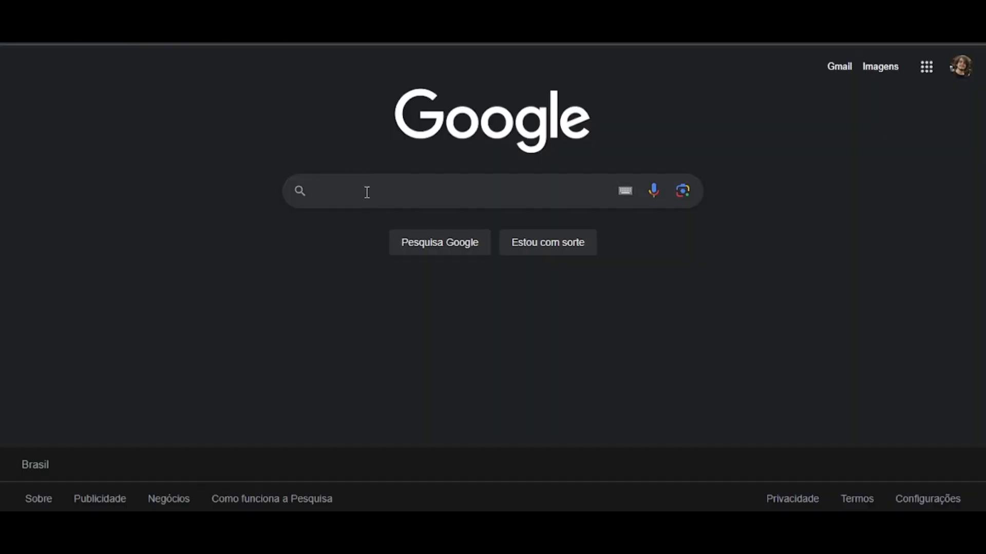
Search Google for 'my john deere'
left_click(363, 190)
type("my ")
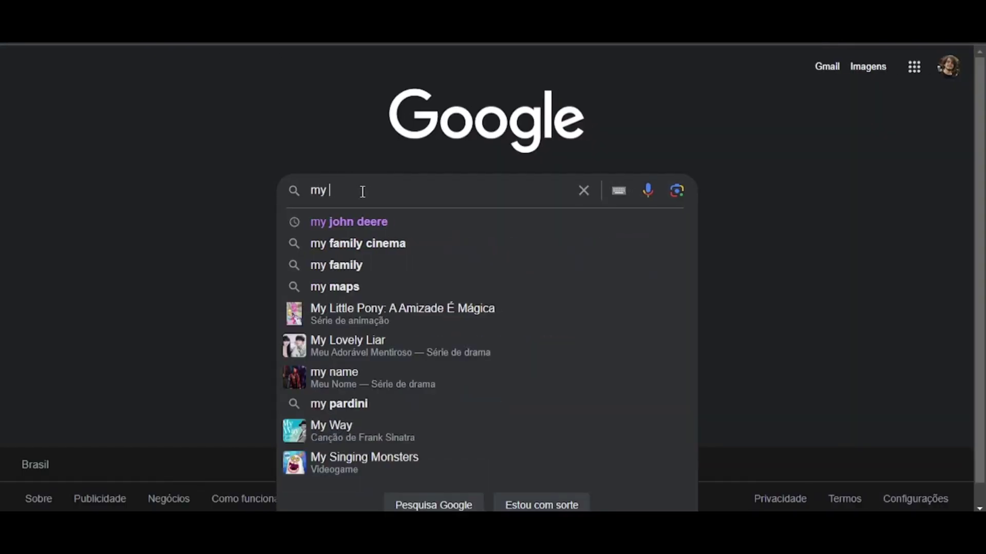
type("john de")
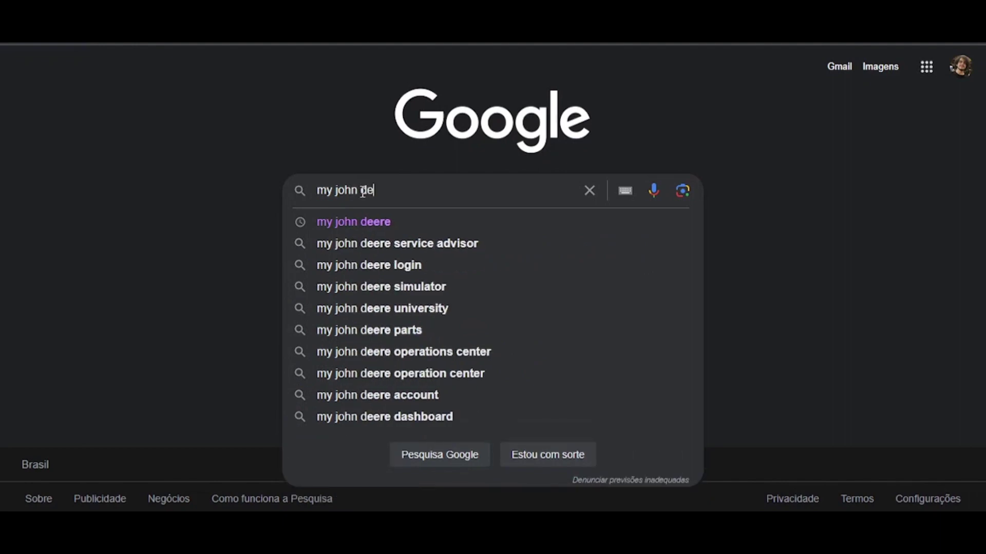
type("ere")
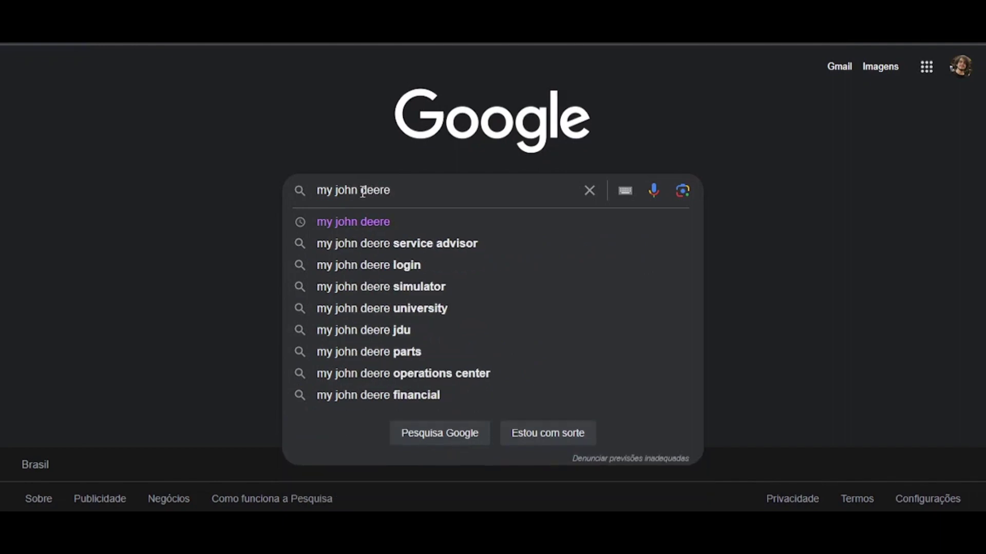
key("Return")
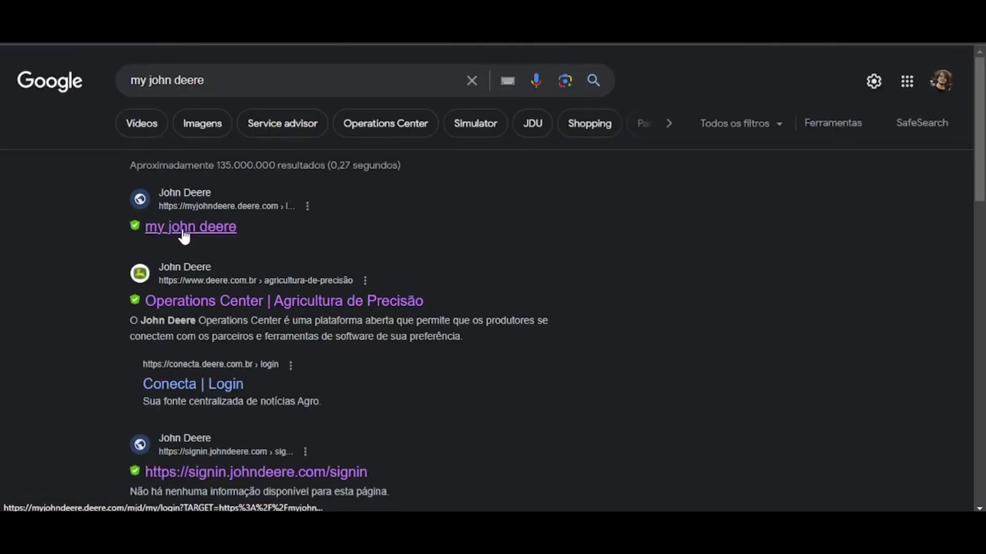
Open the my john deere result in full screen and start a new account with 'Criar uma nova conta'
left_click(187, 229)
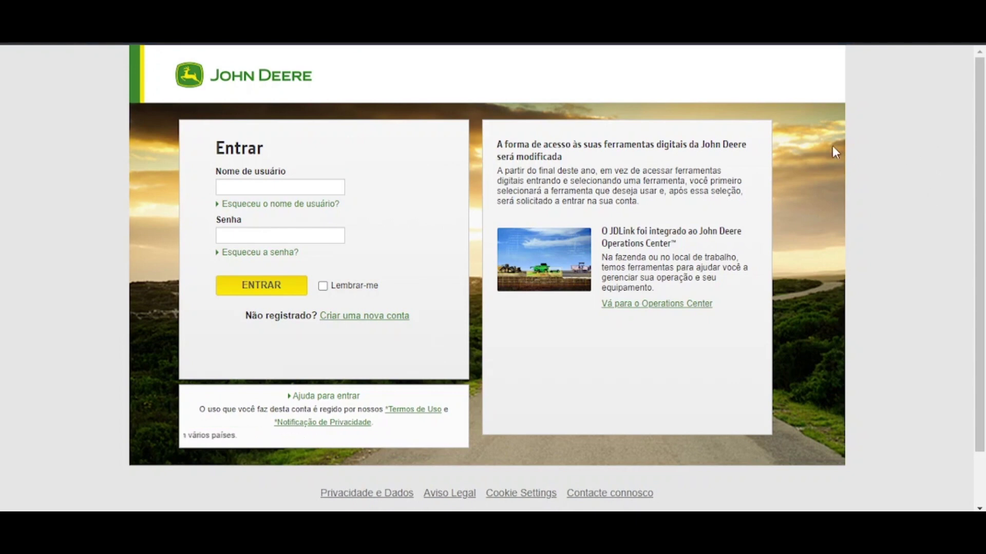
key("F11")
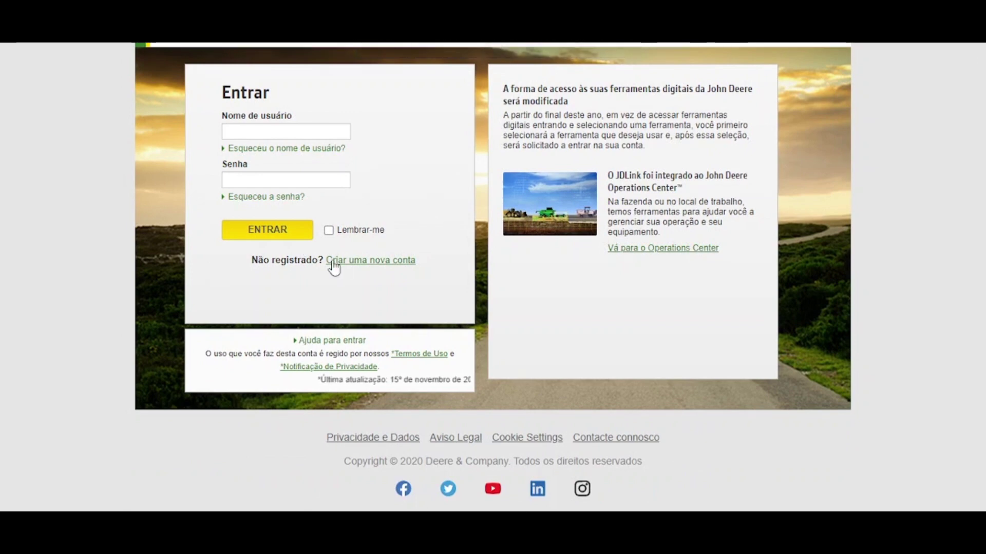
left_click(381, 262)
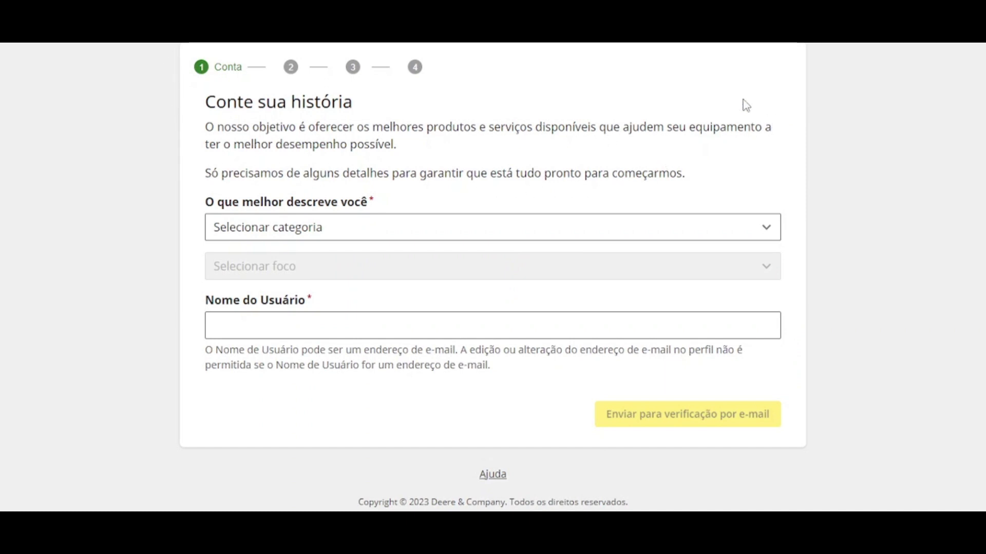
Pick Agricultura and Agricultor / Produtor, then dismiss the saved-username suggestions
left_click(332, 228)
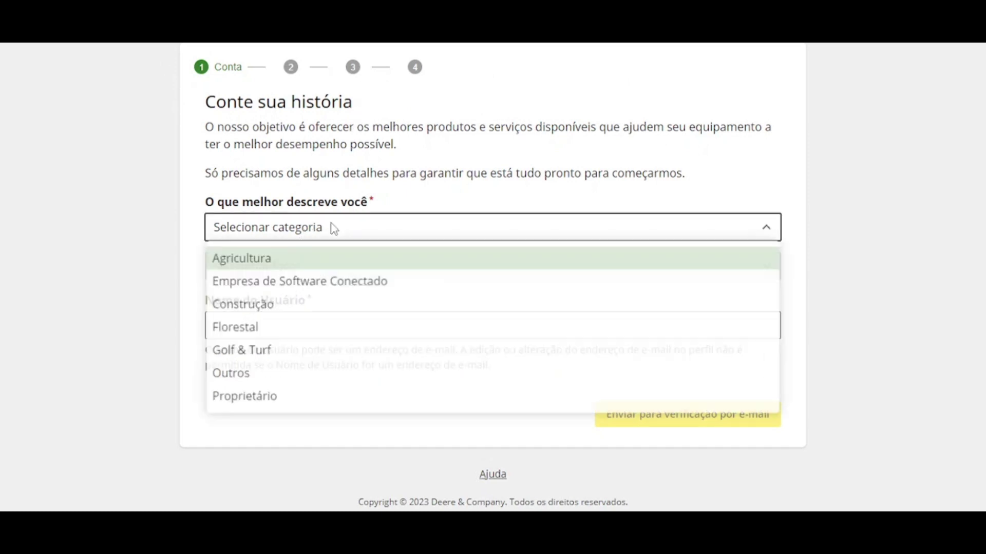
left_click(241, 261)
left_click(287, 269)
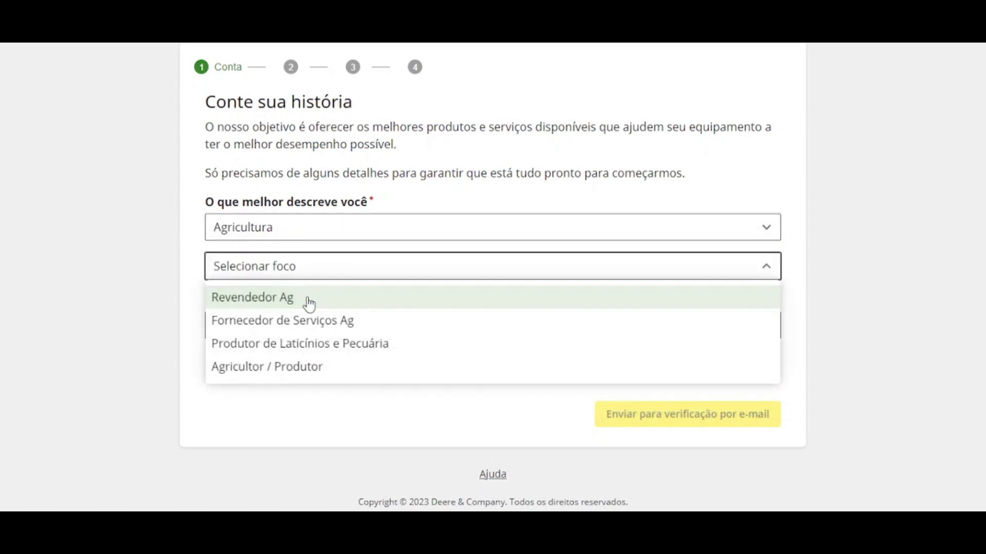
left_click(269, 367)
left_click(295, 331)
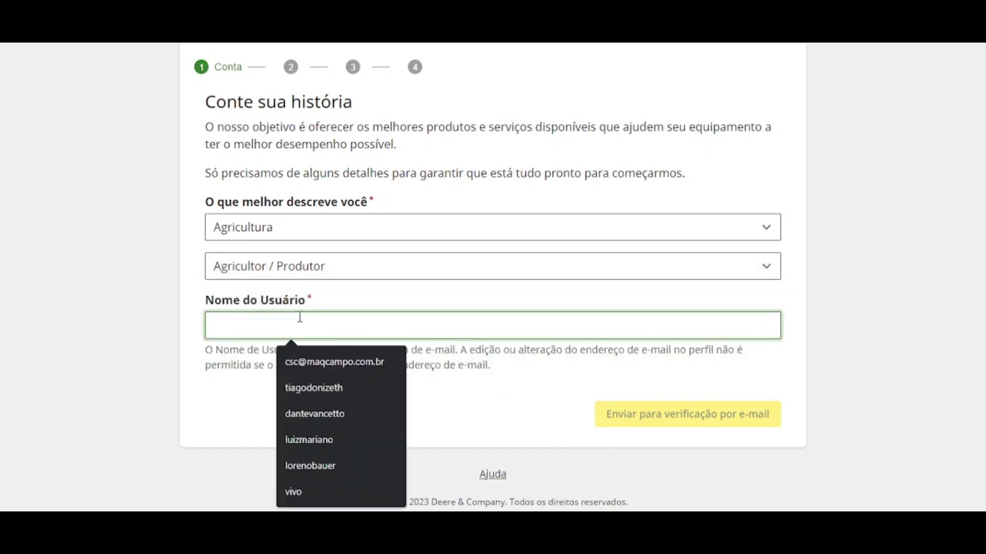
left_click(175, 354)
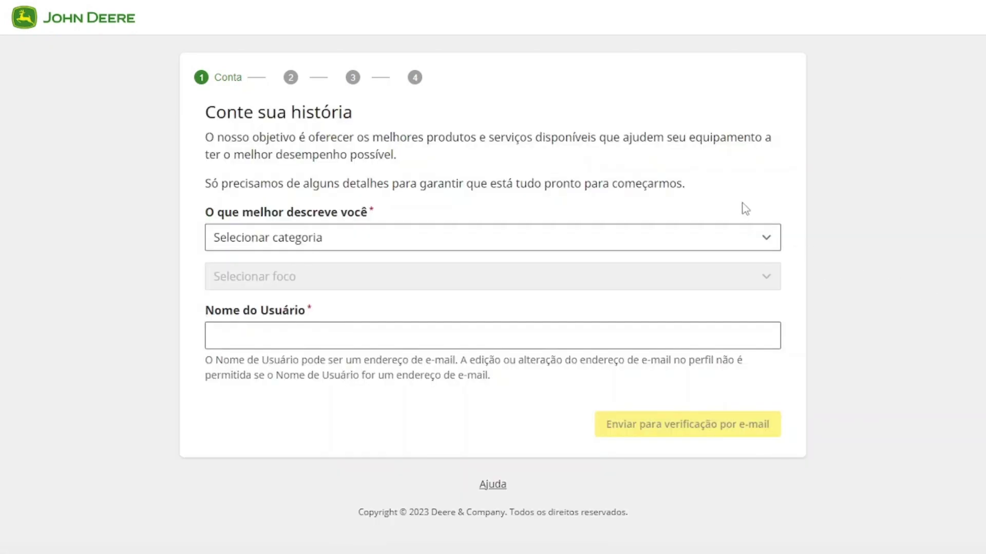
Re-select Agricultura as the category and Agricultor / Produtor as the focus
left_click(289, 244)
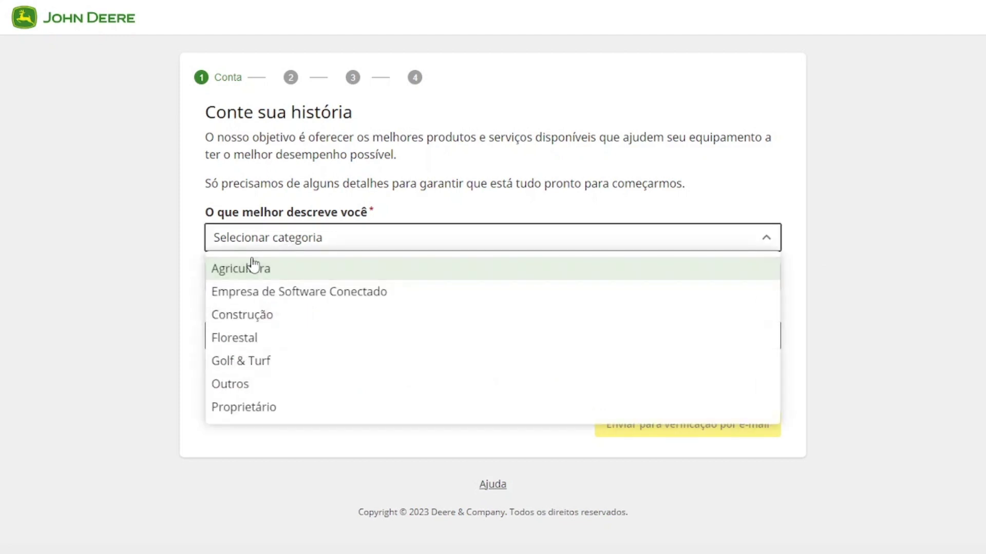
left_click(246, 273)
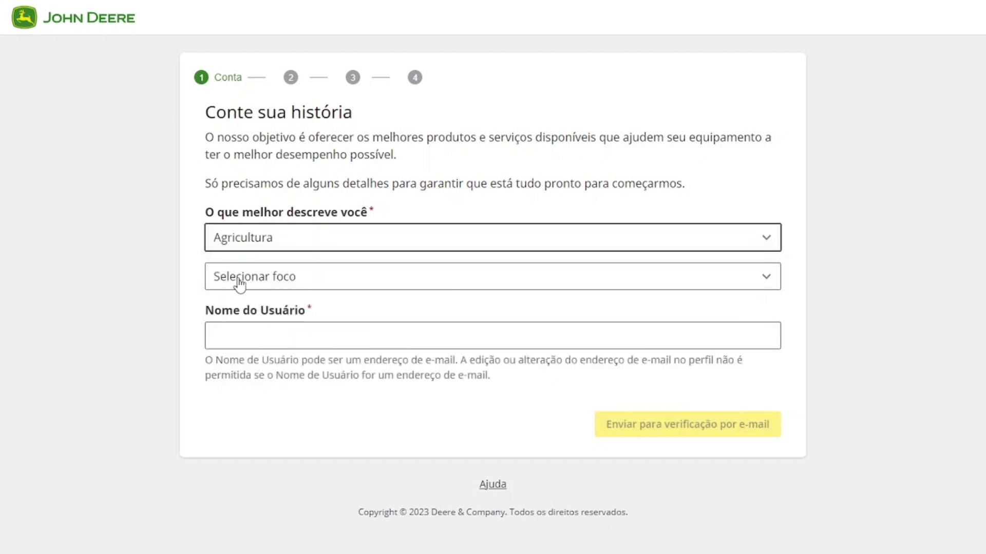
left_click(238, 281)
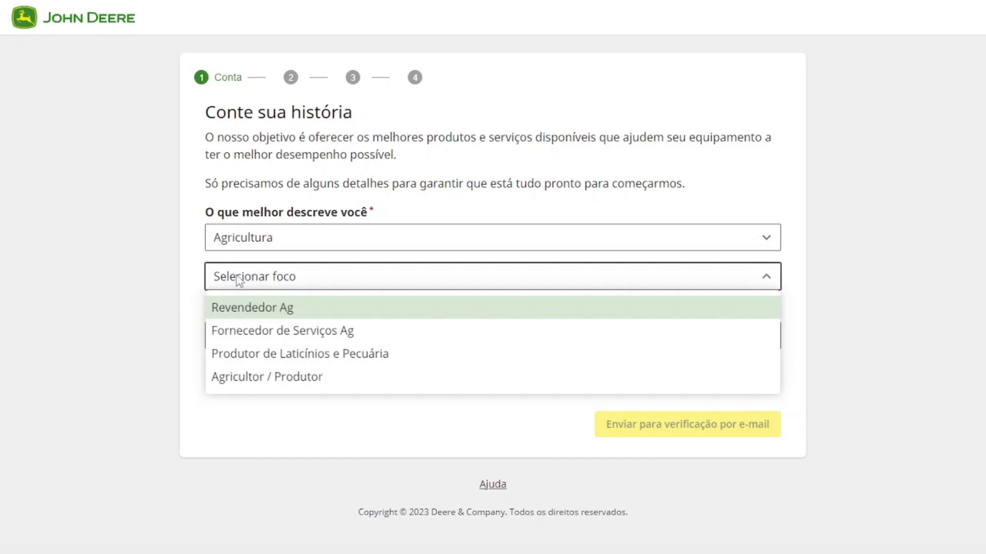
left_click(282, 380)
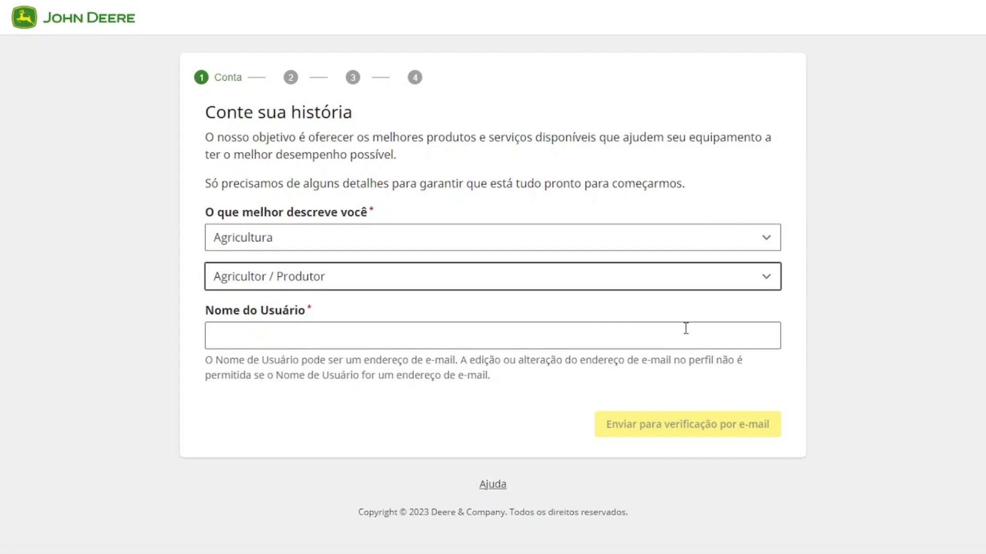
Enter the new username in Nome do Usuário and the e-mail address in E-mail
left_click(562, 338)
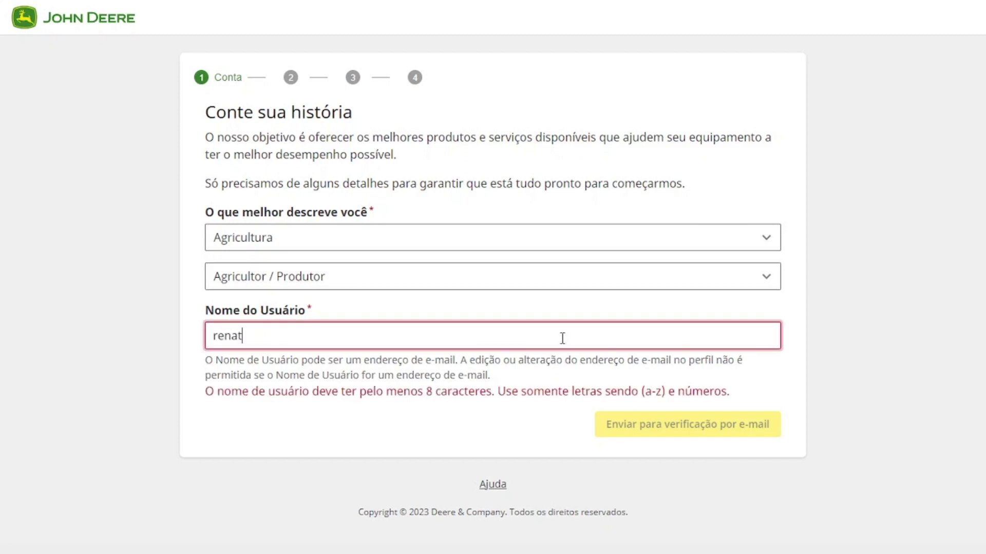
left_click(874, 325)
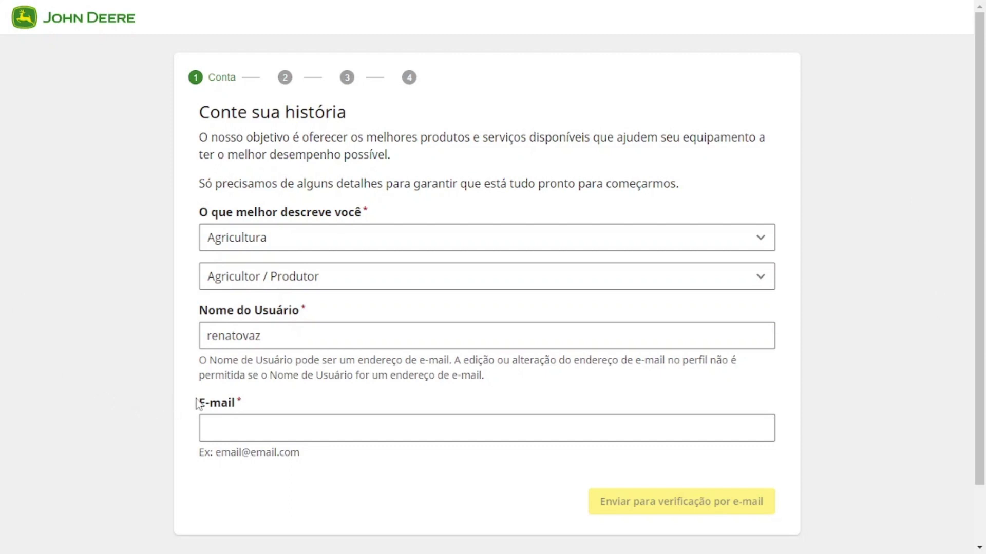
left_click(243, 427)
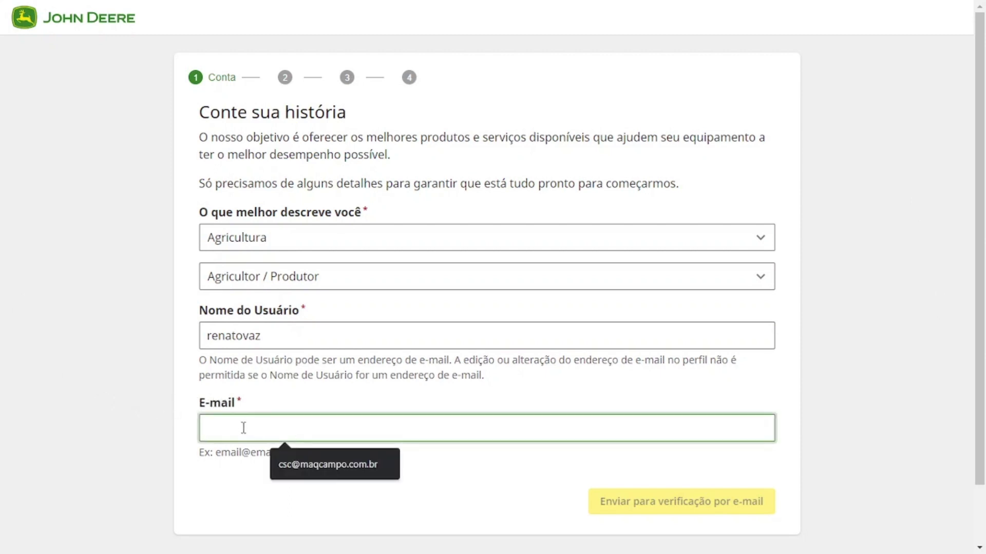
type("exemplo")
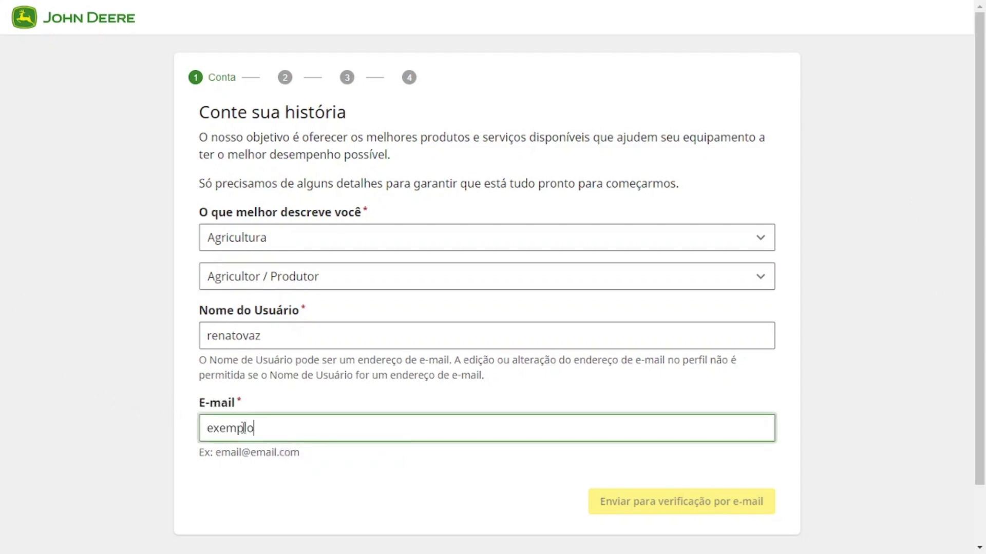
type("@e")
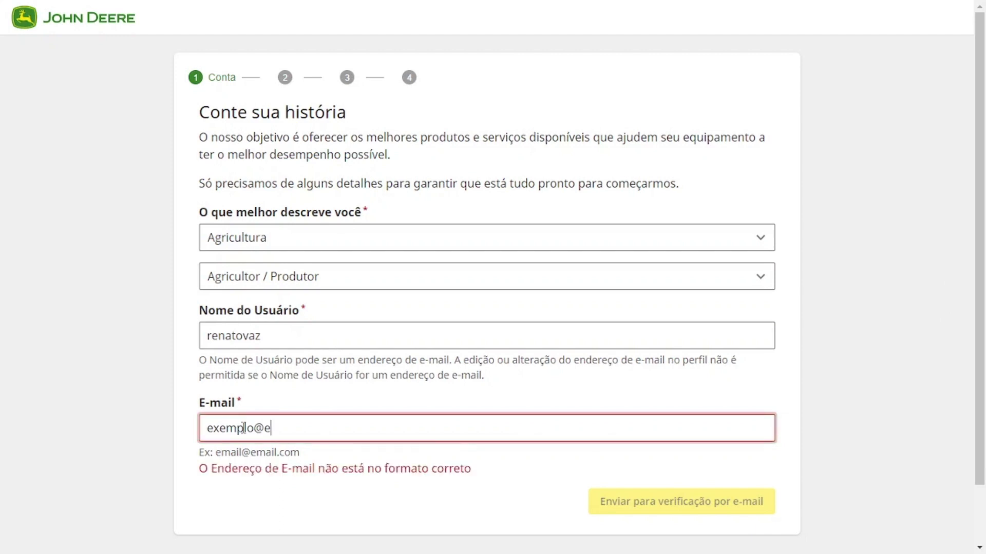
type("mail.com")
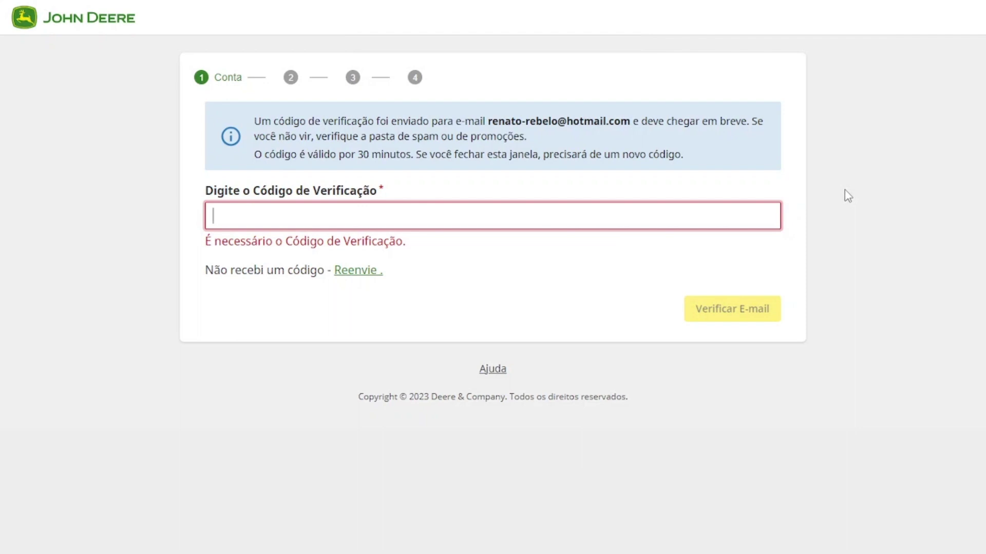
Paste the received code into the code field and verify the e-mail
right_click(312, 213)
left_click(371, 331)
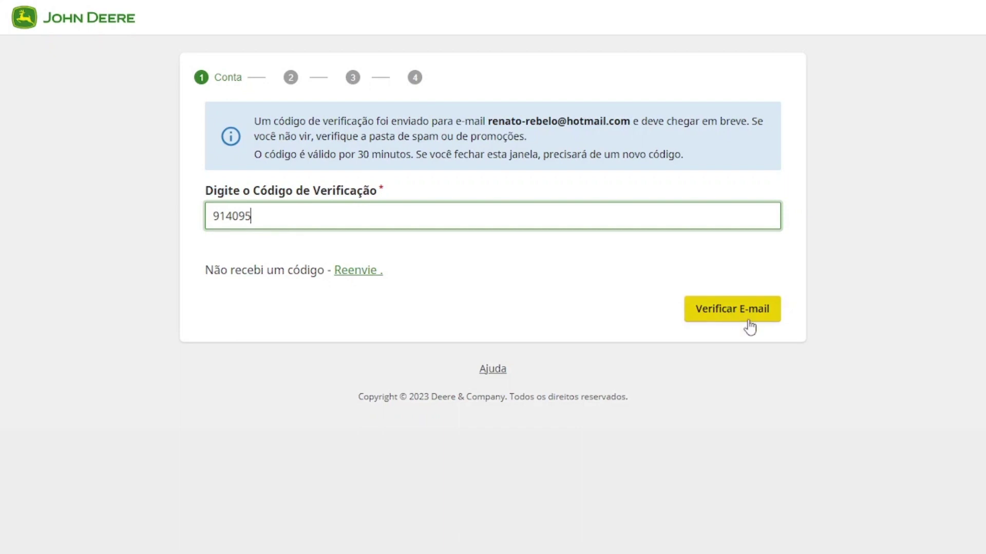
left_click(734, 311)
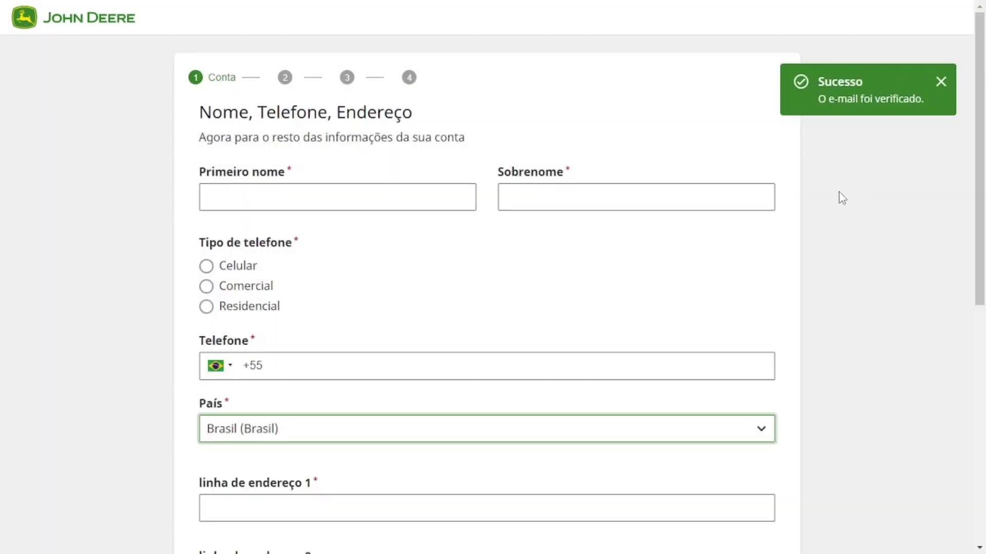
Start on the first-name field and scroll down through the phone and address fields
left_click(345, 200)
left_click(645, 233)
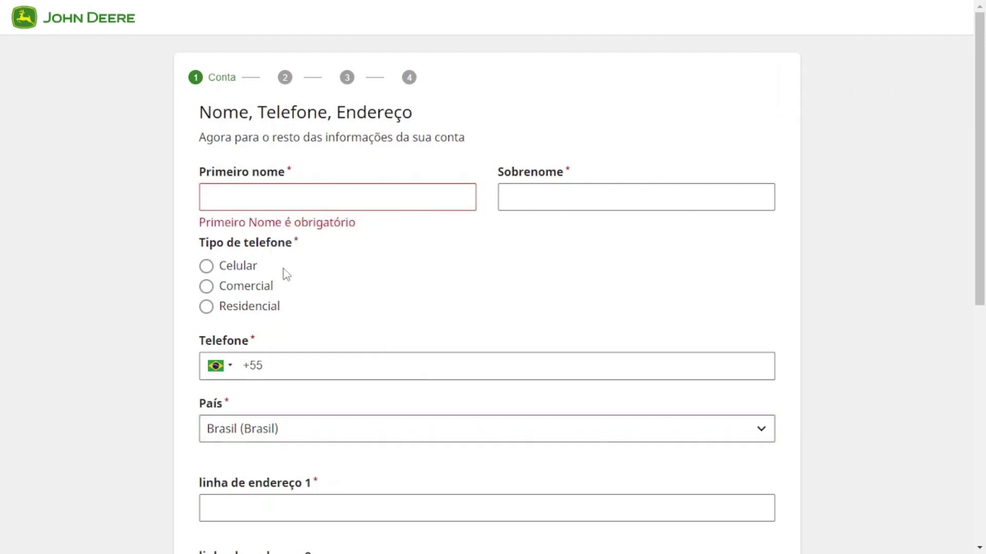
scroll(272, 275, "down", 2)
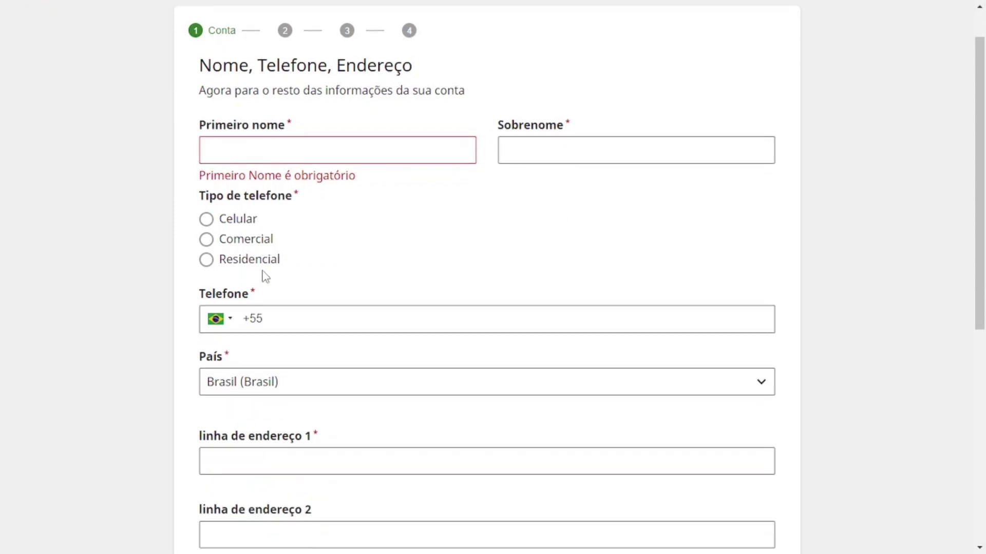
scroll(522, 262, "down", 2)
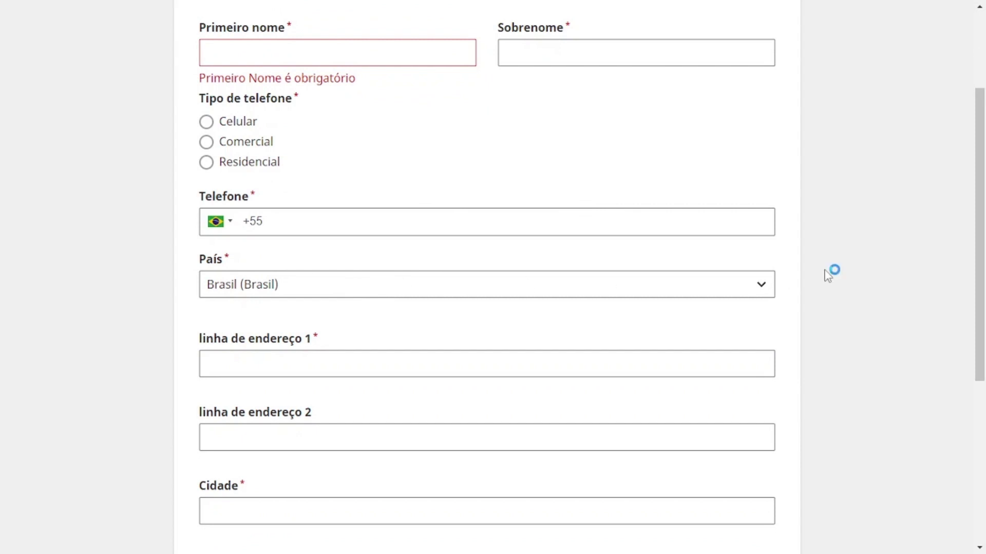
scroll(727, 254, "down", 2)
scroll(366, 260, "down", 2)
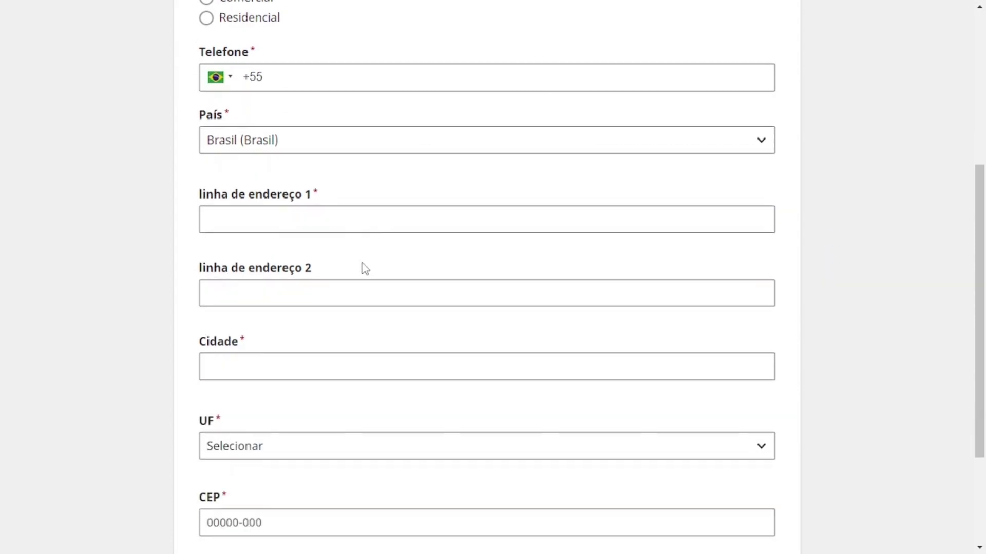
scroll(314, 308, "down", 4)
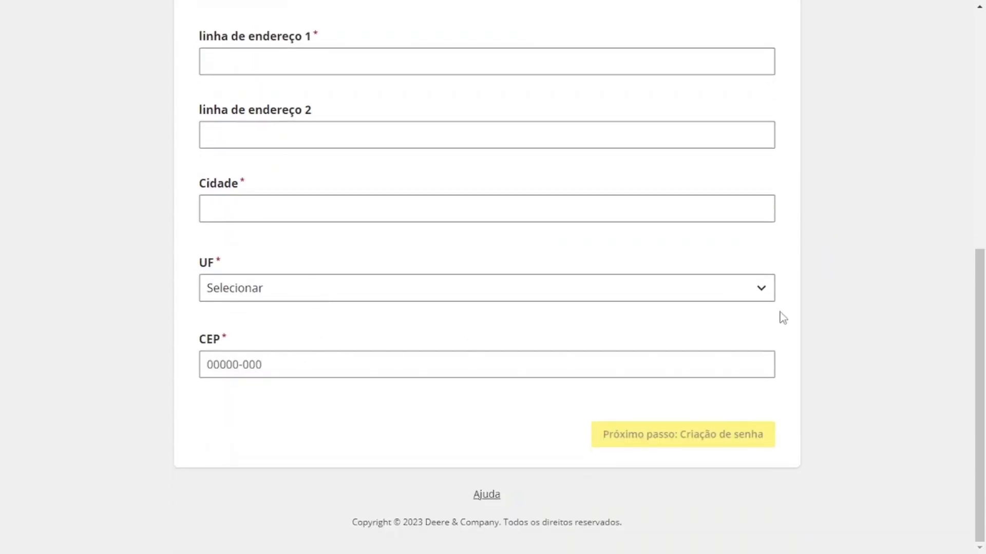
scroll(782, 314, "up", 8)
scroll(775, 282, "down", 8)
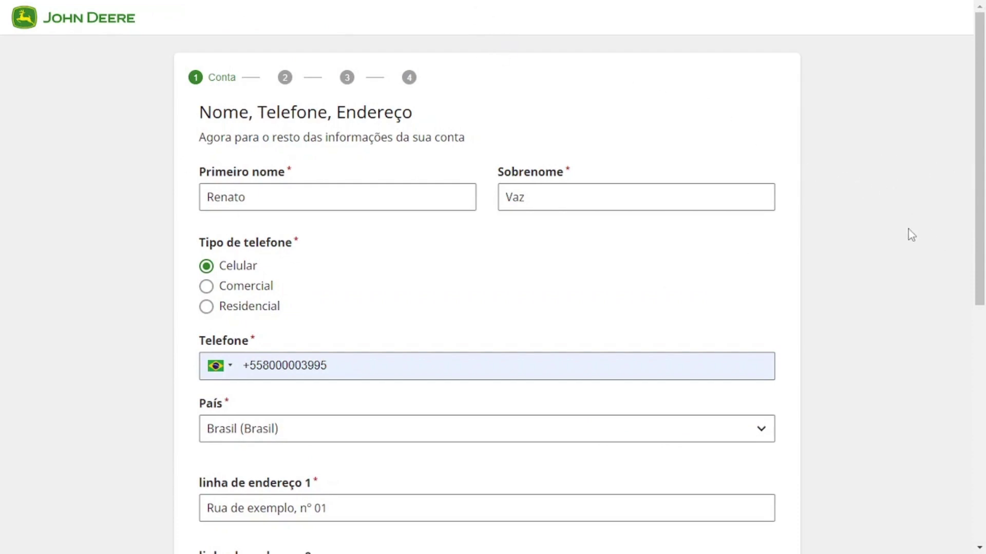
scroll(911, 234, "down", 9)
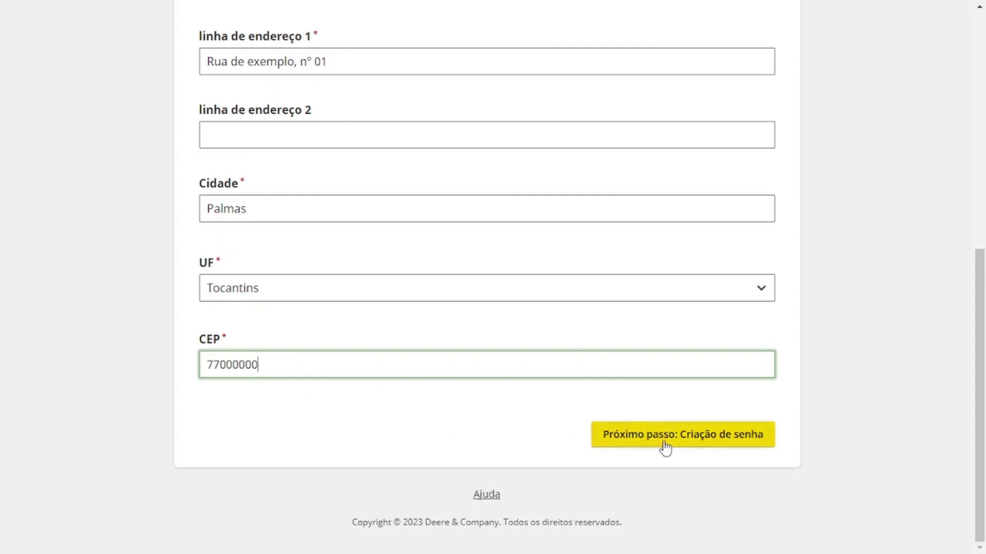
Submit the details, decline saving the address, and continue with the unverified address
left_click(695, 436)
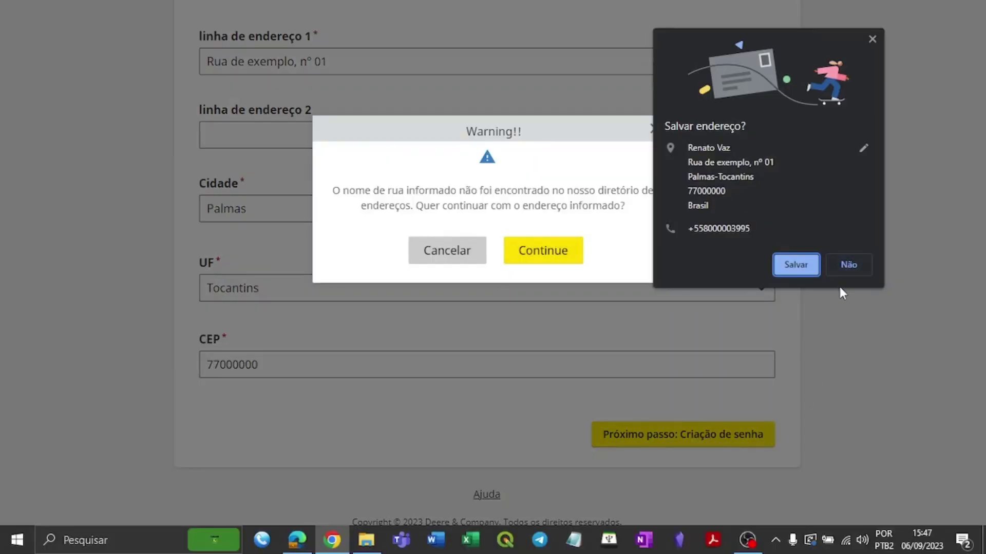
left_click(840, 266)
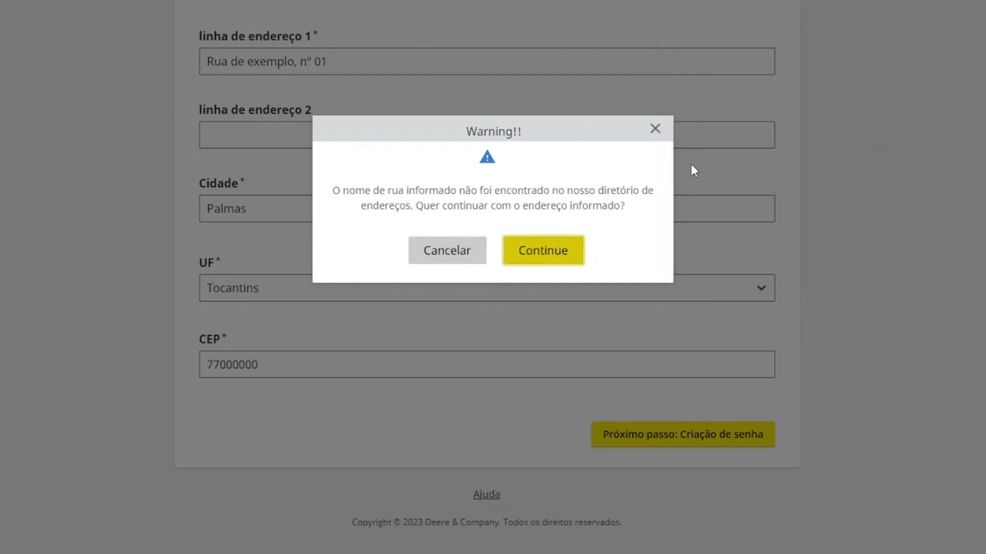
left_click(543, 255)
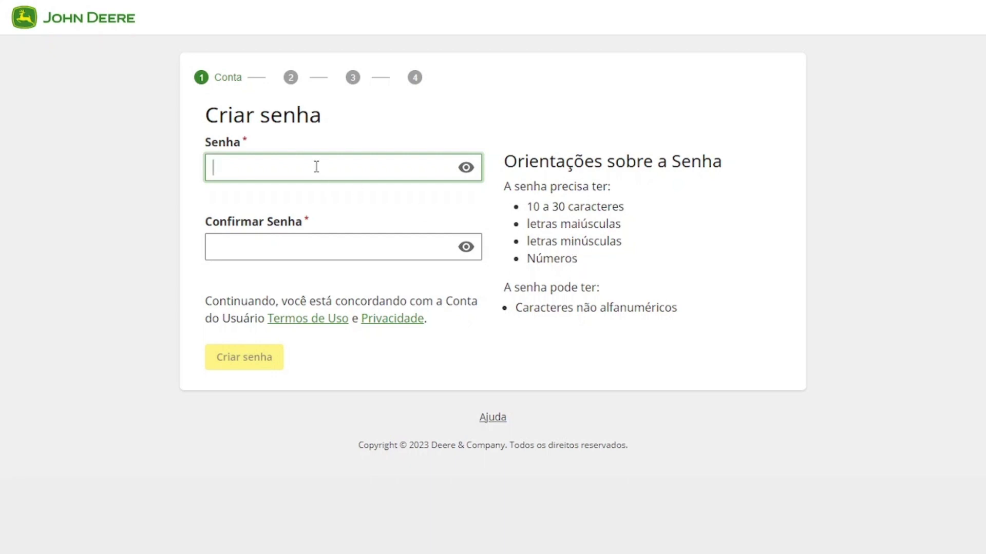
Enter the account password with it shown, confirm it, and create it
type("J")
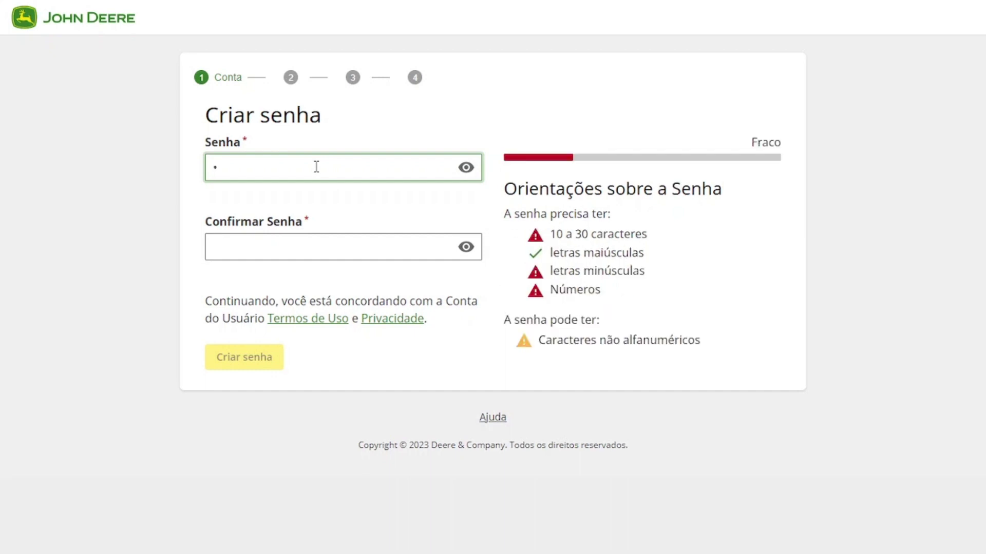
left_click(466, 167)
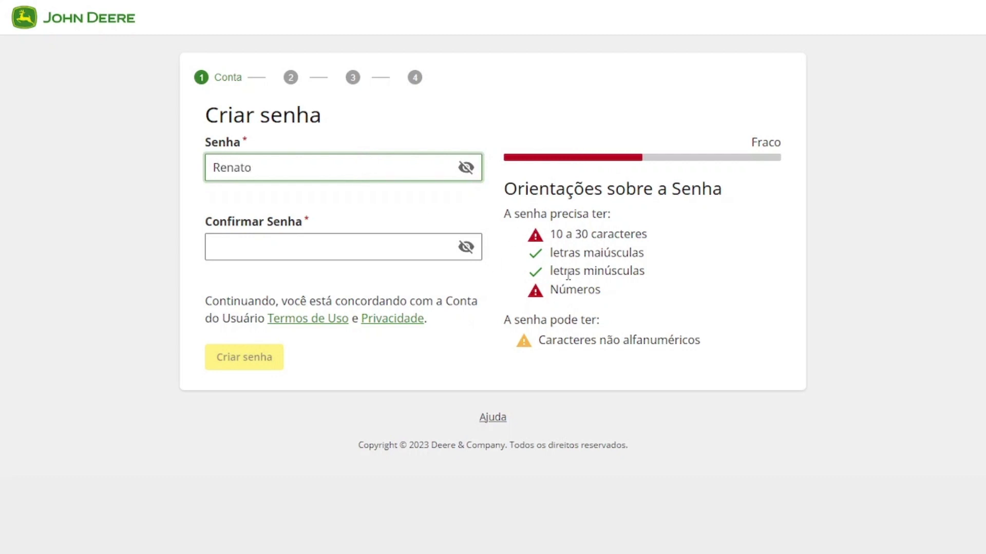
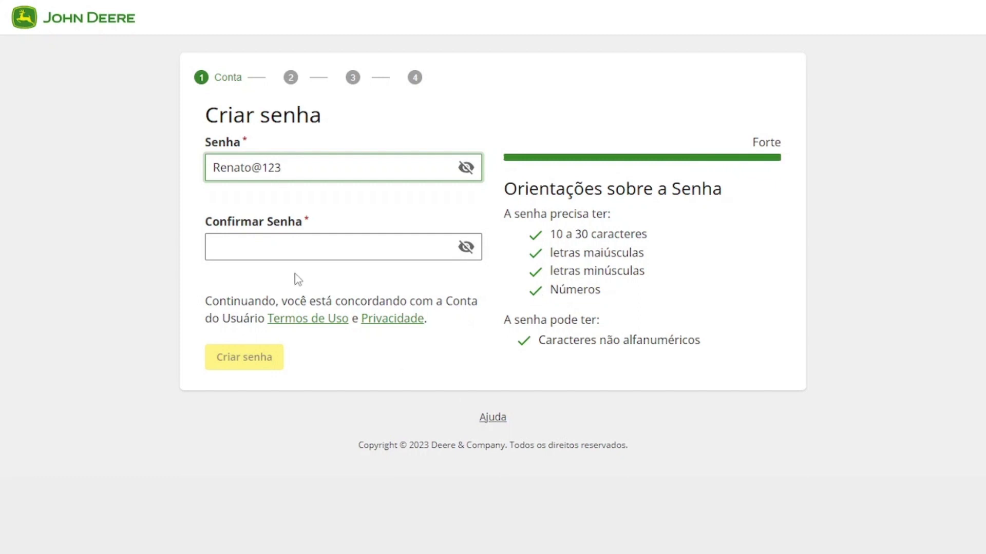
left_click(291, 243)
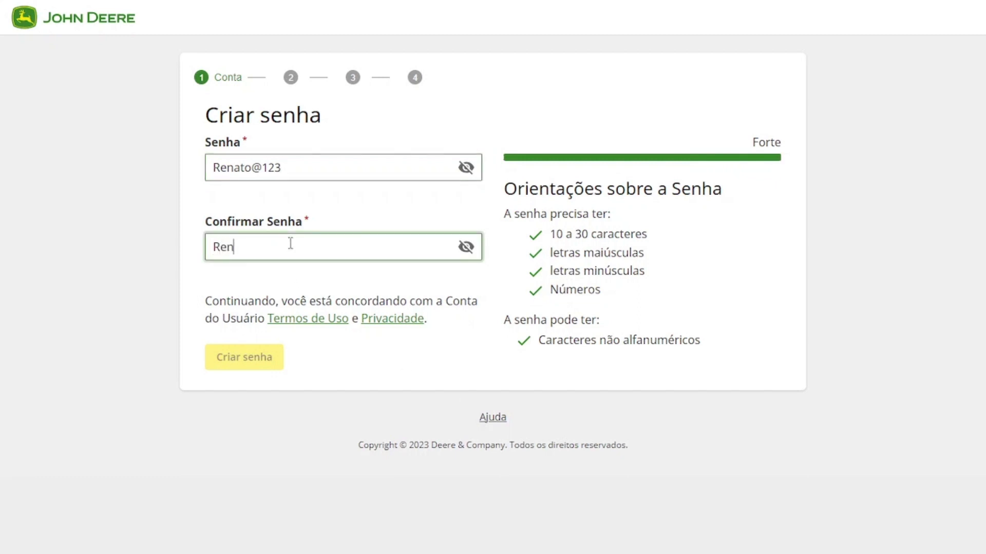
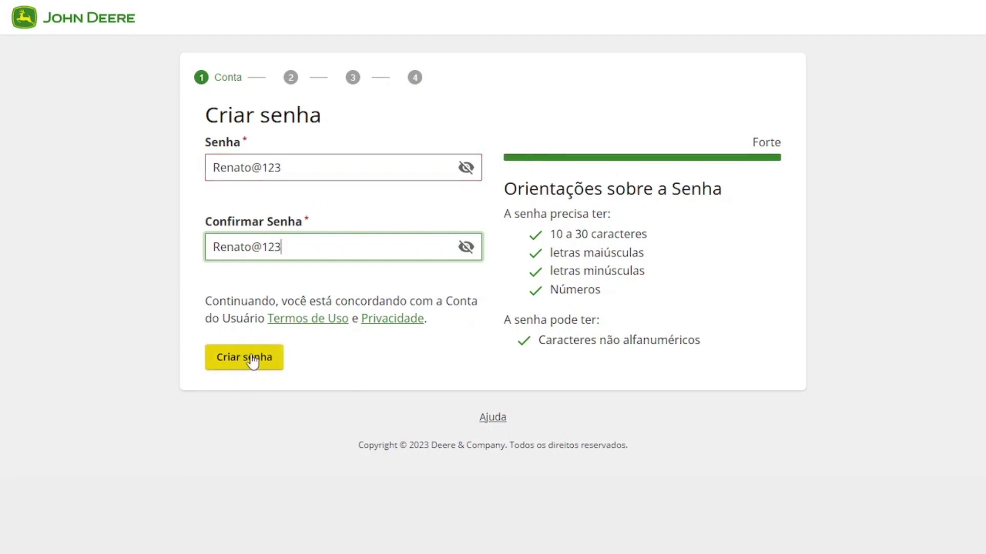
left_click(249, 359)
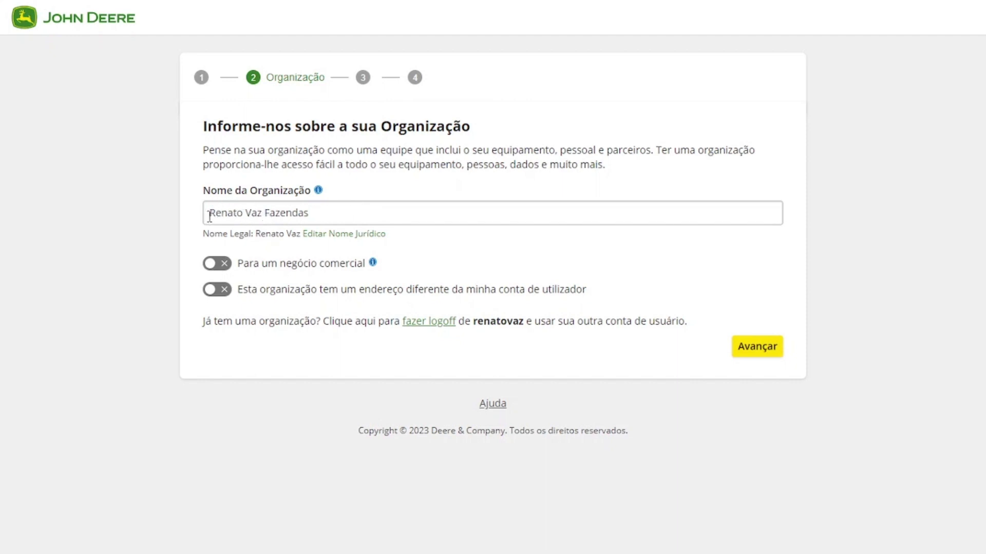
Try the commercial-business and different-address toggles, leaving both switched off
left_click_drag(314, 216, 293, 207)
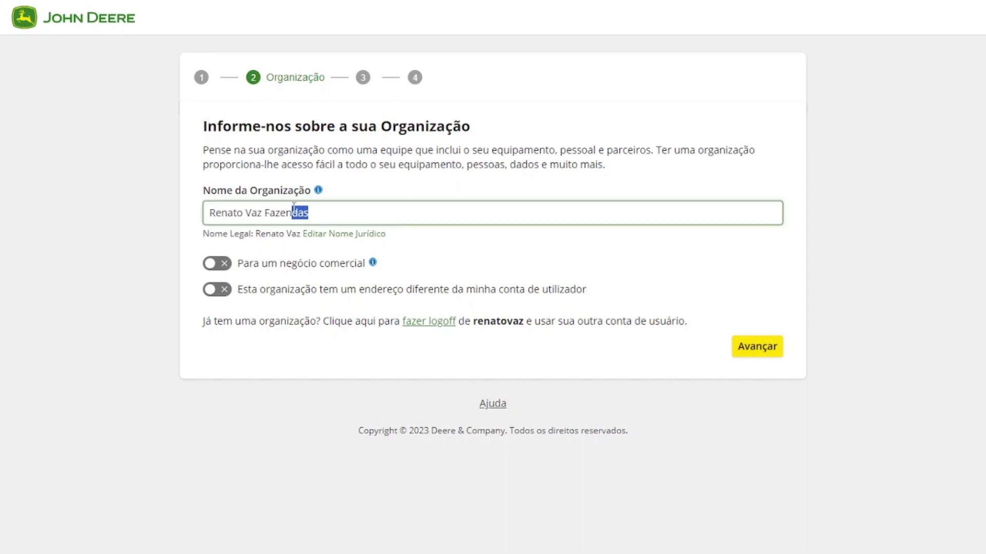
left_click(332, 213)
left_click(220, 268)
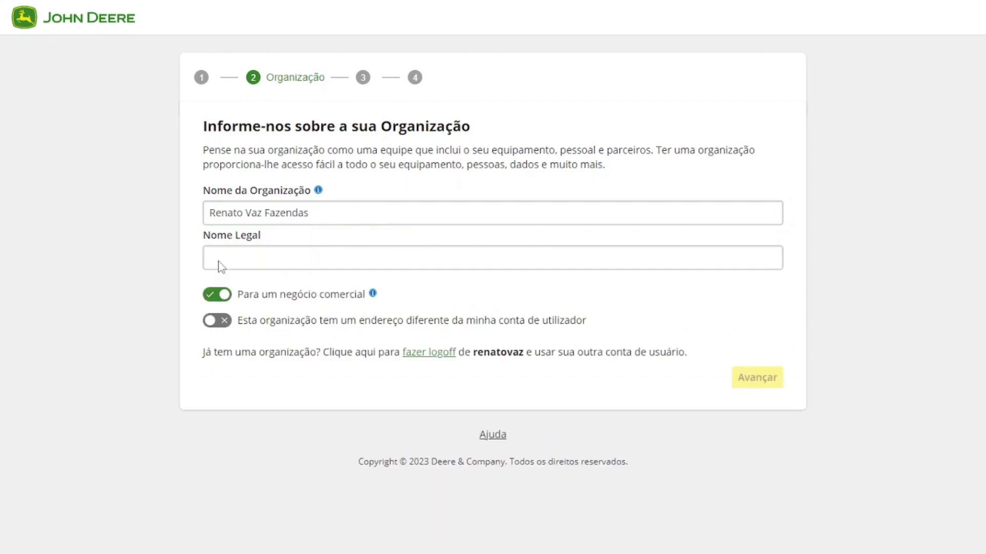
left_click(214, 297)
left_click(218, 294)
left_click(220, 324)
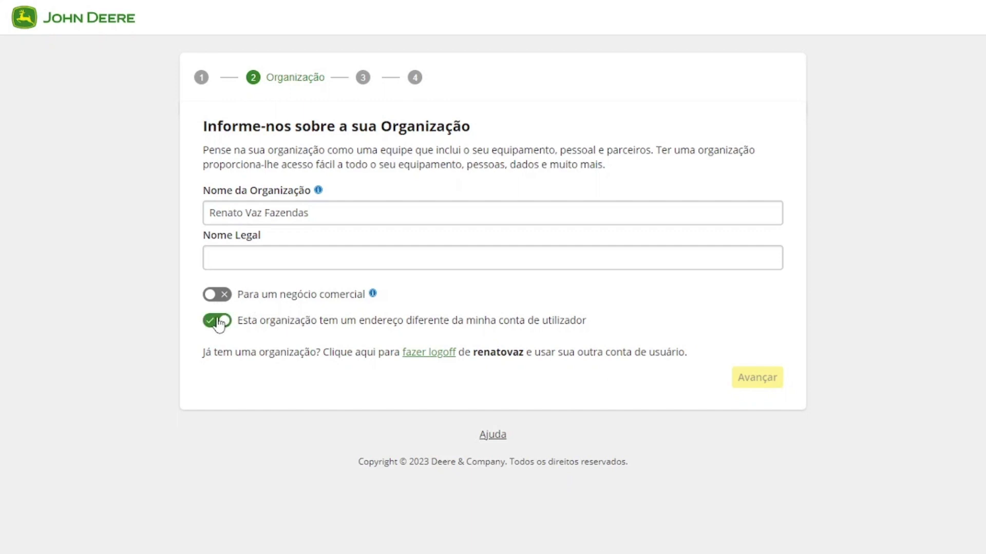
left_click(218, 324)
left_click(220, 295)
left_click(224, 296)
left_click(227, 303)
left_click(226, 299)
Copy Nome da Organização into Nome Legal and advance to the terms
key("shift+Tab")
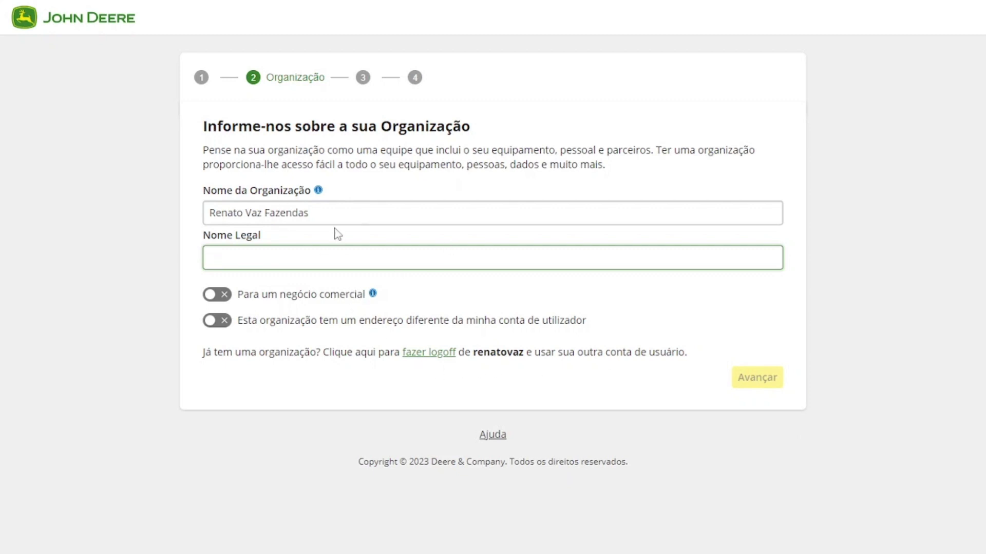
left_click(330, 213)
left_click_drag(330, 214, 206, 213)
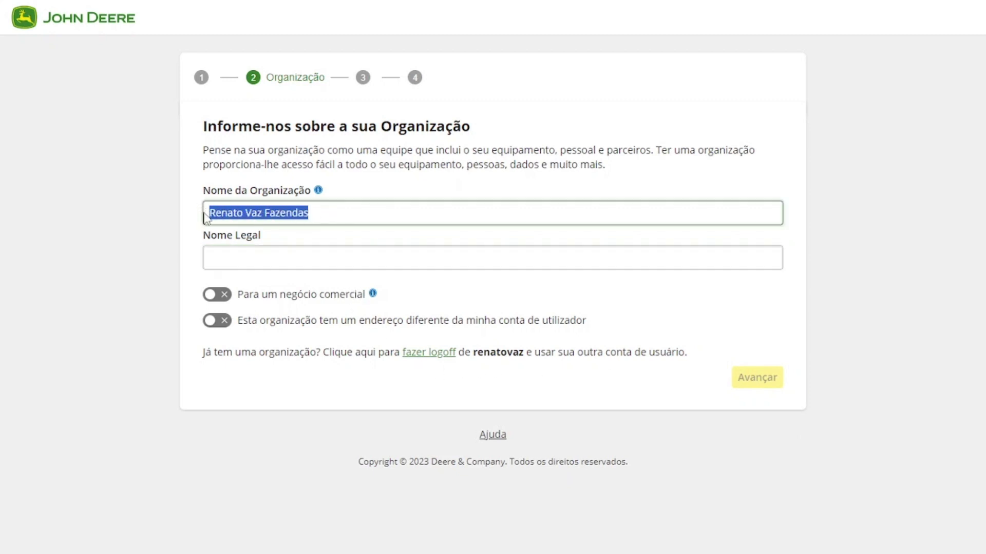
key("ctrl+c")
left_click(257, 251)
key("ctrl+v")
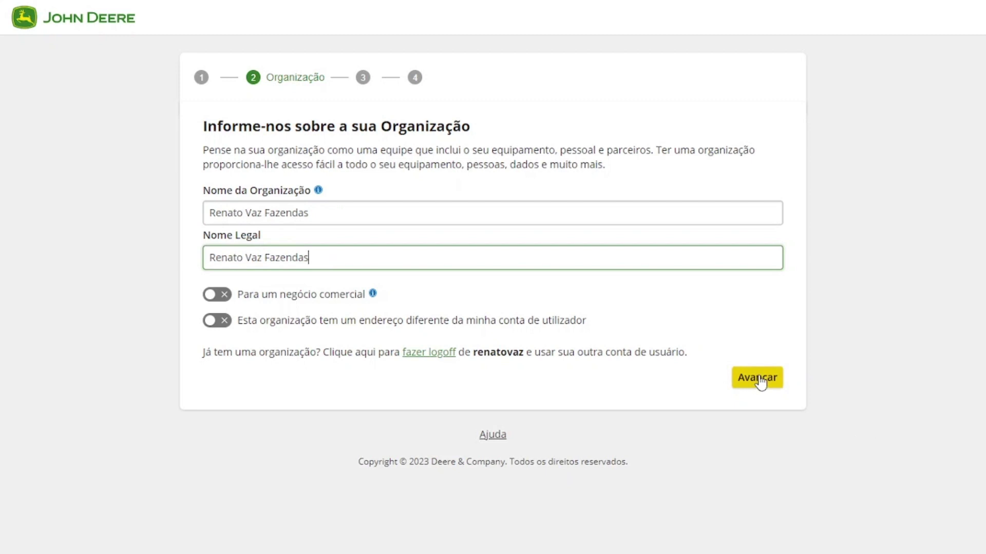
left_click(759, 380)
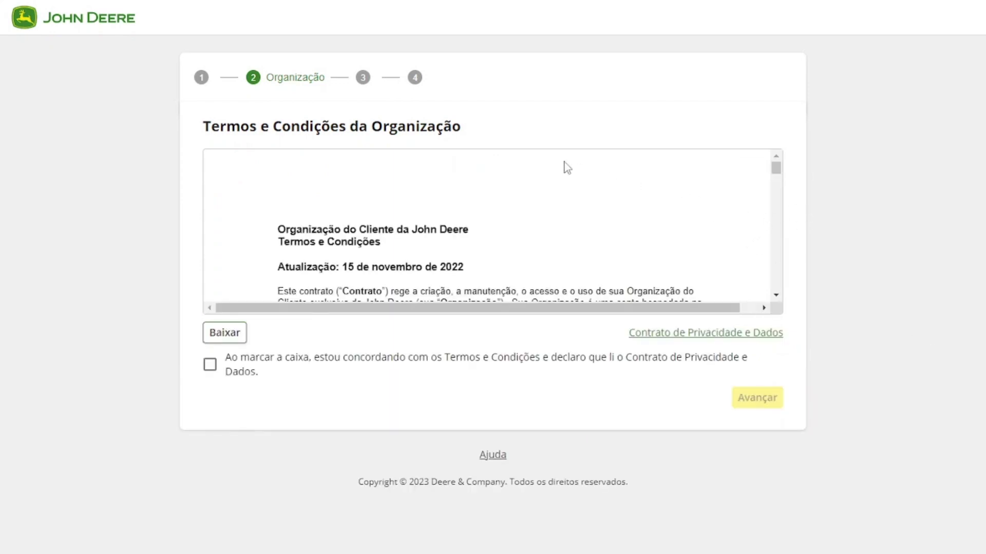
Tick the terms agreement, scroll through the terms, and advance to Equipamentos
left_click(211, 366)
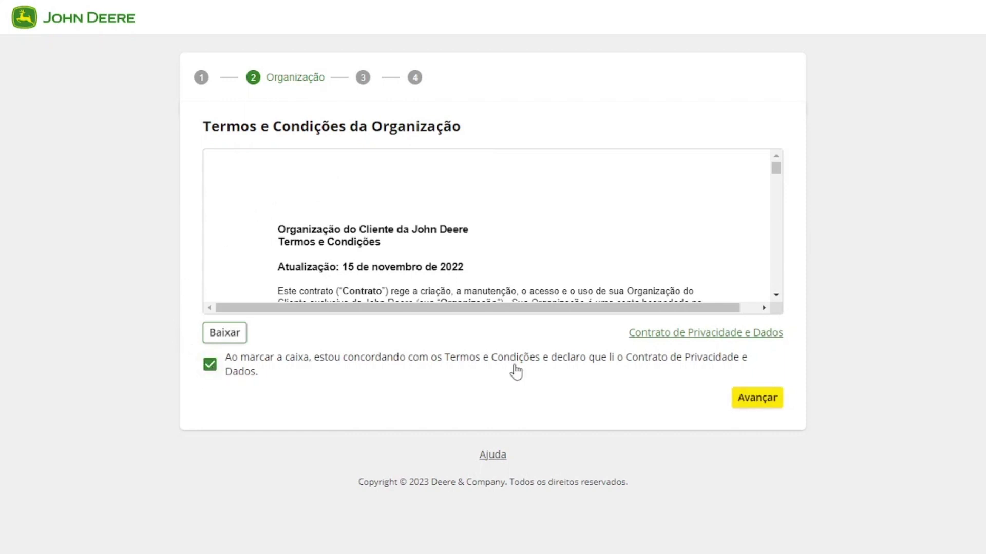
scroll(580, 277, "down", 4)
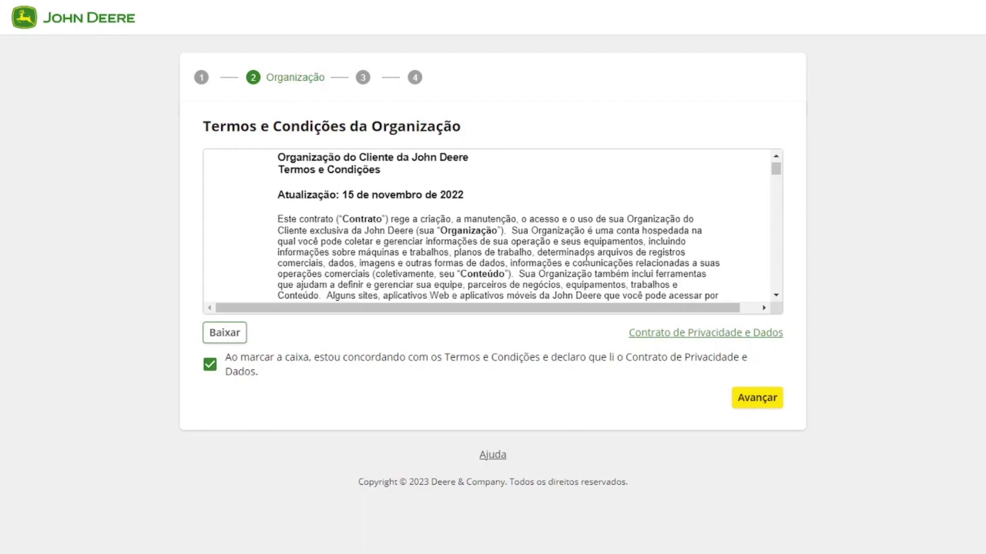
scroll(536, 220, "down", 10)
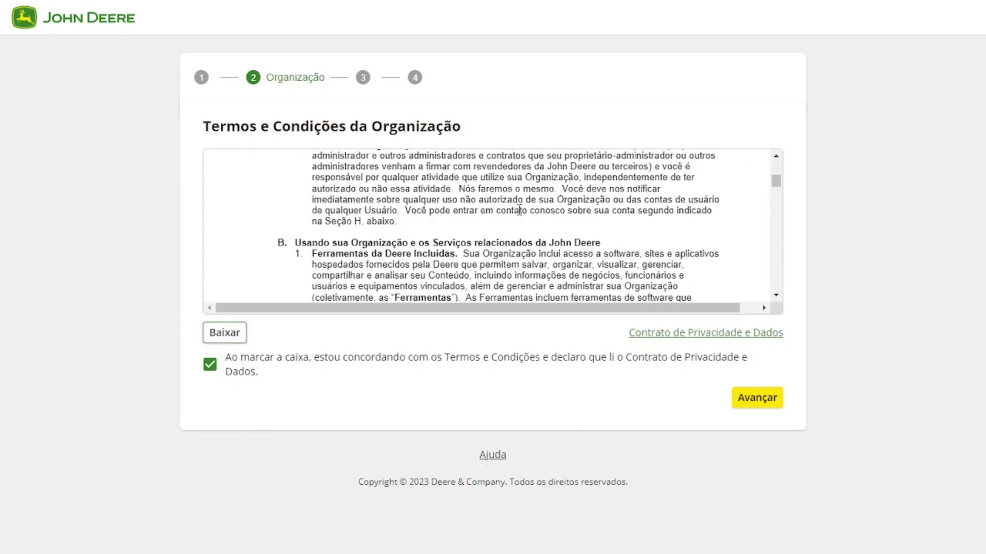
scroll(523, 220, "down", 10)
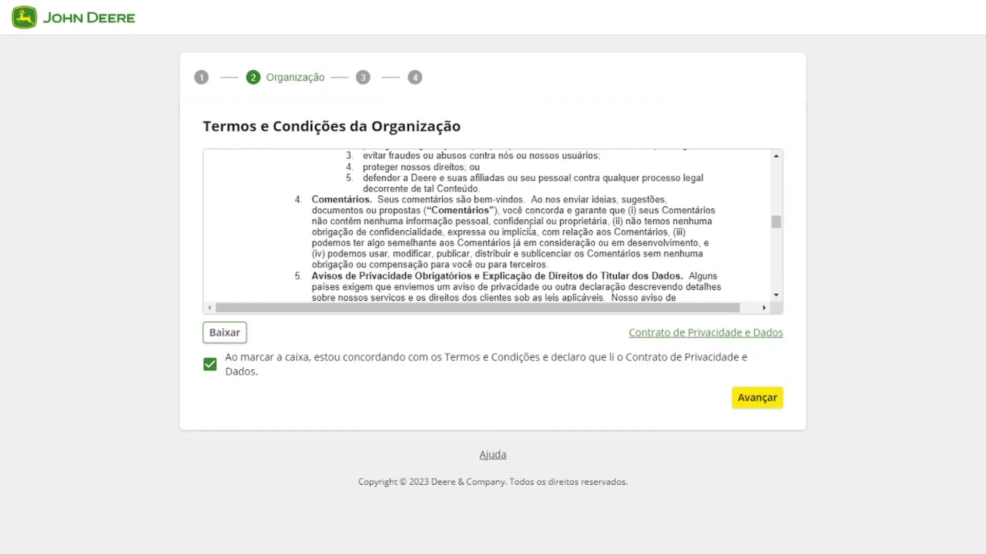
scroll(531, 226, "down", 3)
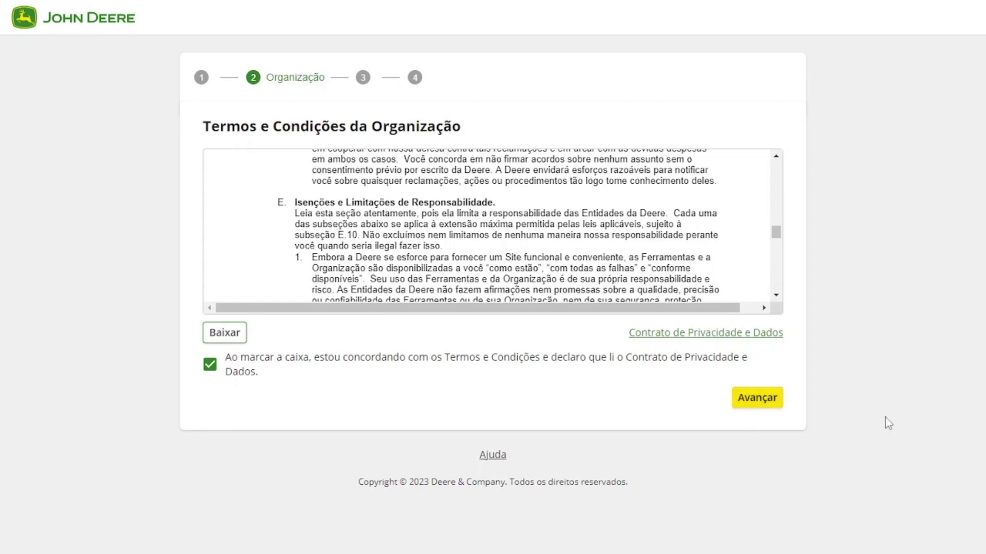
left_click(765, 398)
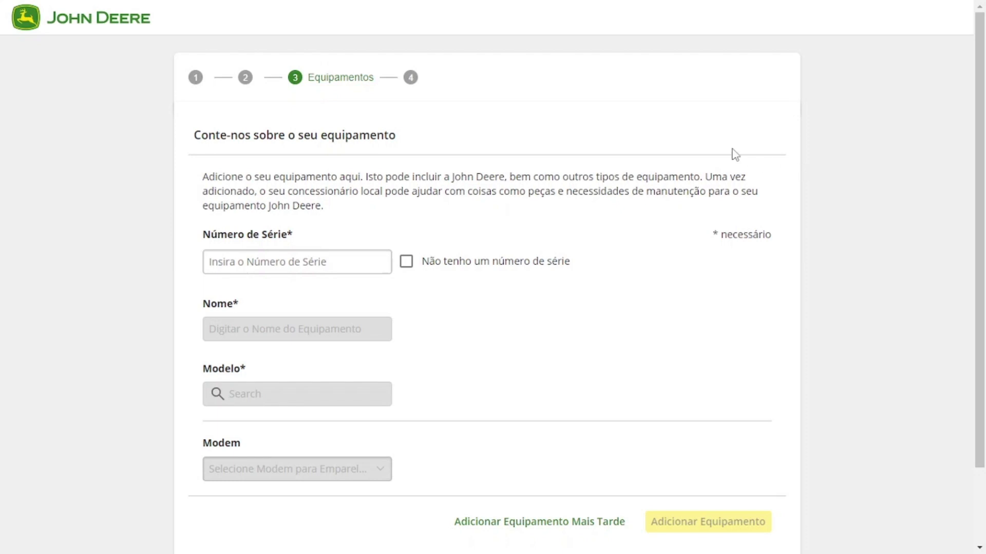
Mark the equipment as having no serial number, then defer adding equipment to reach the Concessionário step
scroll(634, 164, "down", 1)
scroll(632, 162, "down", 1)
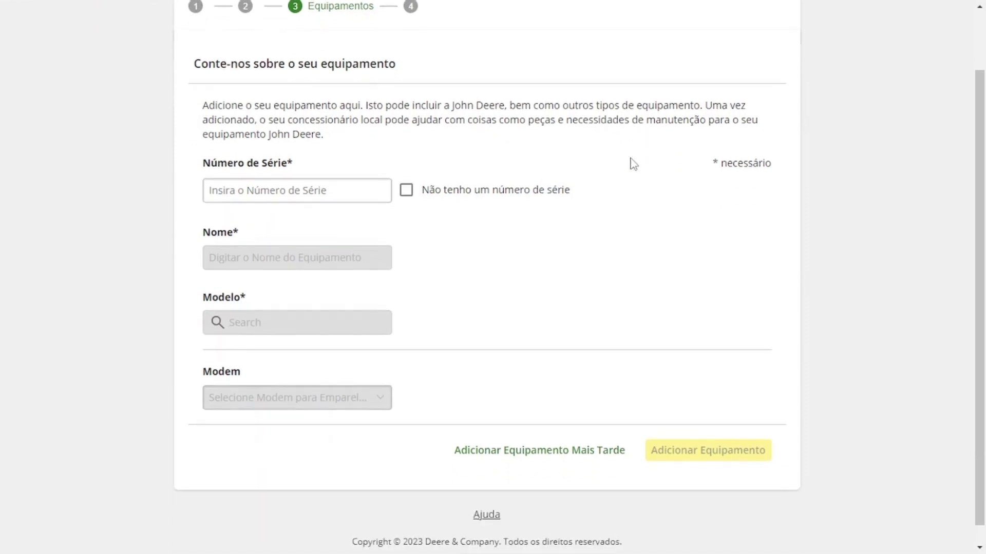
scroll(636, 164, "up", 2)
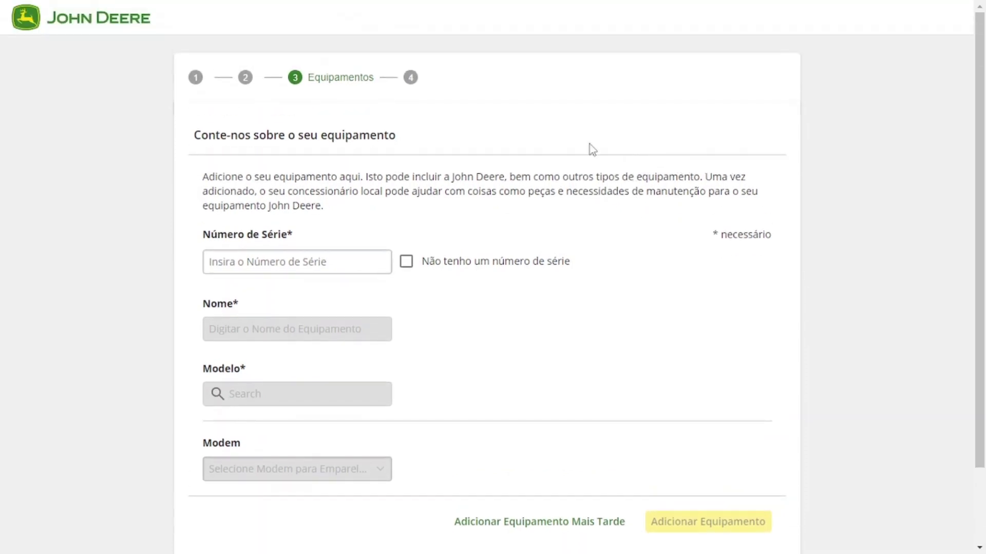
left_click(304, 265)
left_click(699, 220)
left_click(406, 263)
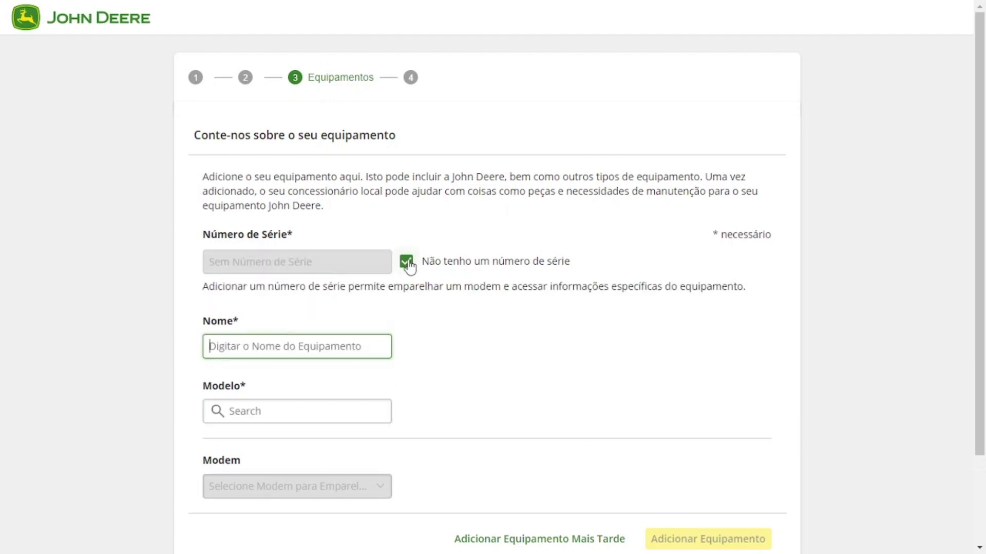
scroll(405, 322, "down", 2)
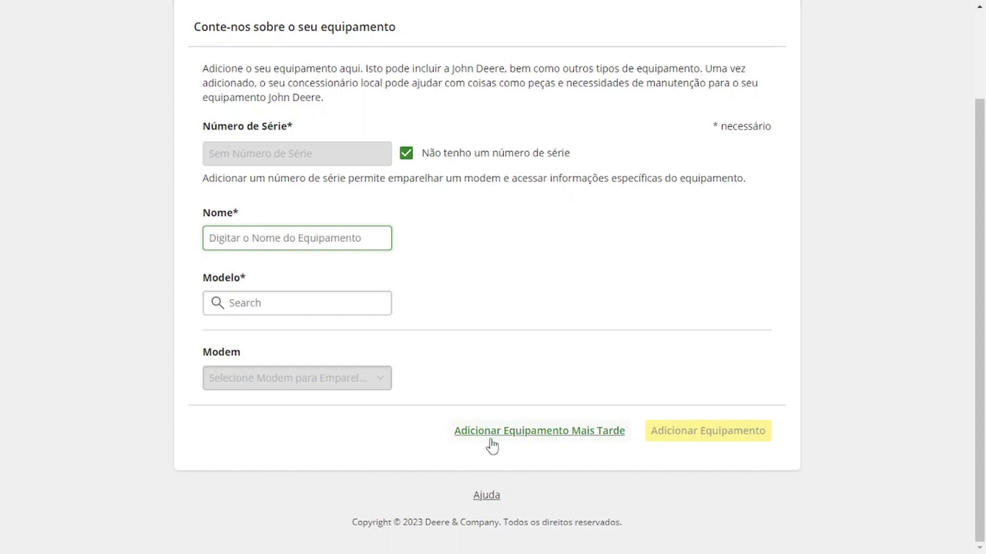
left_click(561, 433)
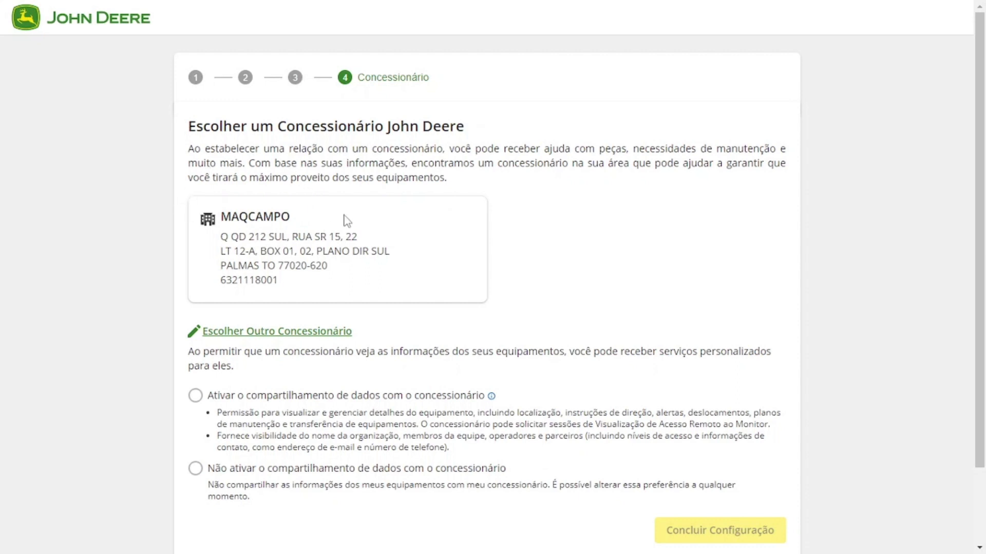
Choose 'Ativar o compartilhamento de dados com o concessionário' for MAQCAMPO and select Concluir Configuração
scroll(593, 193, "down", 2)
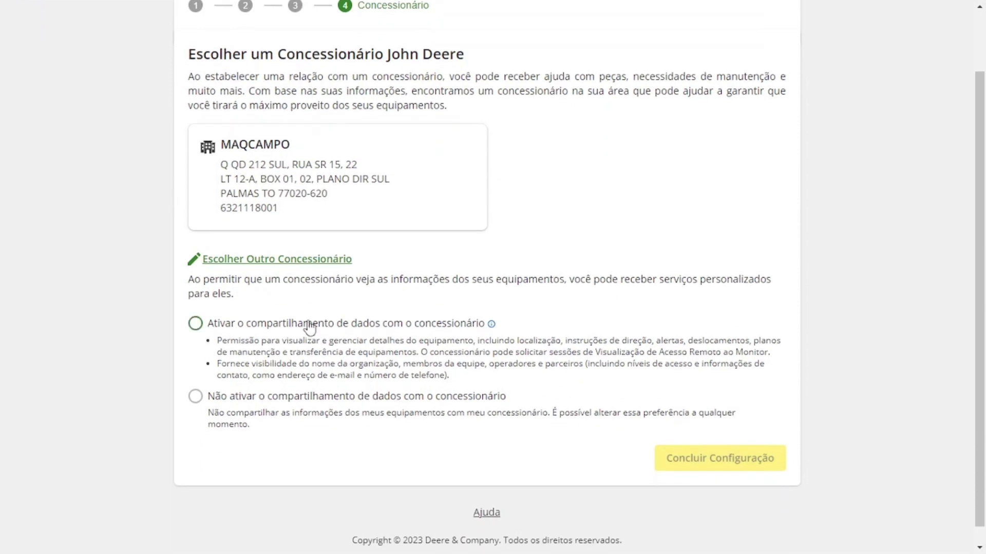
left_click(195, 324)
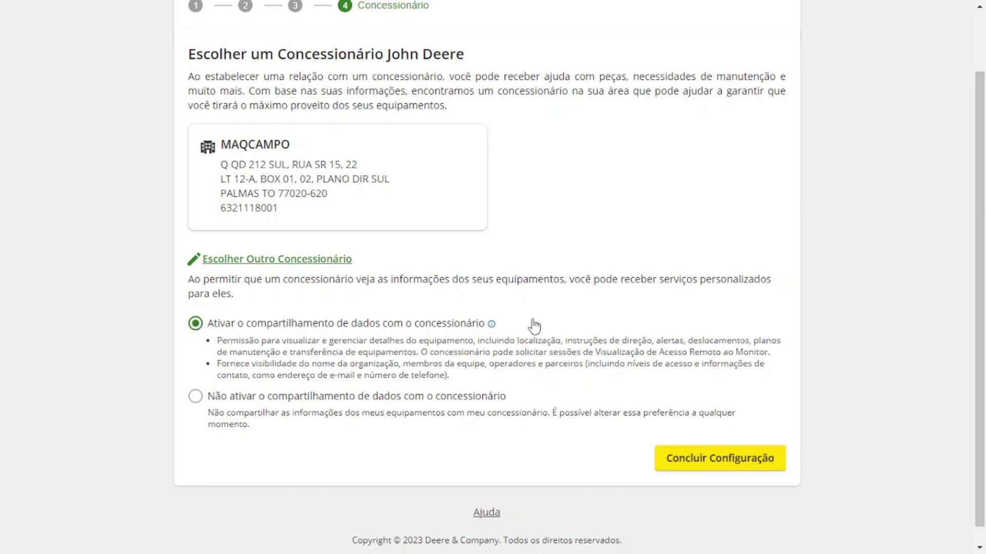
scroll(840, 266, "up", 1)
scroll(840, 267, "down", 1)
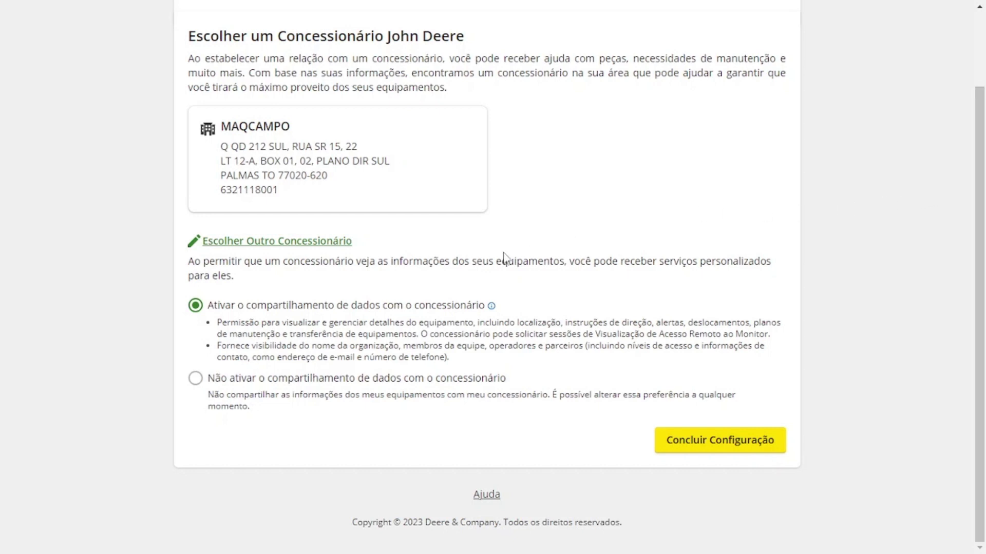
scroll(390, 282, "up", 2)
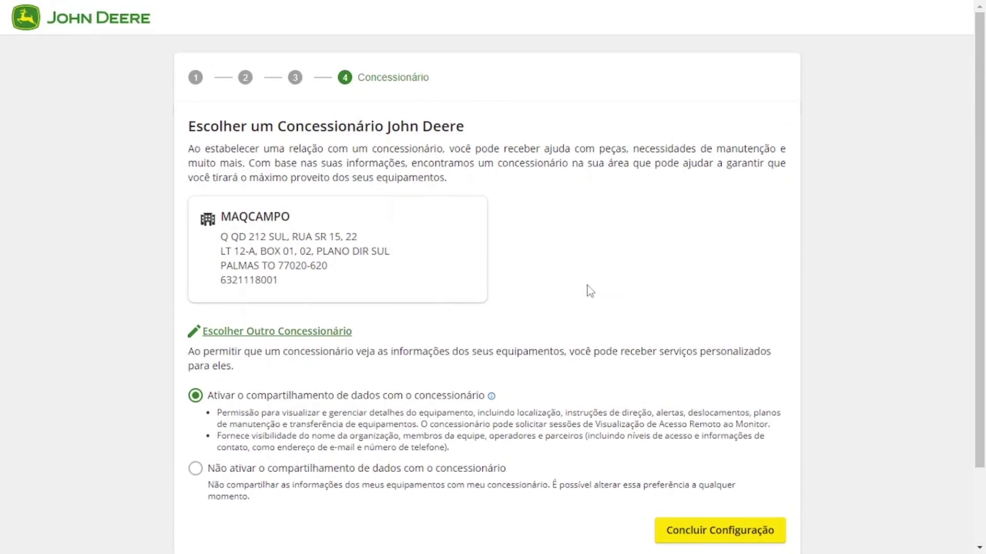
scroll(588, 290, "down", 2)
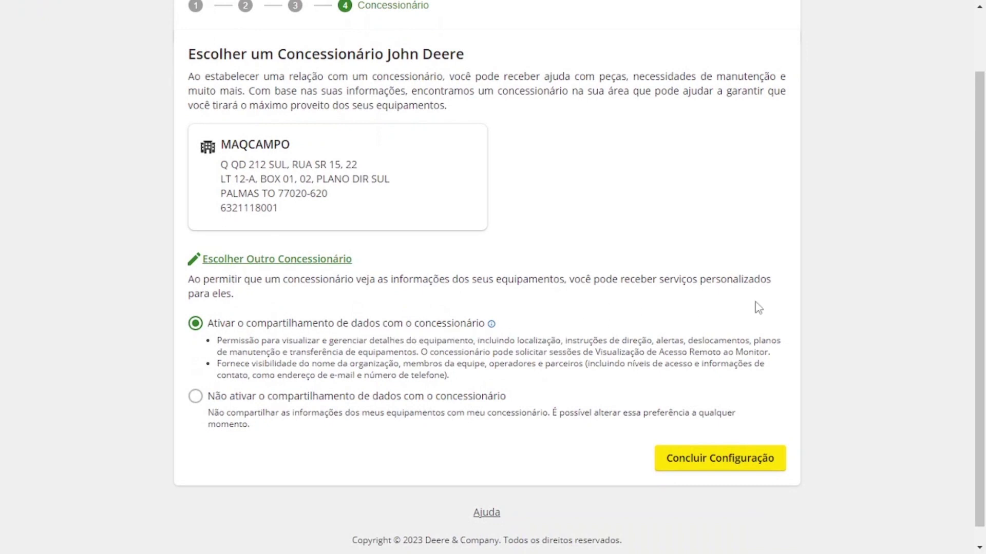
scroll(869, 319, "down", 1)
scroll(880, 319, "up", 2)
scroll(880, 319, "down", 2)
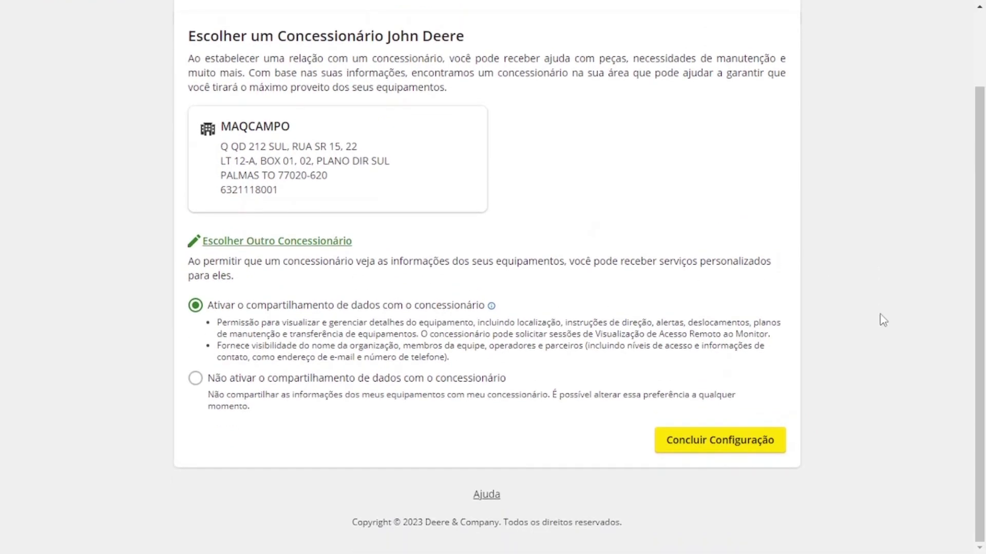
scroll(872, 315, "up", 2)
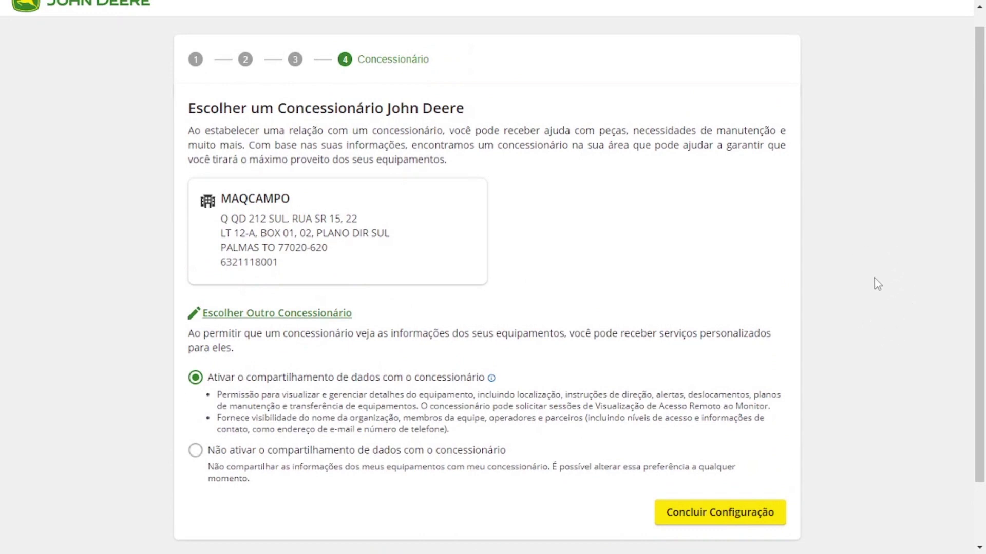
scroll(864, 304, "down", 2)
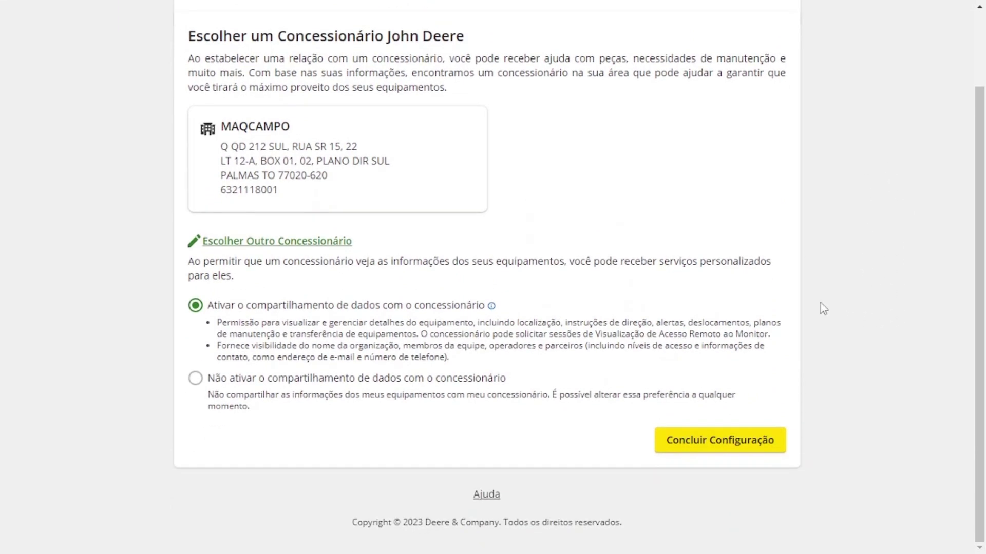
scroll(852, 289, "up", 2)
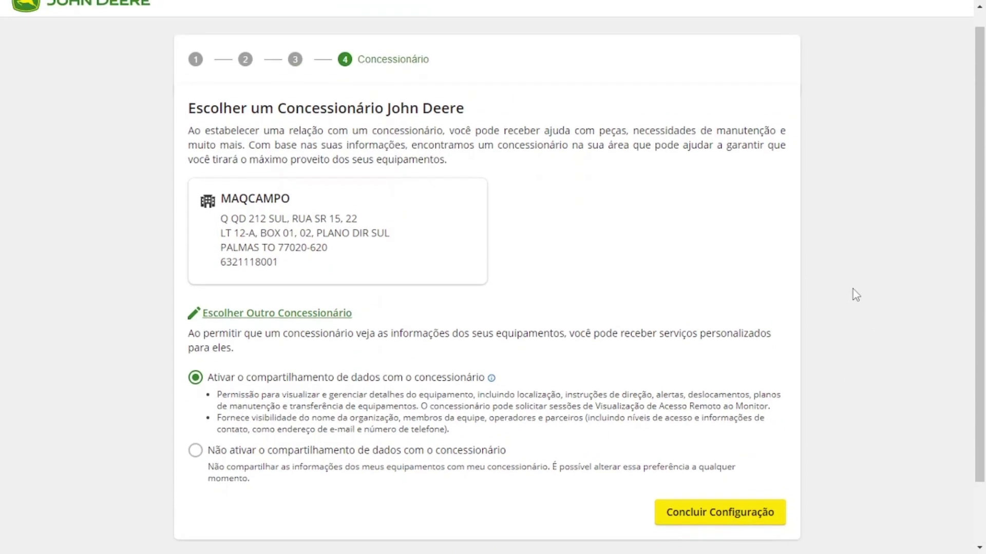
scroll(852, 289, "down", 2)
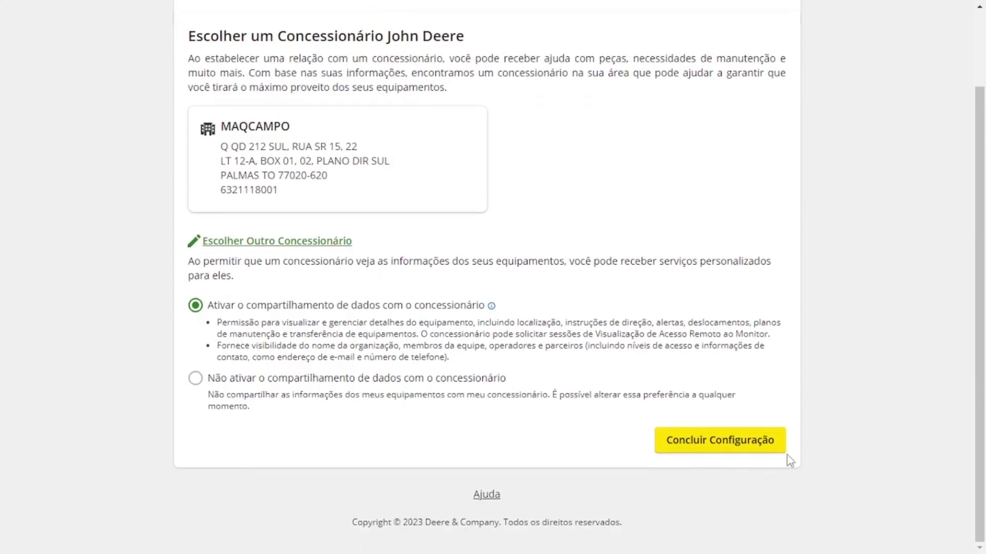
left_click(718, 447)
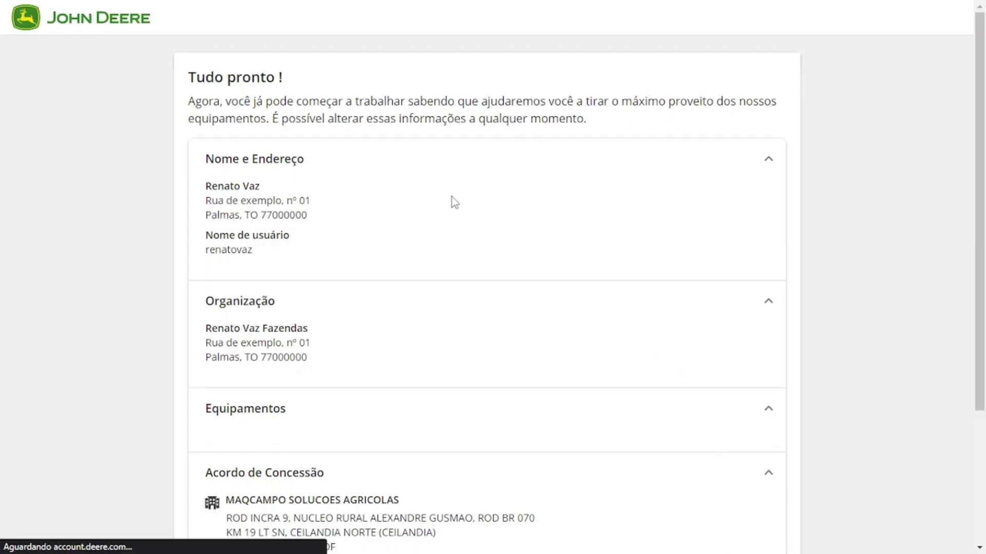
Scroll through the 'Tudo pronto!' summary and confirm with Concluído to reach the account home
scroll(406, 204, "down", 3)
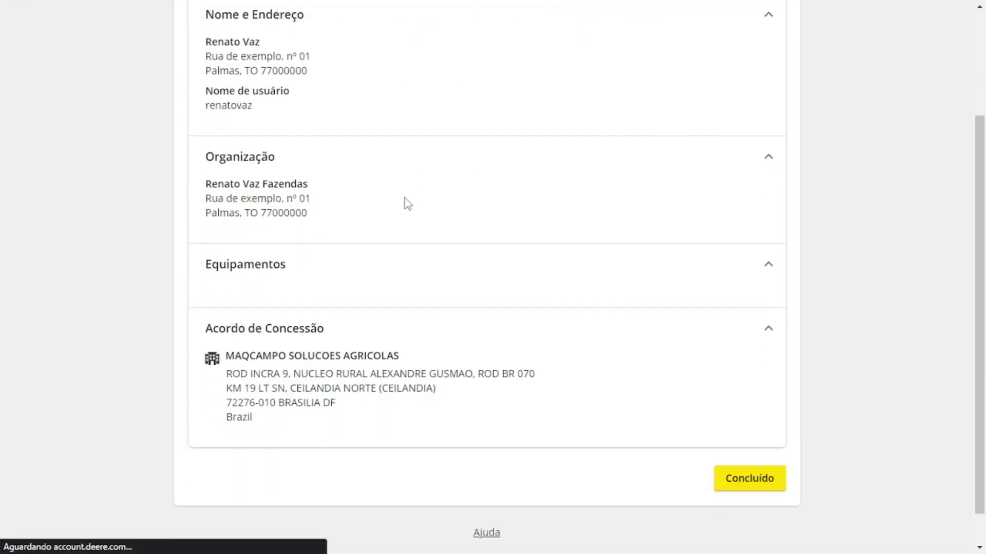
scroll(405, 200, "up", 3)
scroll(390, 160, "down", 1)
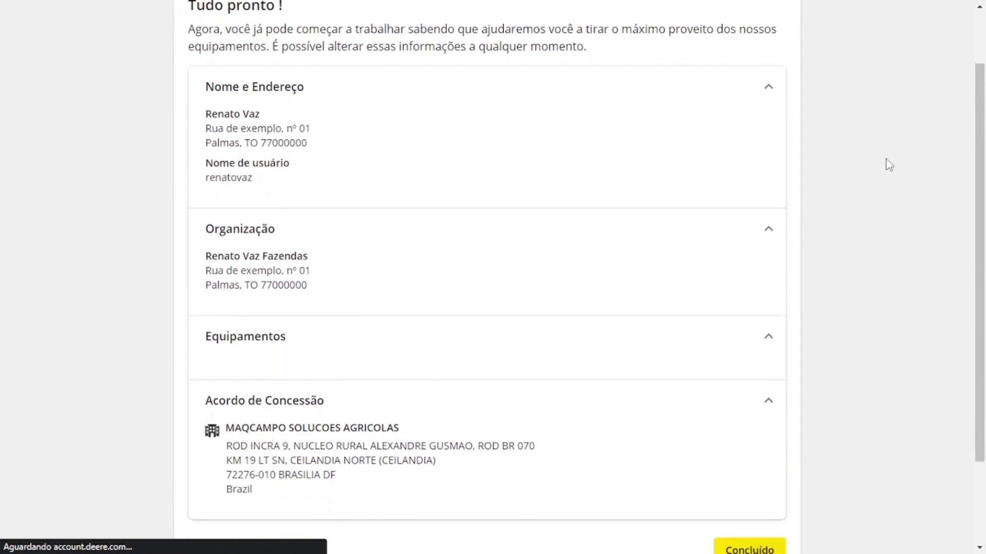
scroll(552, 134, "down", 2)
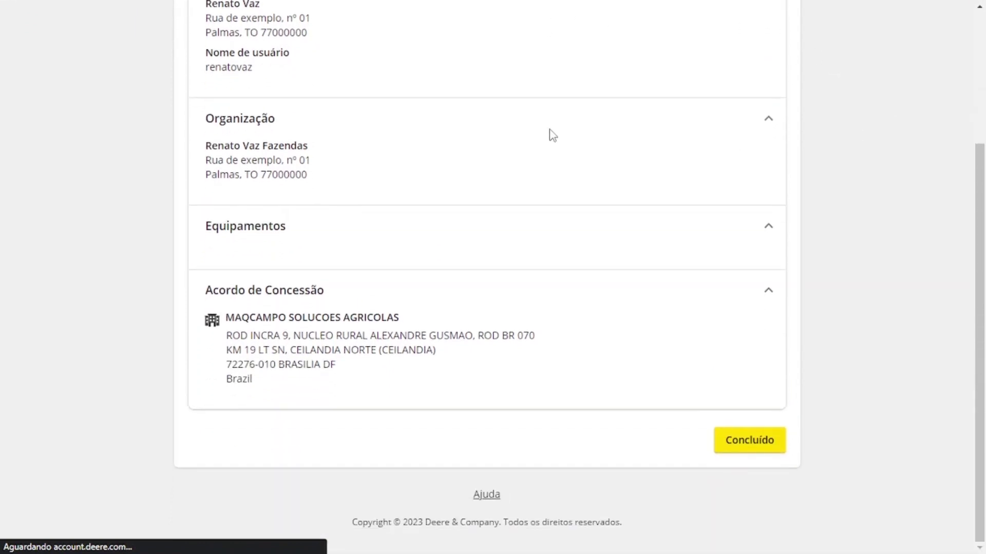
left_click(757, 443)
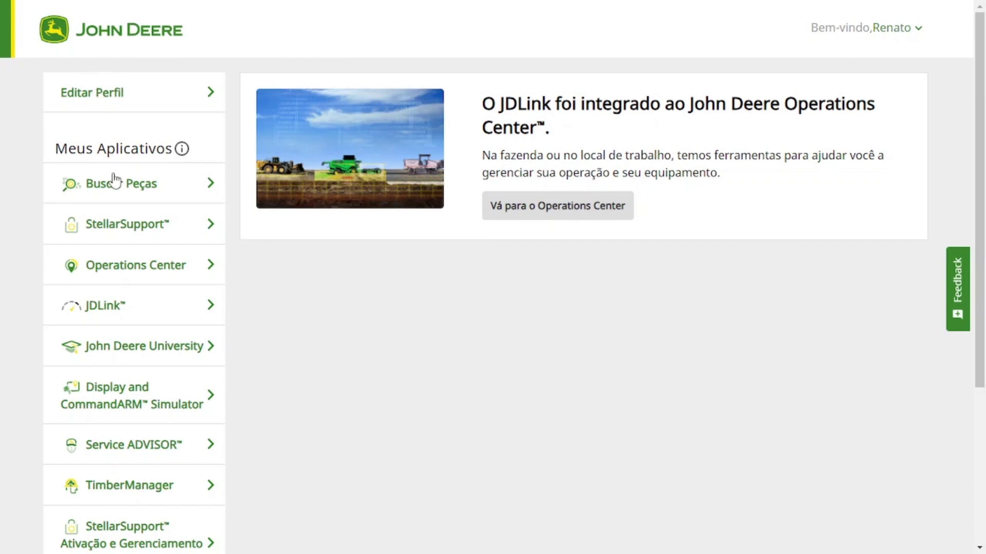
Launch Operations Center from the Meus Aplicativos list on the MyJohnDeere home page
scroll(137, 334, "down", 2)
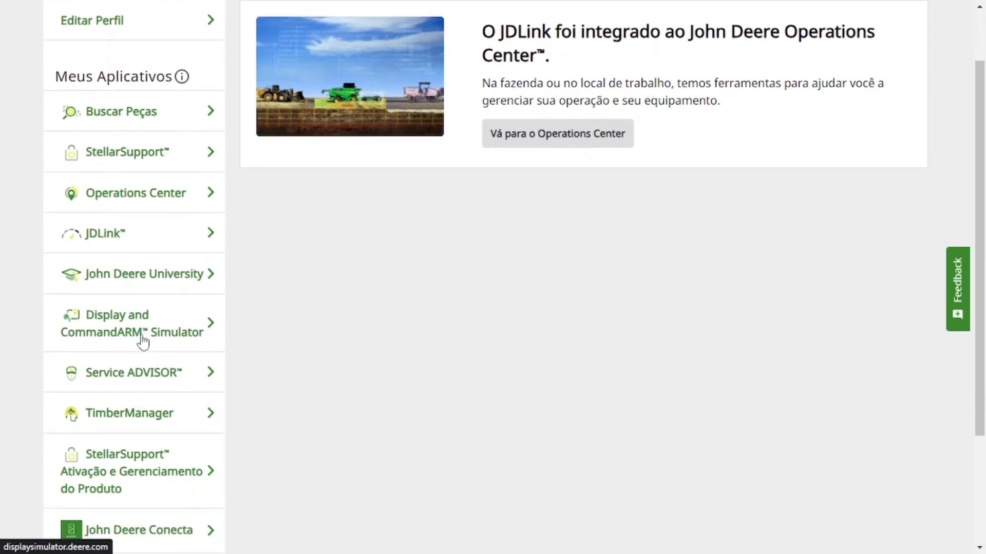
scroll(177, 385, "down", 2)
scroll(180, 383, "up", 3)
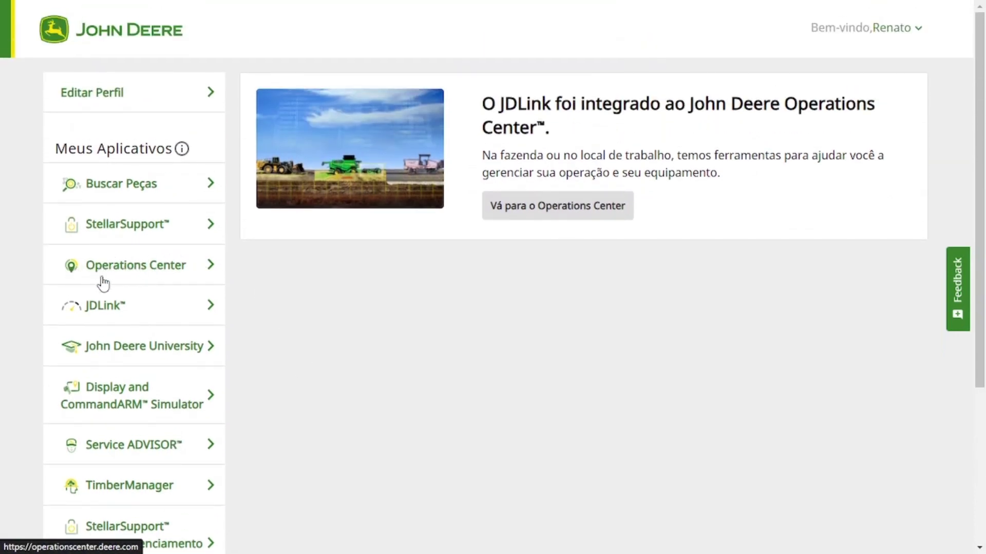
left_click(136, 265)
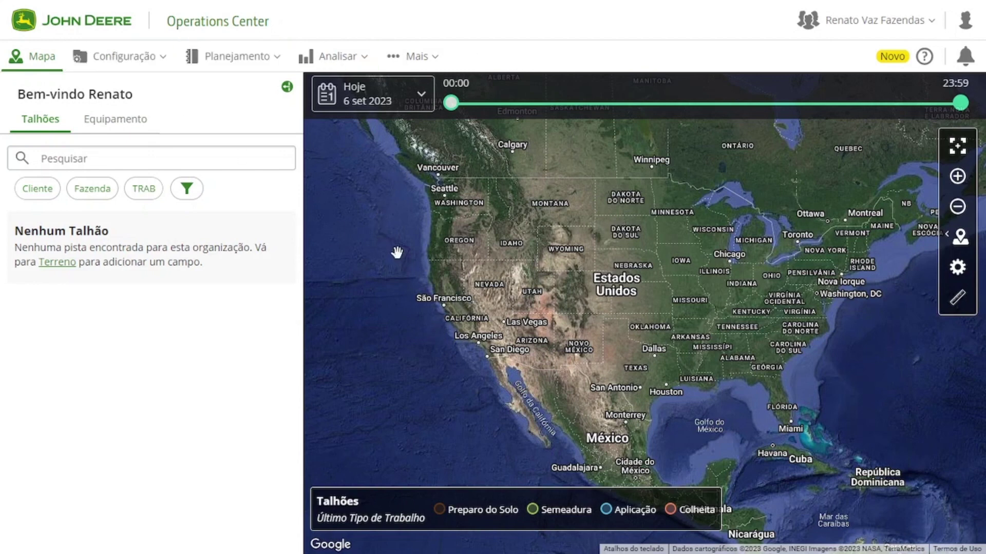
Pan the satellite map around North America, then bring up the Configuração menu
left_click_drag(396, 257, 369, 231)
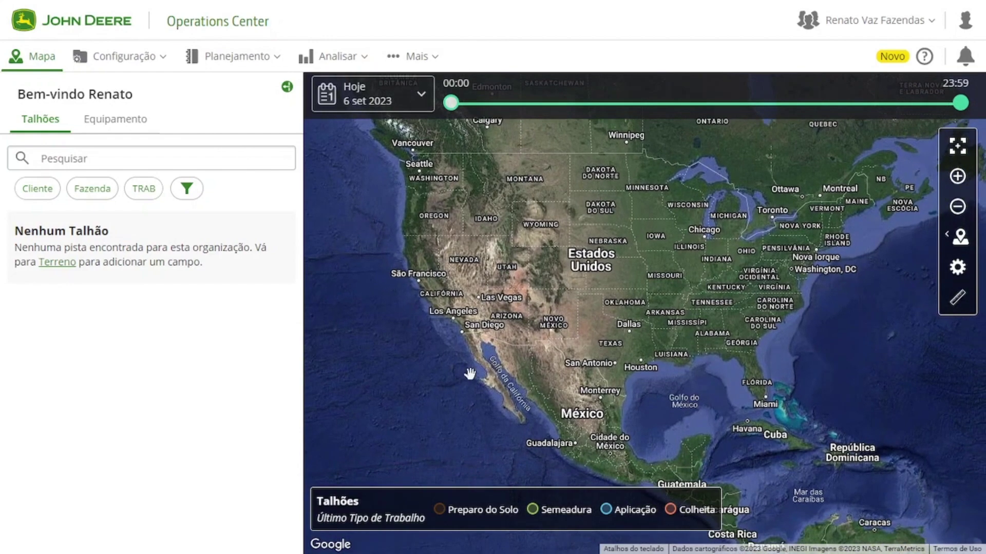
left_click_drag(469, 374, 484, 414)
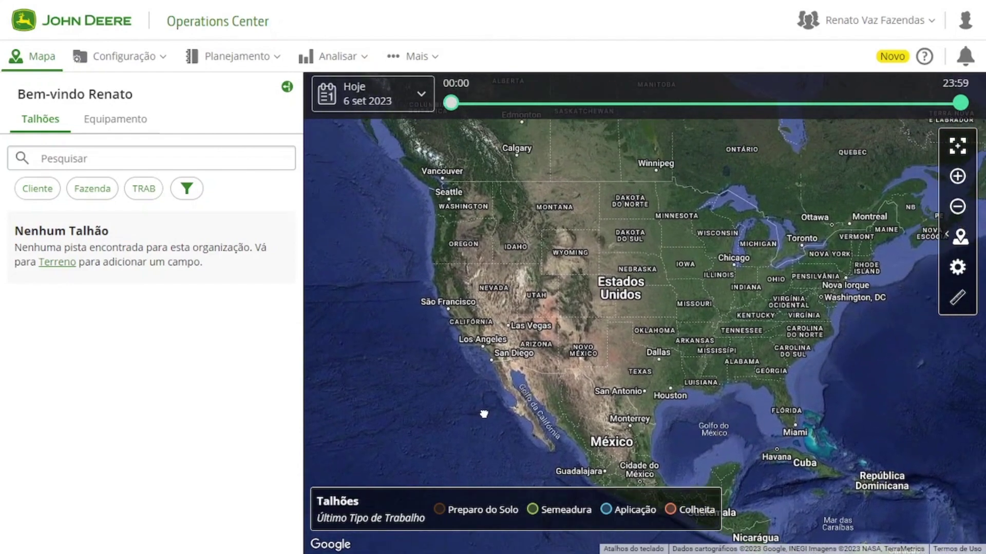
left_click_drag(385, 277, 378, 285)
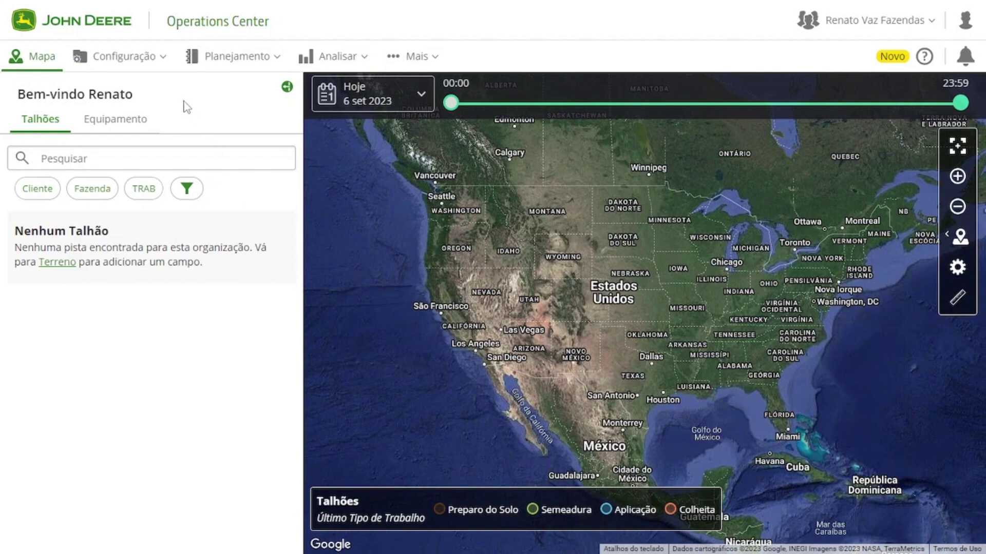
left_click(118, 58)
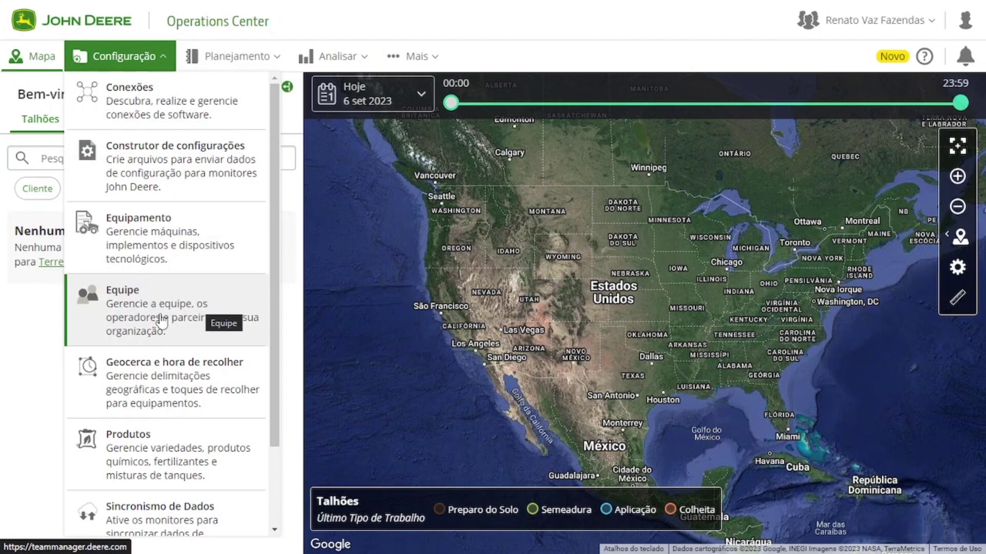
On the Equipe page, browse the Operadores, Parceiros, Concessionários and Conexões tabs, ending on Concessionários
left_click(156, 305)
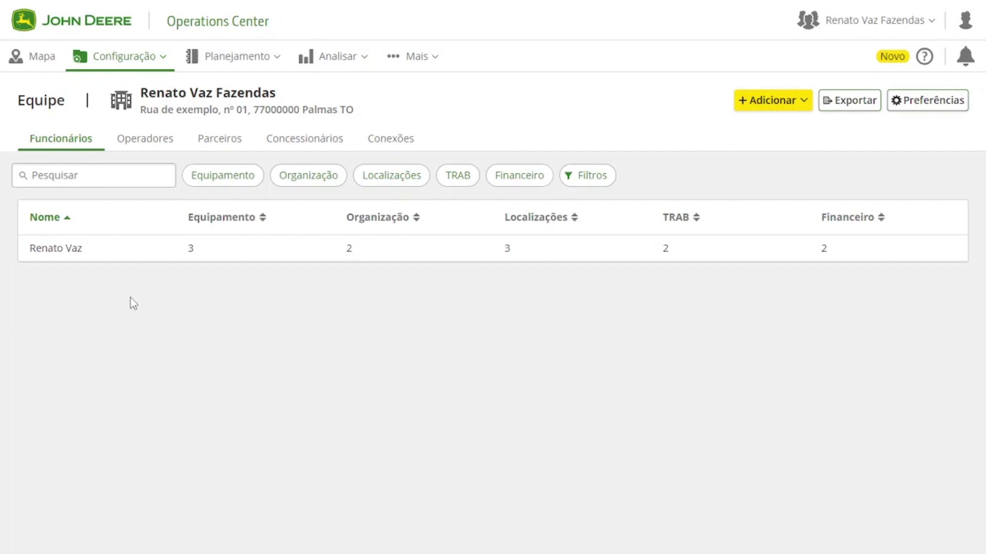
left_click(154, 143)
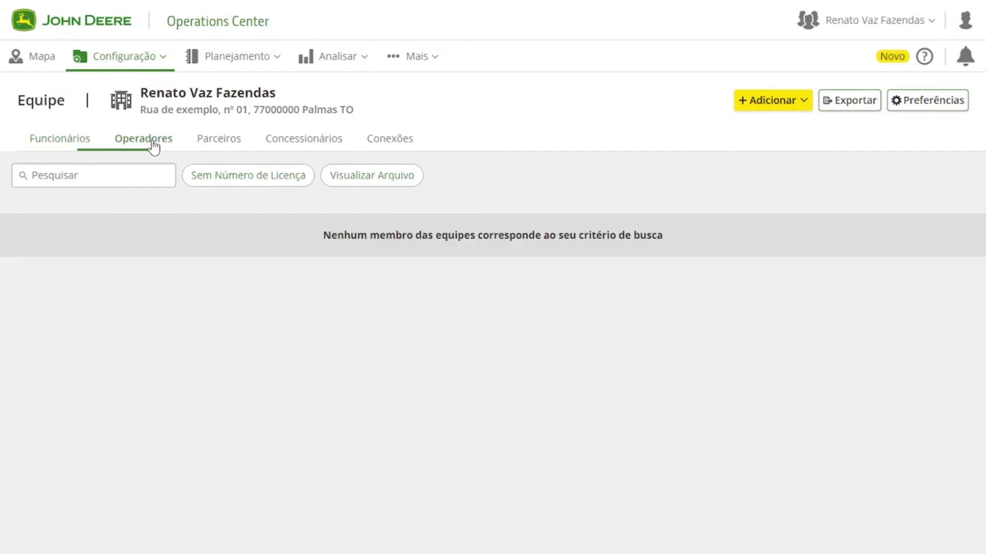
left_click(221, 146)
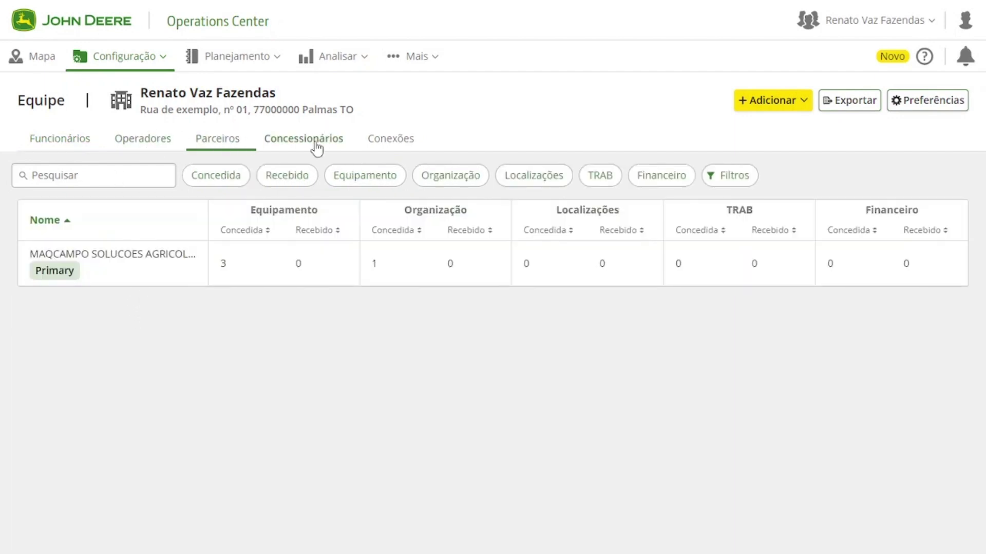
left_click(313, 145)
left_click(400, 140)
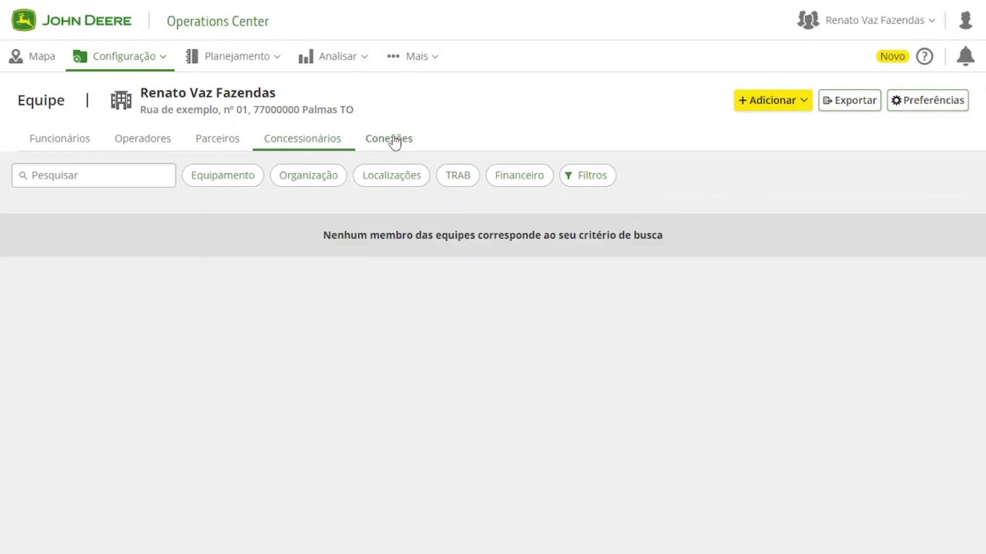
left_click(60, 147)
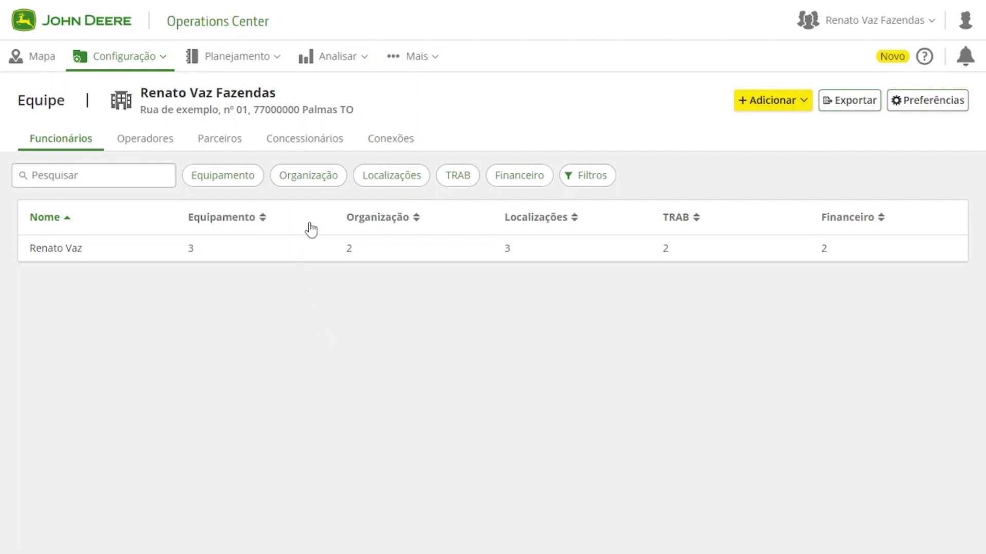
left_click(308, 141)
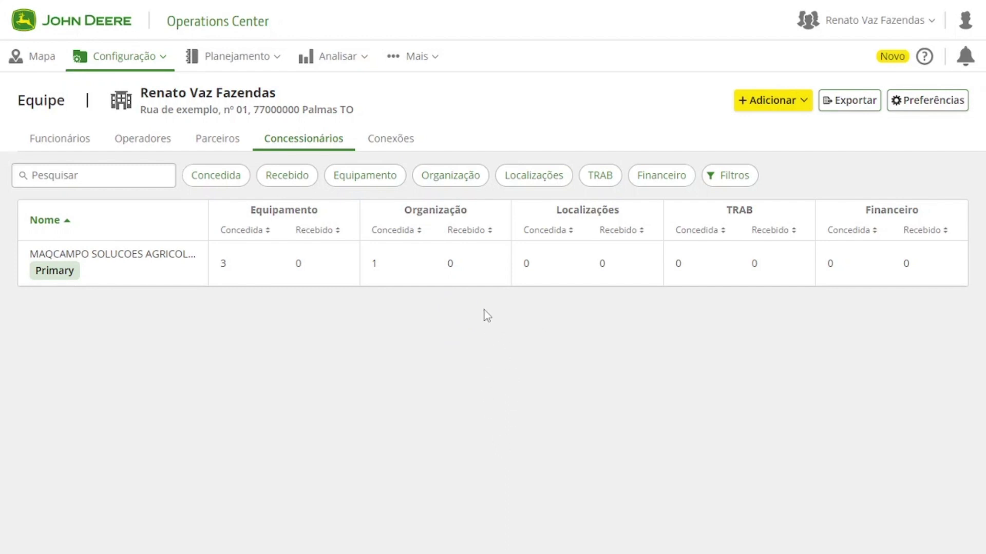
Open MAQCAMPO's detail panel and compare its Acesso Liberado and Acesso Recebido tabs, ending on Acesso Liberado
left_click(455, 251)
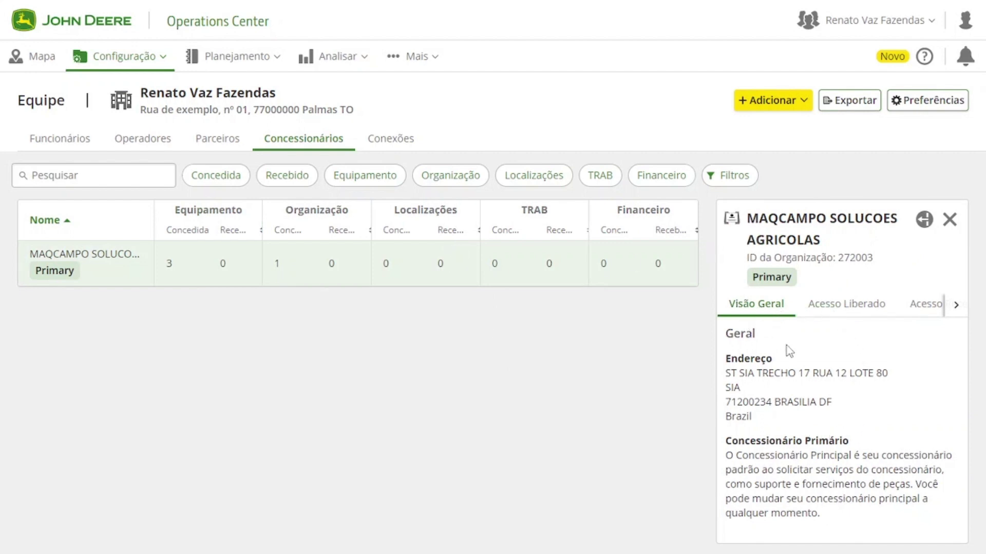
left_click(847, 308)
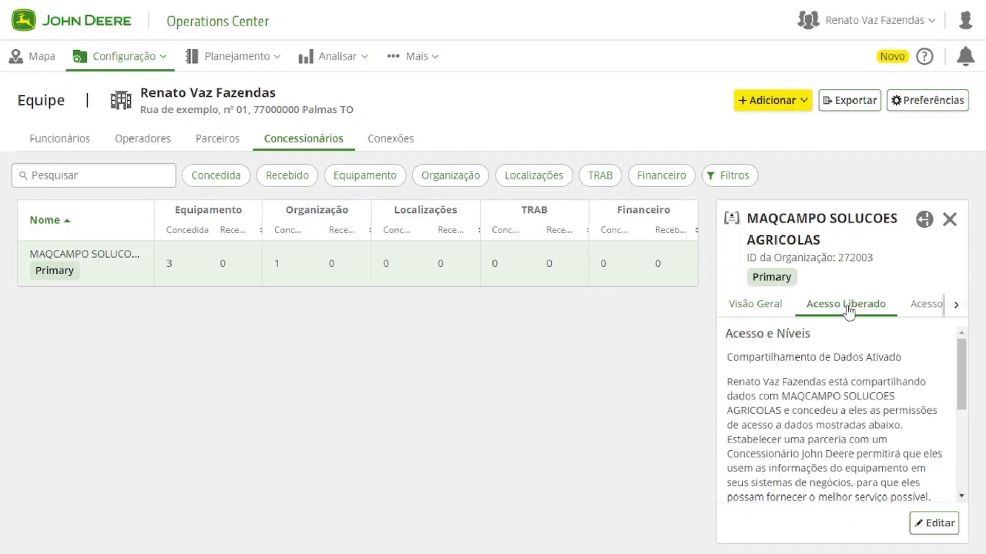
left_click(924, 306)
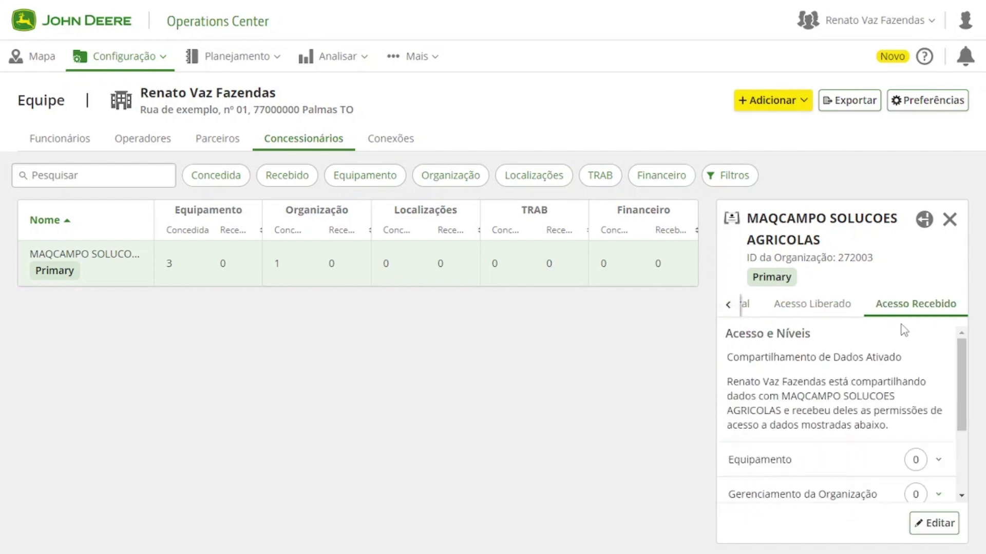
left_click(815, 306)
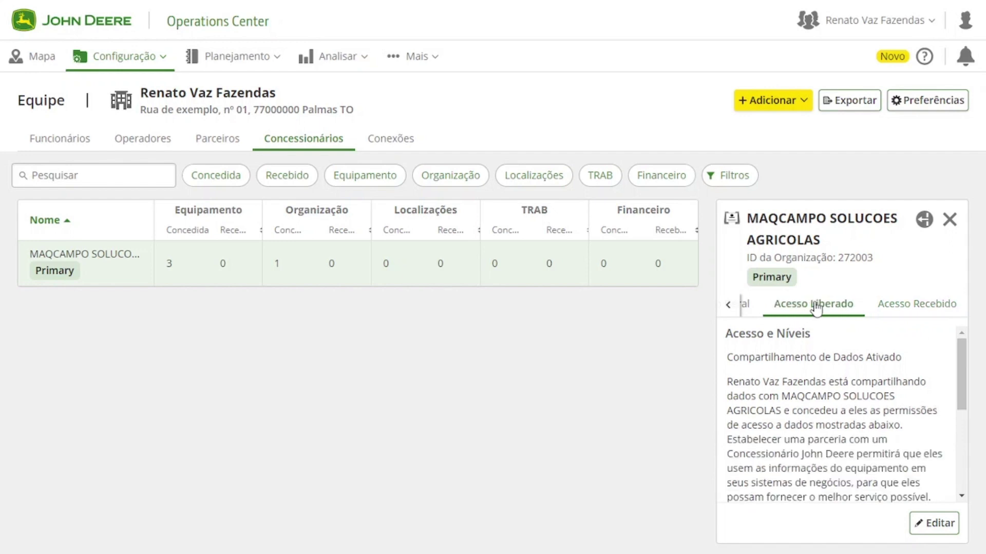
scroll(834, 374, "down", 2)
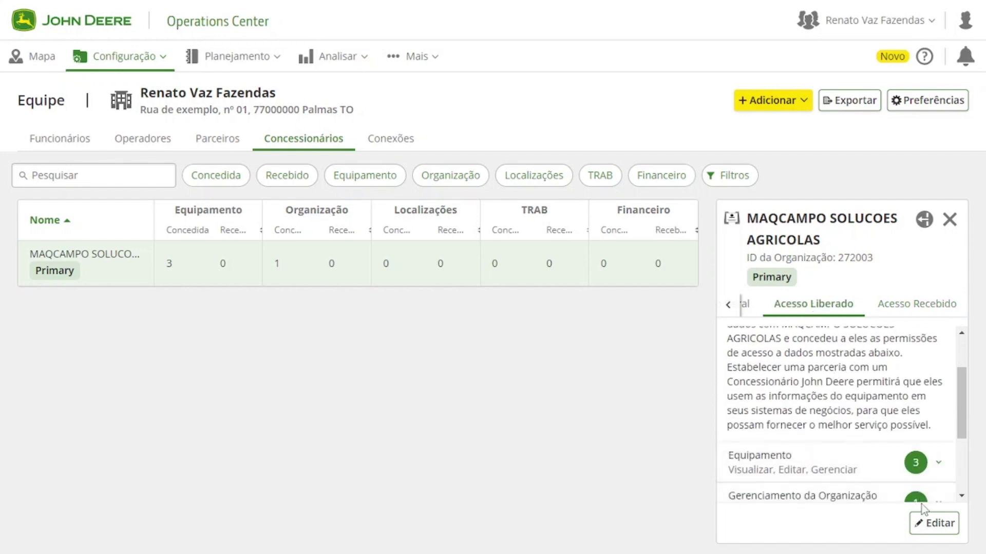
Switch MAQCAMPO's granted access to edit mode and inspect the Equipamento level 3 permissions
left_click(939, 529)
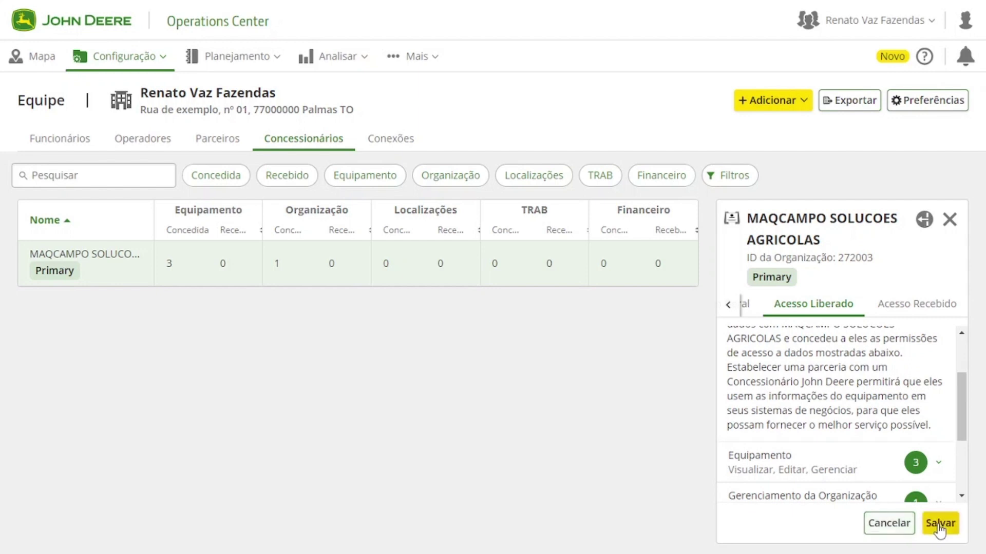
scroll(891, 431, "down", 3)
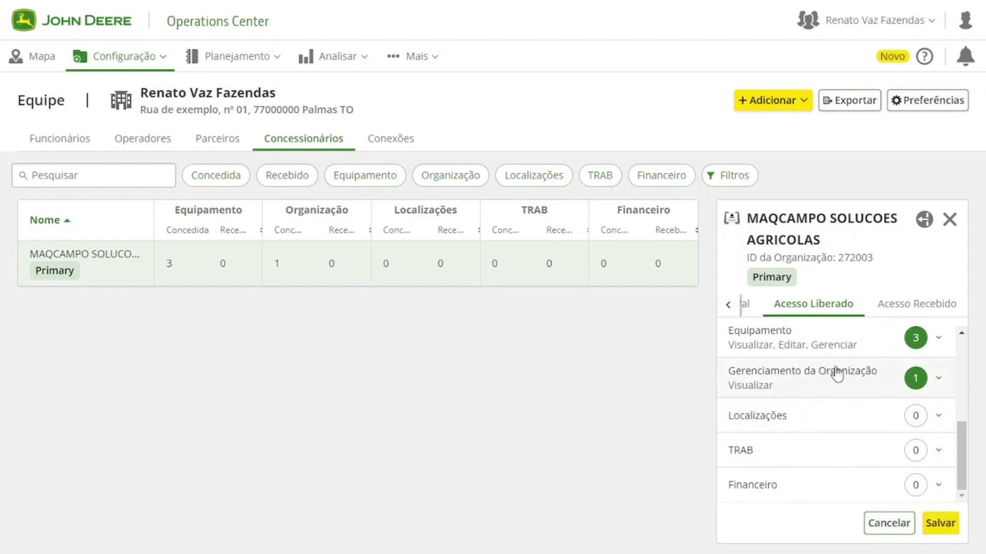
scroll(835, 374, "up", 2)
scroll(835, 374, "down", 2)
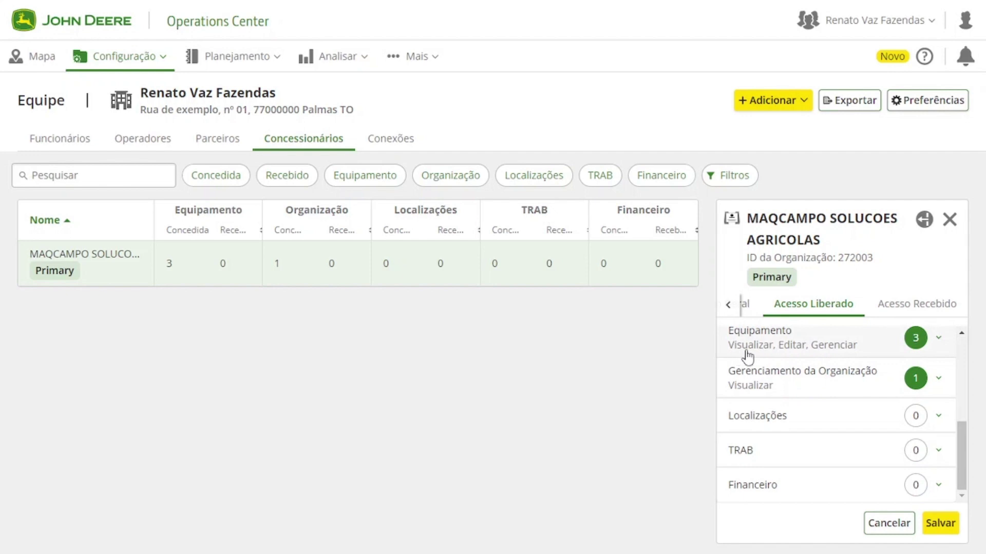
left_click(871, 340)
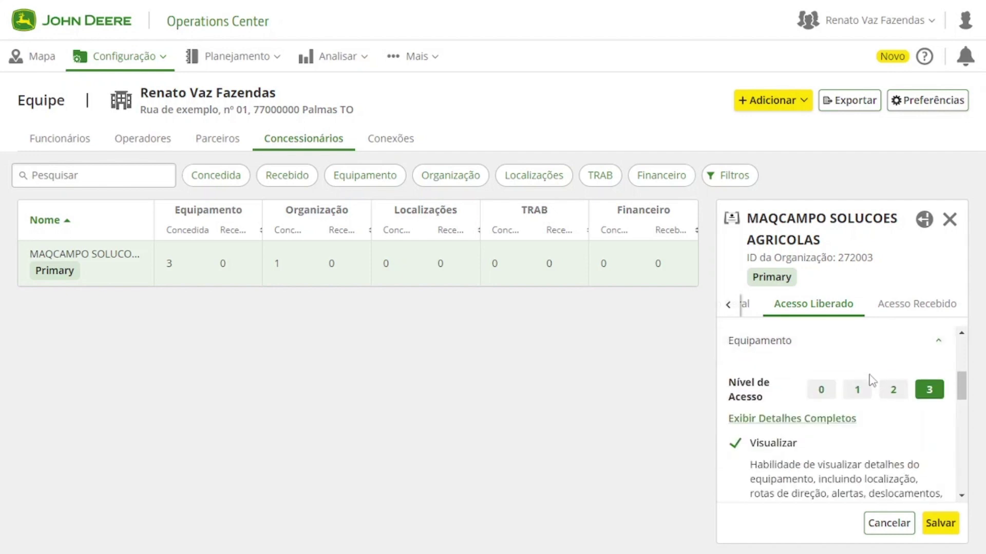
scroll(871, 372, "down", 3)
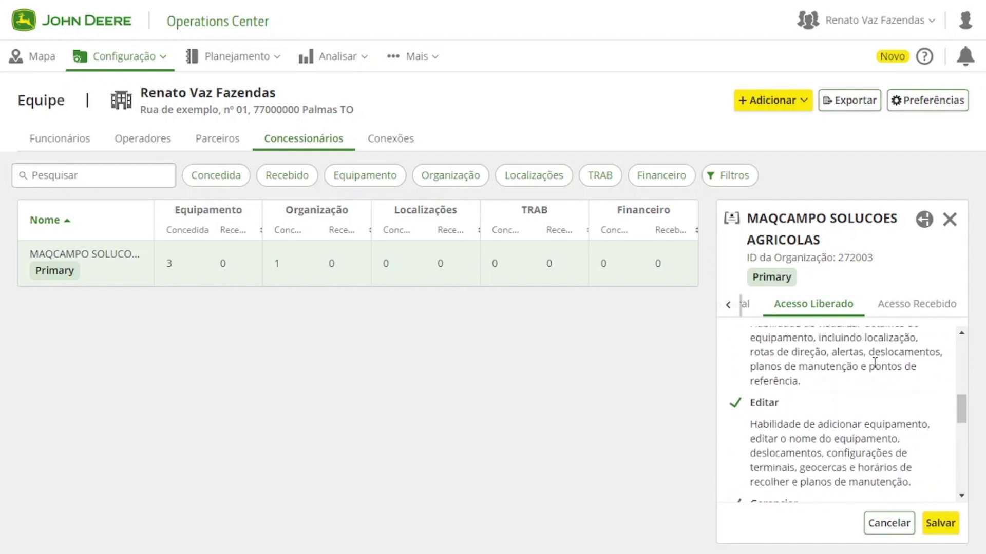
scroll(874, 363, "up", 3)
left_click(940, 343)
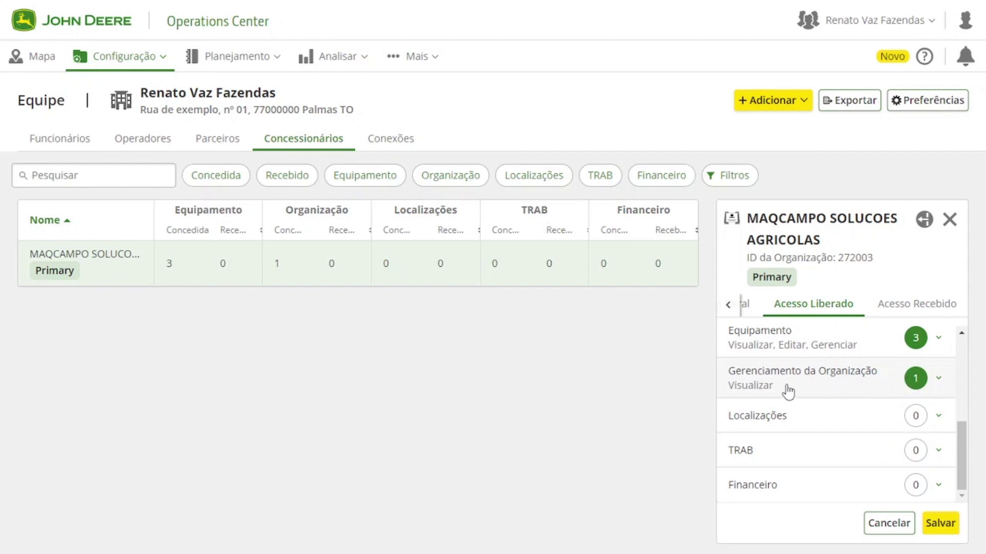
Set MAQCAMPO's Gerenciamento da Organização access level to 2, enabling Gerenciar
left_click(830, 379)
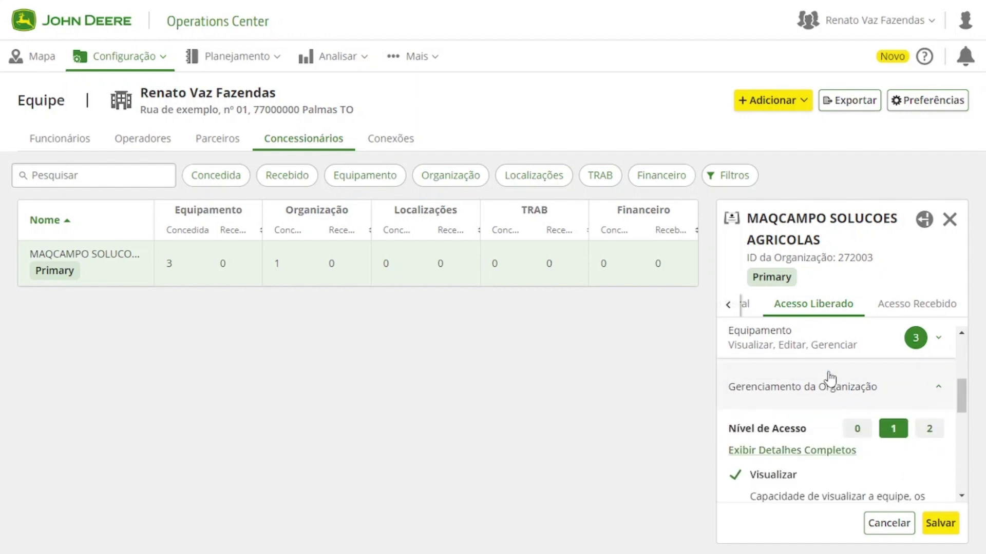
scroll(832, 386, "down", 2)
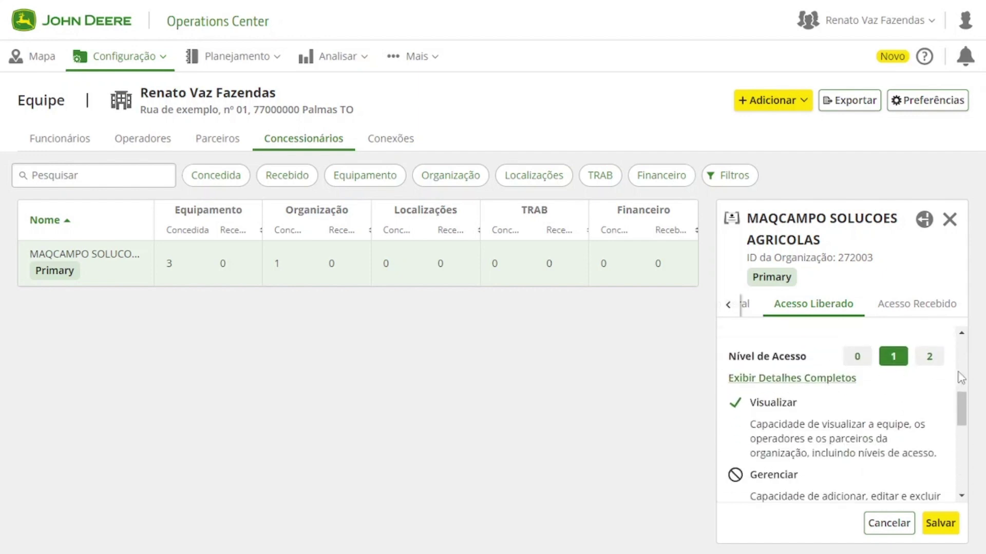
left_click(929, 356)
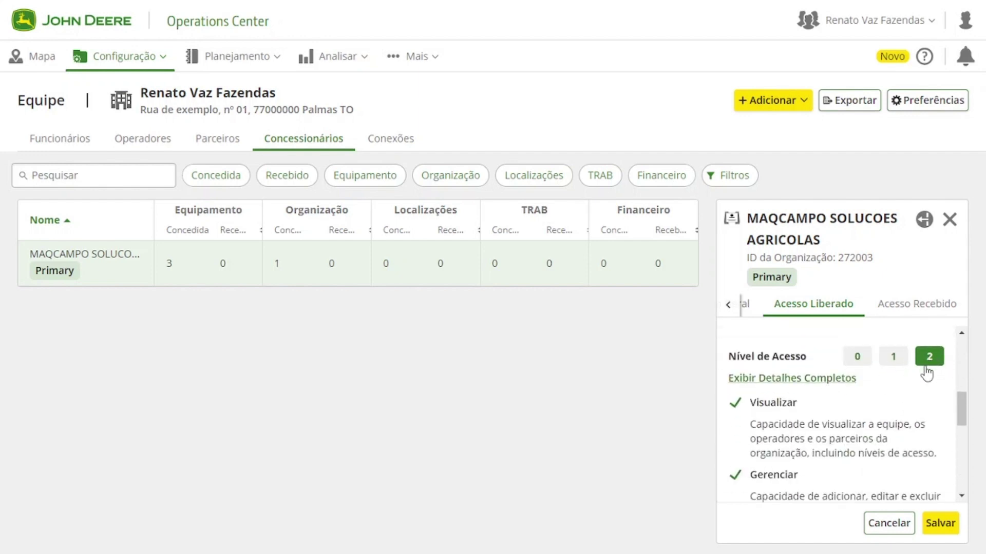
scroll(896, 401, "down", 2)
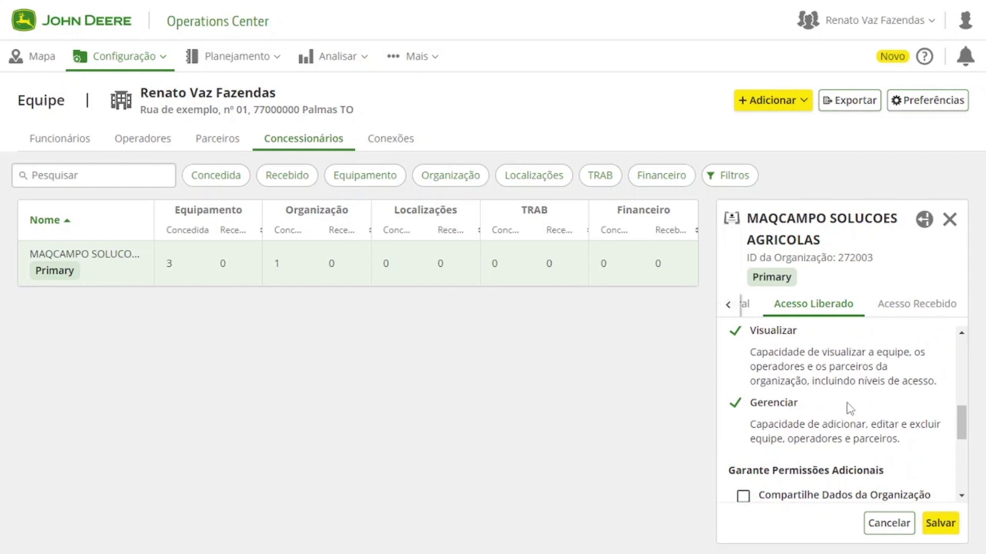
scroll(850, 409, "up", 3)
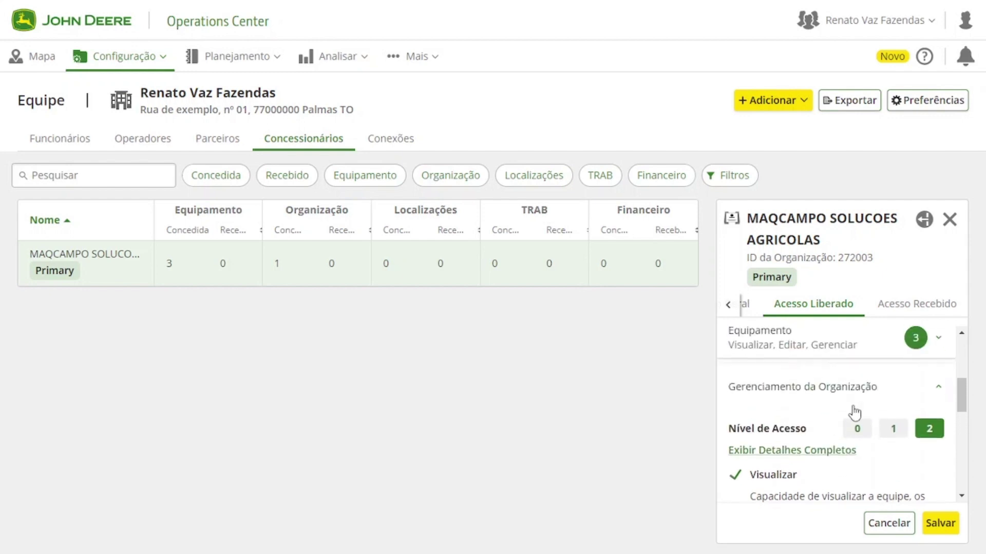
left_click(893, 429)
scroll(880, 431, "down", 2)
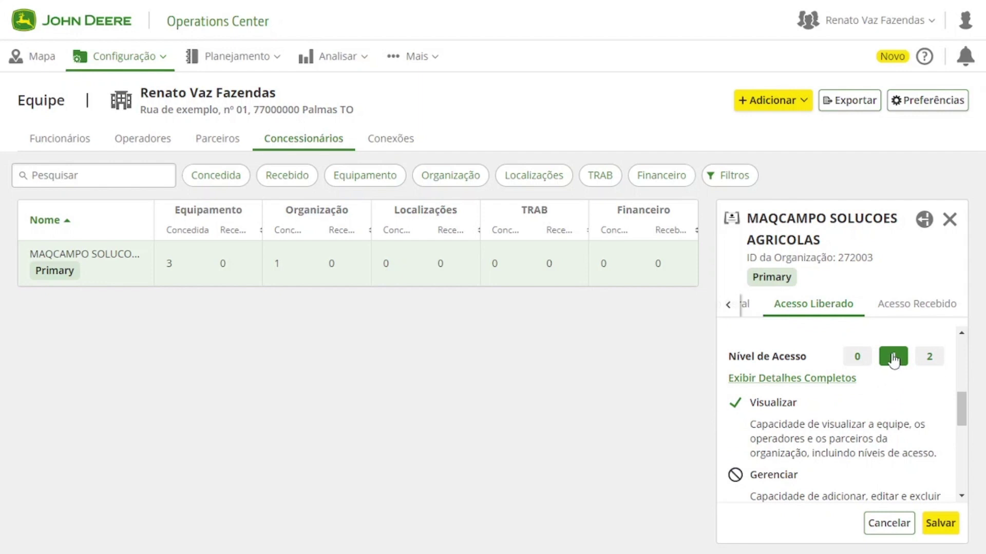
left_click(930, 358)
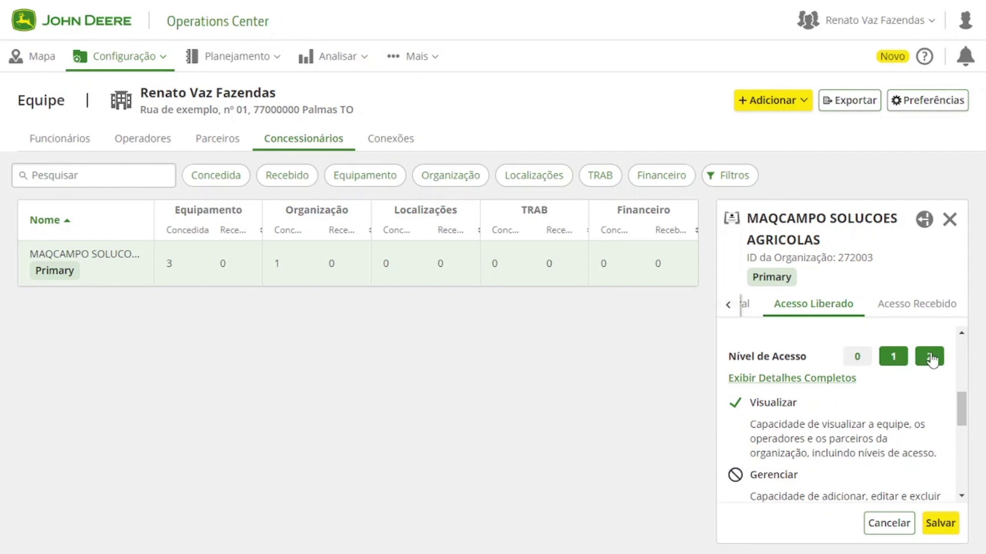
left_click(933, 358)
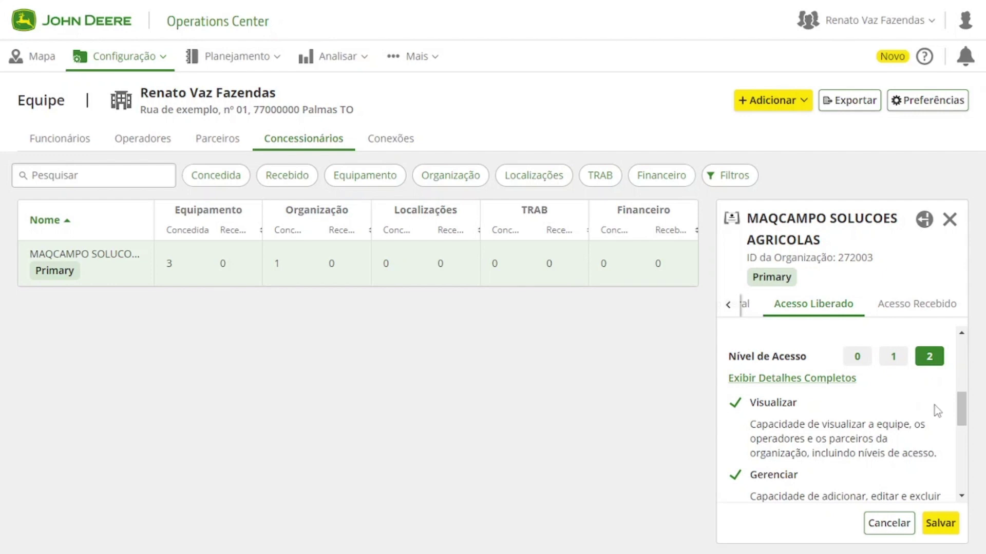
scroll(960, 413, "down", 2)
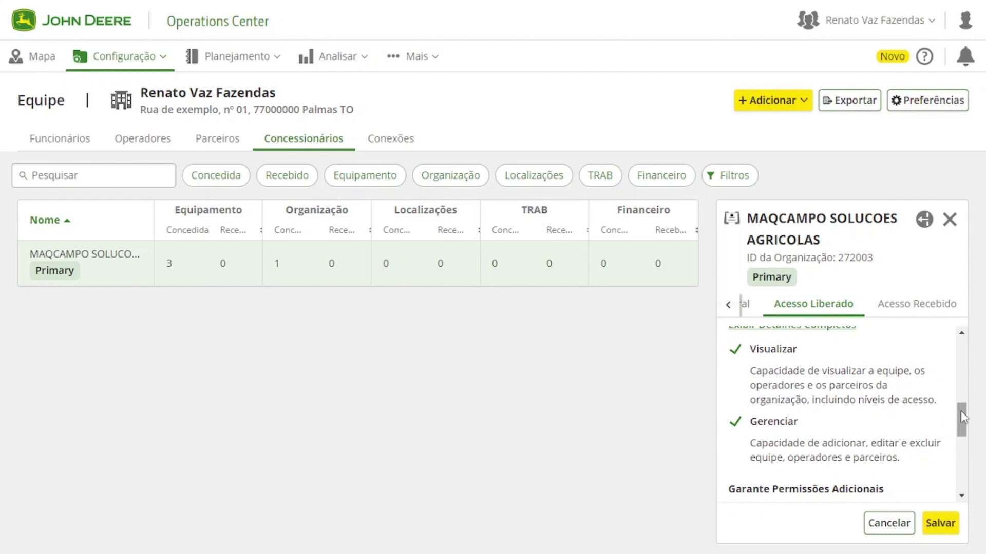
scroll(956, 413, "down", 2)
scroll(952, 415, "down", 2)
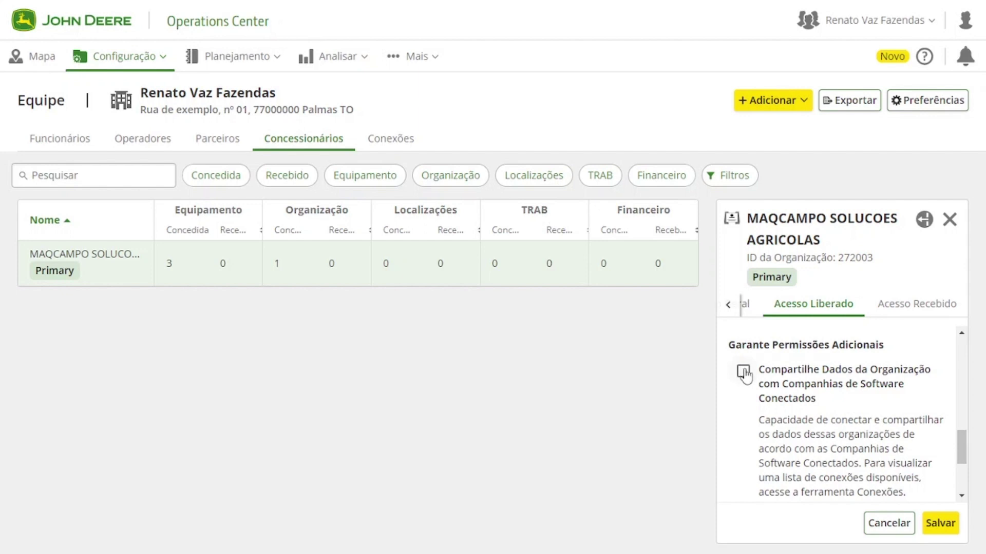
Give MAQCAMPO level 3 access to Localizações, granting Analisar and Gerenciar
scroll(836, 422, "down", 3)
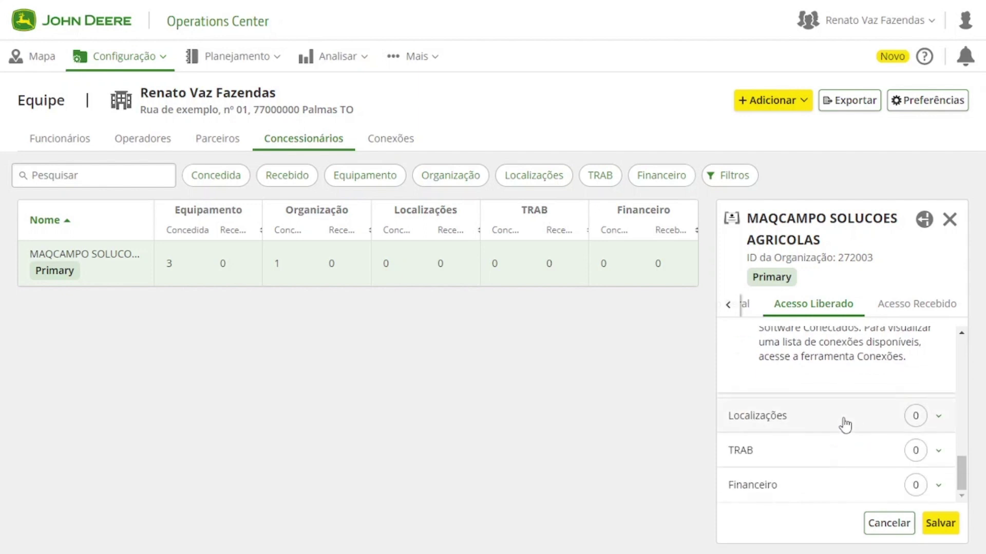
scroll(869, 419, "up", 1)
scroll(869, 417, "down", 1)
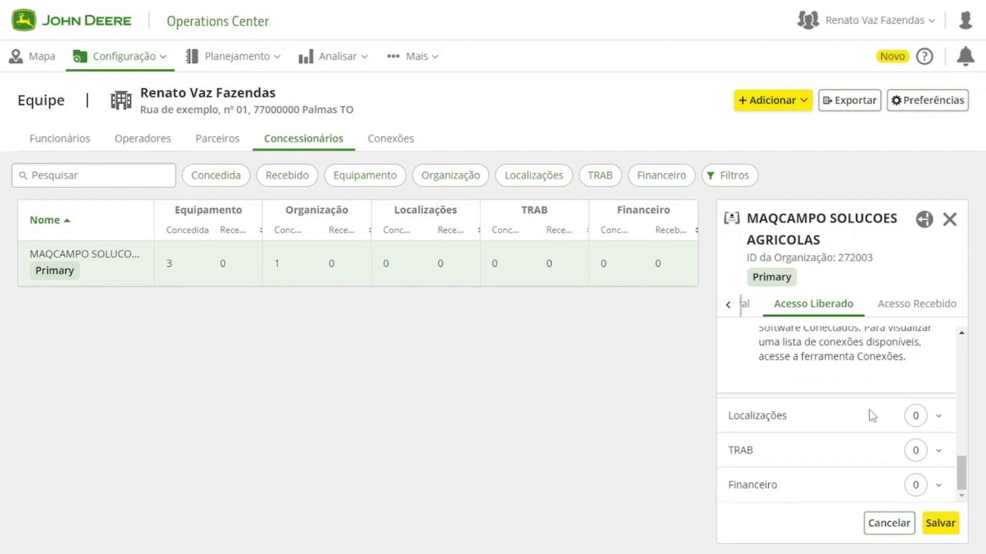
left_click(845, 422)
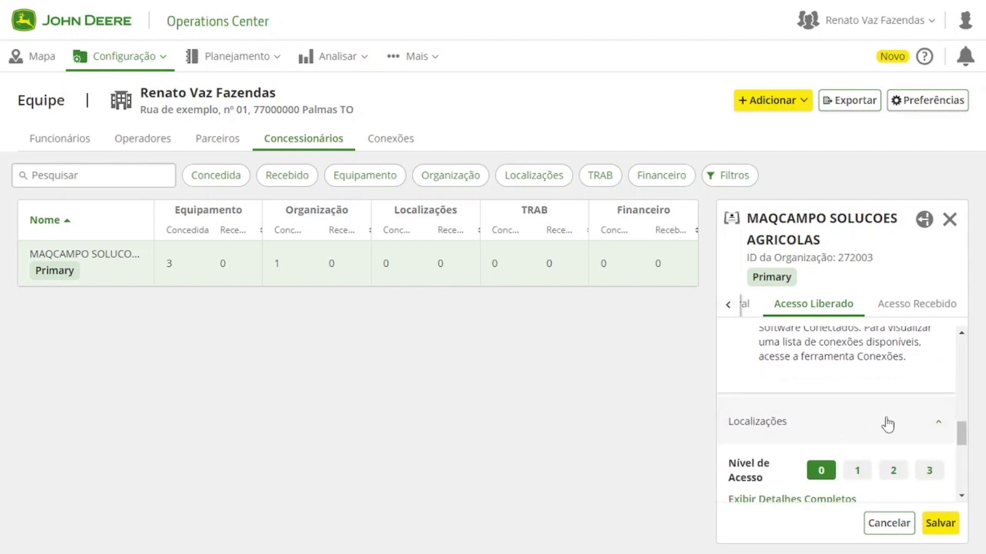
left_click(937, 419)
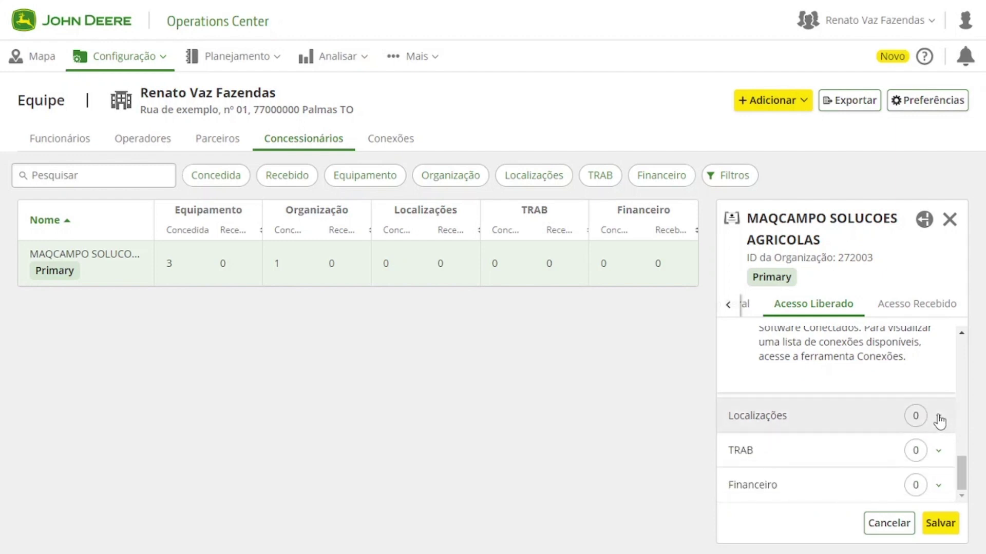
left_click(937, 420)
scroll(934, 405, "down", 3)
scroll(933, 401, "up", 1)
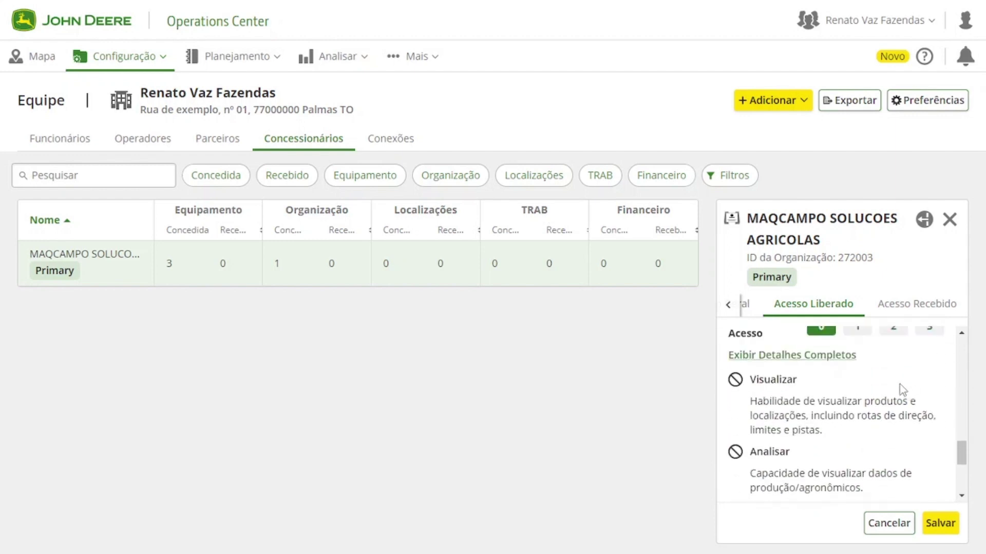
scroll(904, 375, "up", 1)
left_click(929, 399)
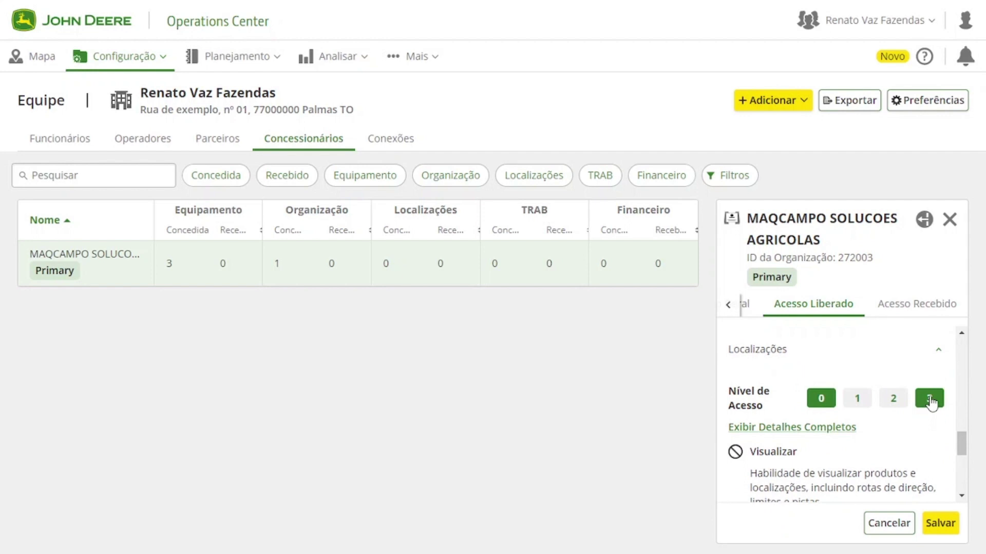
Expand the TRAB access row to show its level settings
scroll(921, 404, "down", 2)
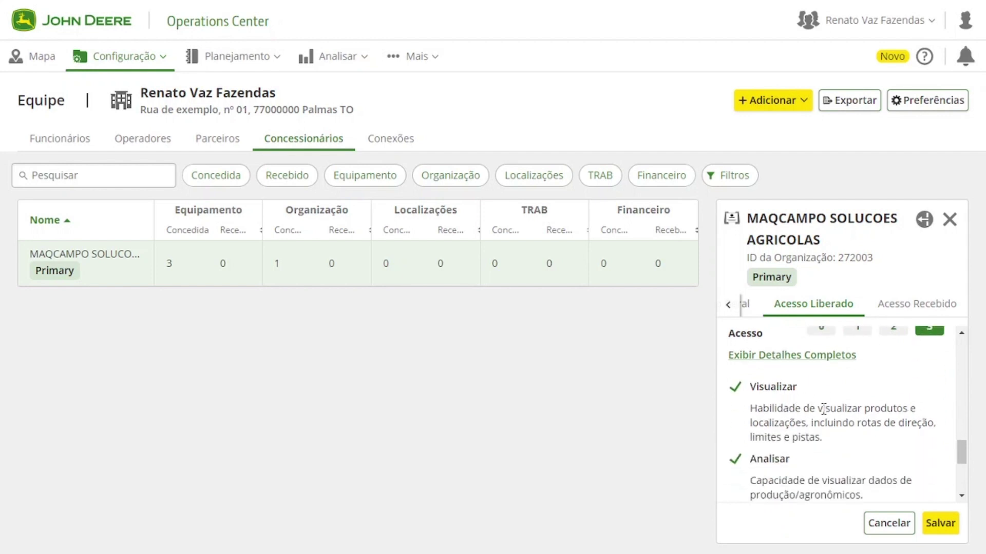
scroll(824, 409, "down", 1)
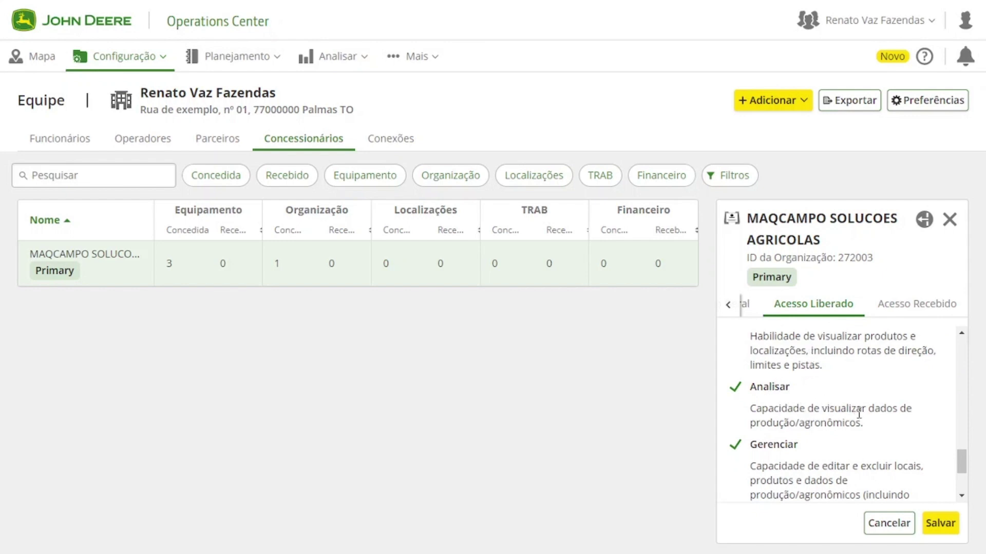
scroll(885, 421, "down", 1)
scroll(831, 378, "up", 1)
scroll(857, 390, "down", 3)
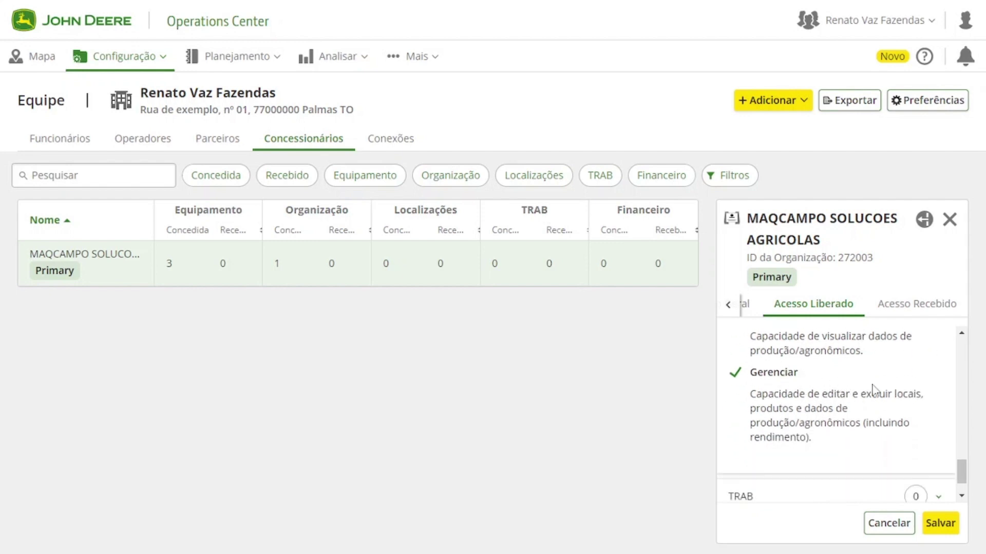
scroll(875, 392, "down", 2)
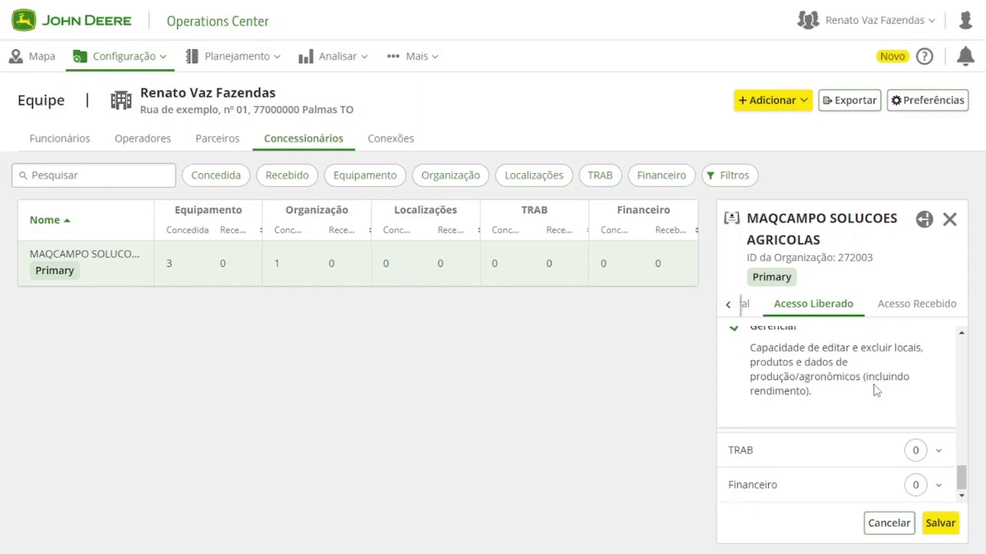
left_click(867, 454)
scroll(868, 410, "down", 3)
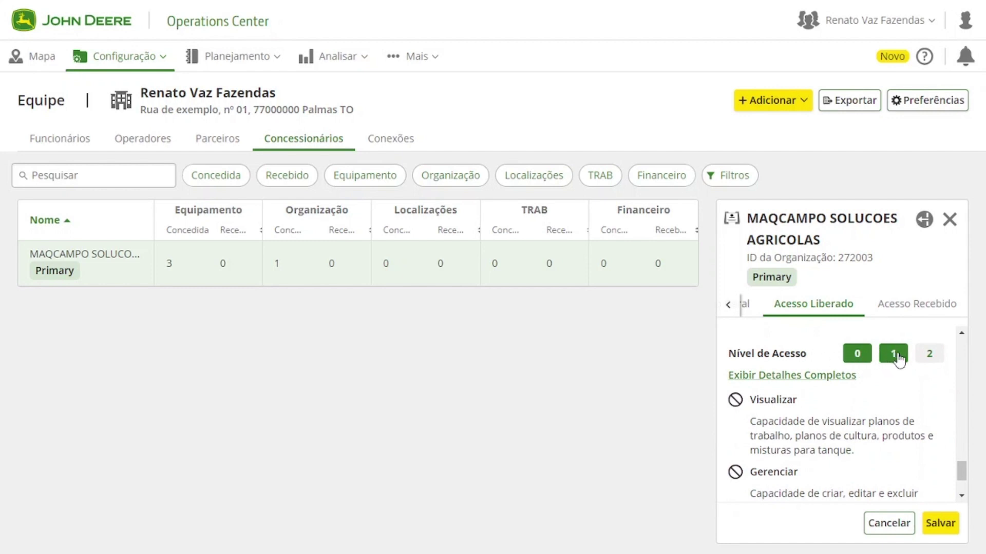
left_click(922, 356)
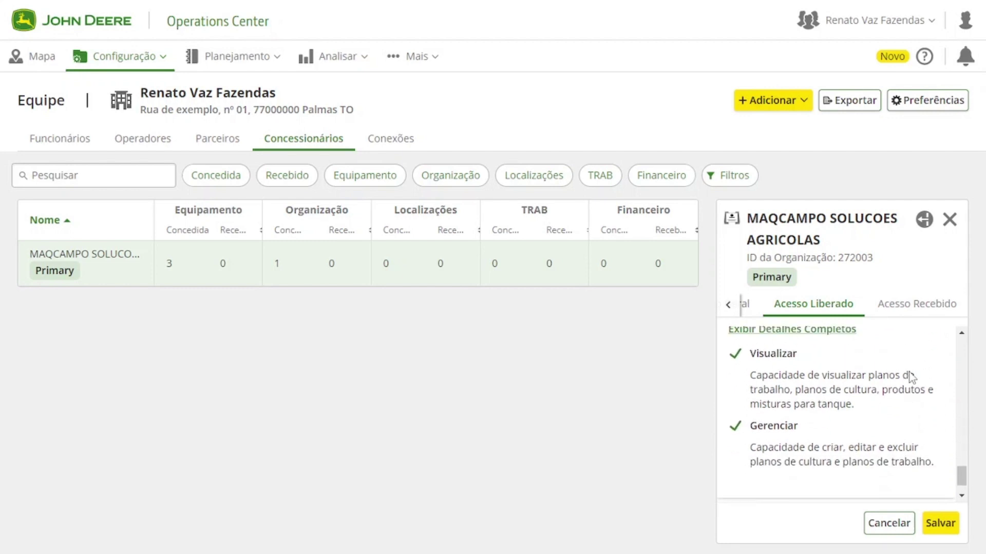
scroll(907, 392, "down", 5)
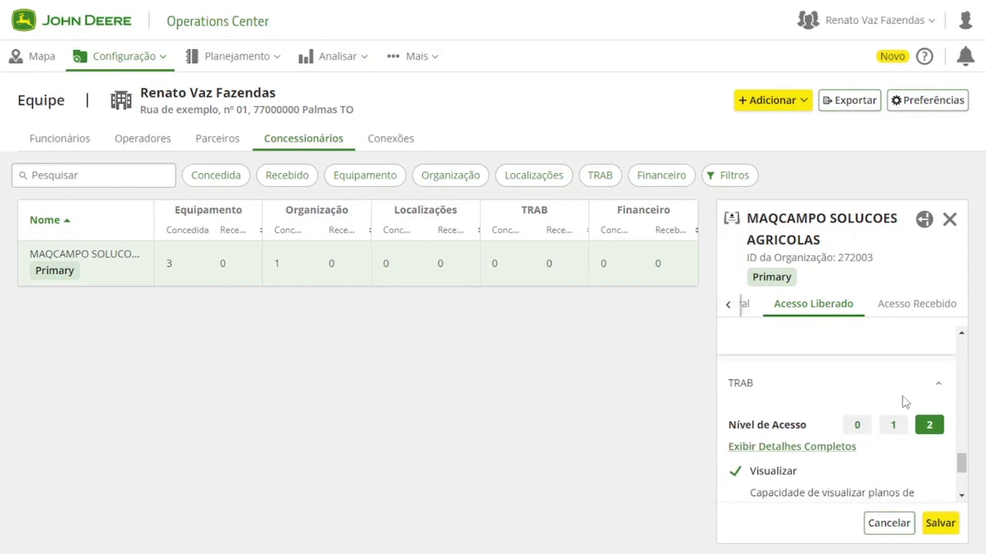
scroll(906, 403, "down", 2)
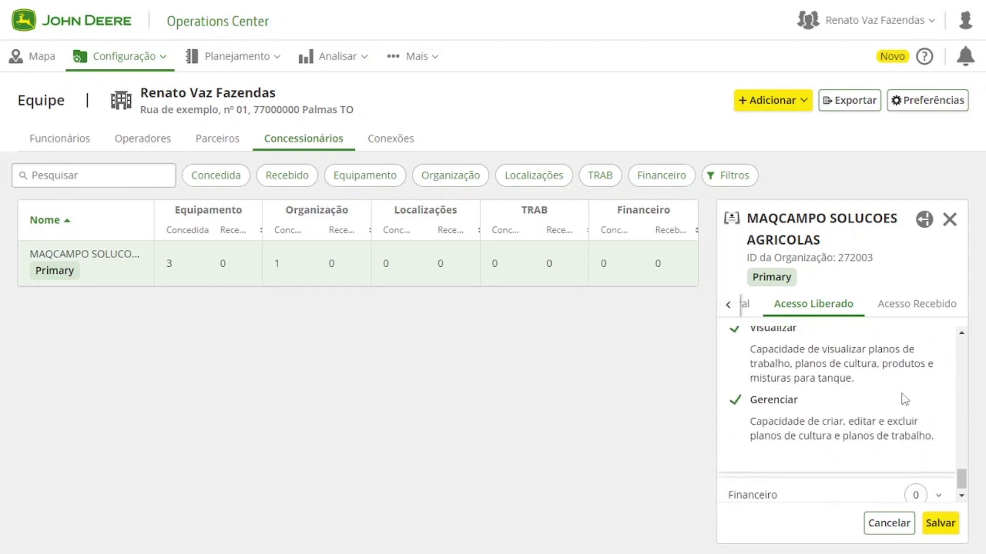
scroll(903, 397, "down", 1)
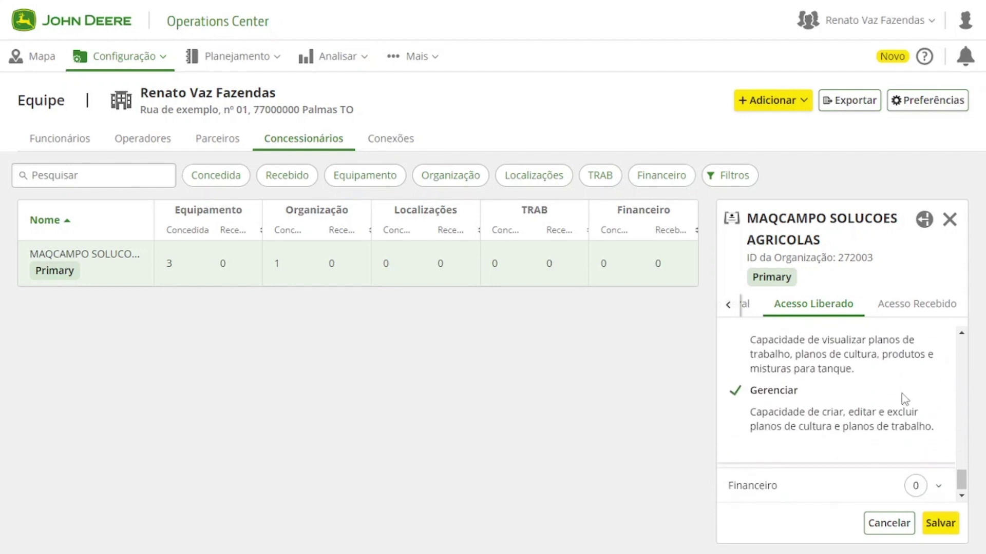
Expand and collapse the Financeiro access row twice, leaving it at level 0
left_click(890, 496)
scroll(885, 411, "down", 3)
scroll(879, 390, "up", 2)
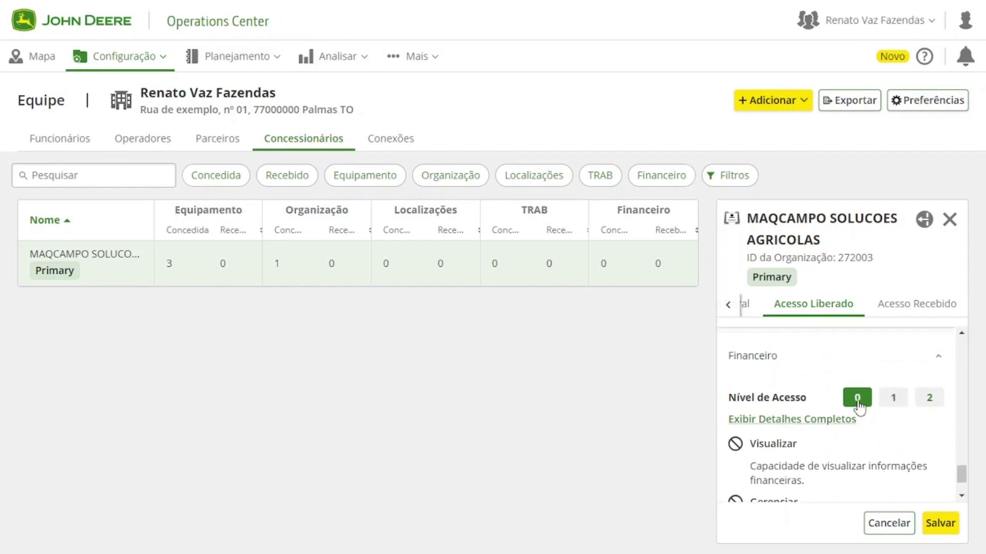
scroll(857, 405, "down", 2)
scroll(865, 409, "up", 2)
scroll(902, 370, "down", 2)
scroll(900, 374, "up", 2)
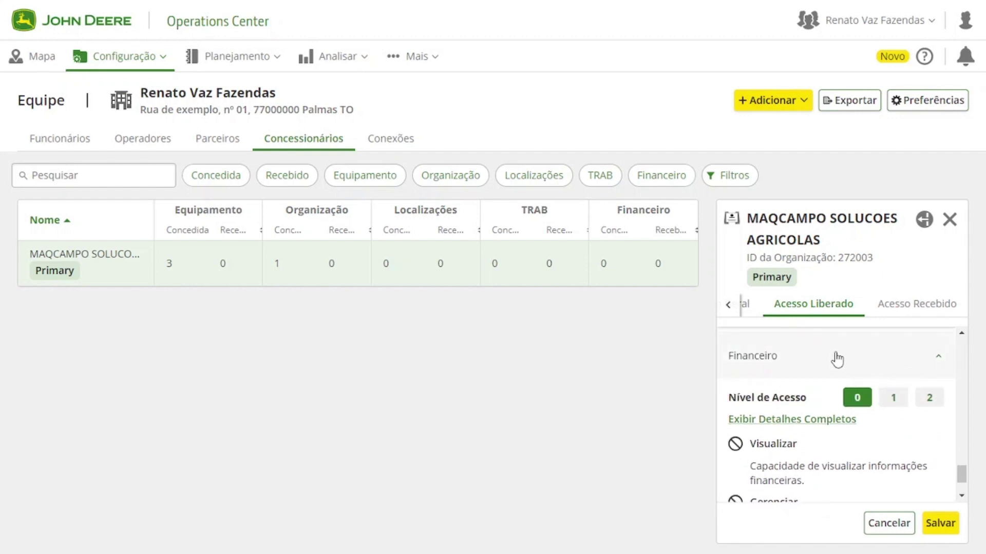
left_click(798, 361)
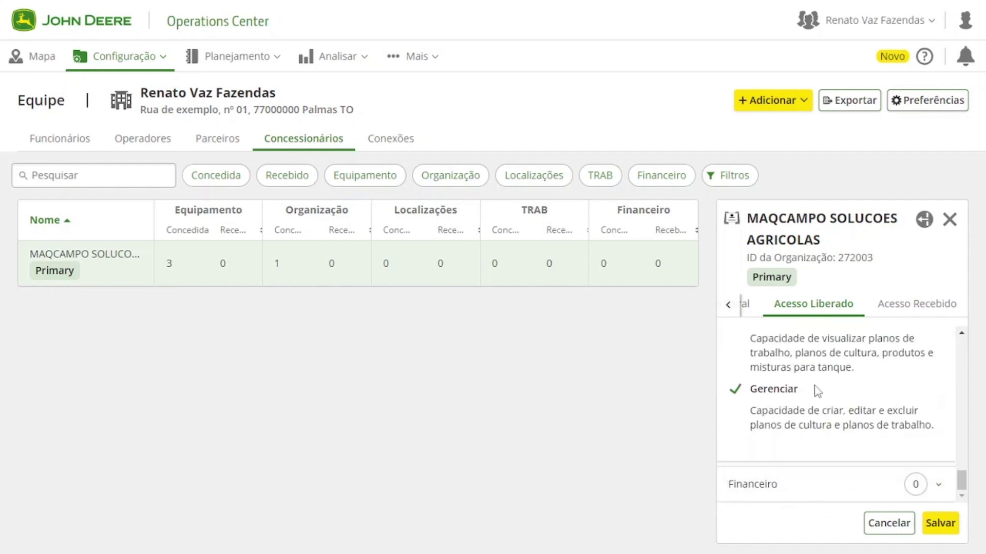
scroll(819, 393, "down", 2)
scroll(821, 394, "up", 2)
scroll(822, 390, "down", 2)
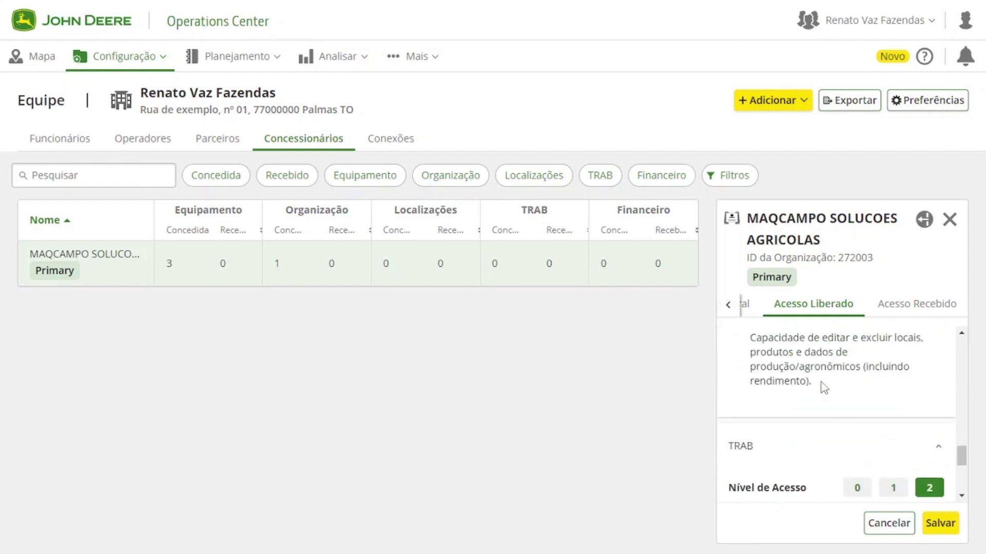
scroll(824, 388, "down", 4)
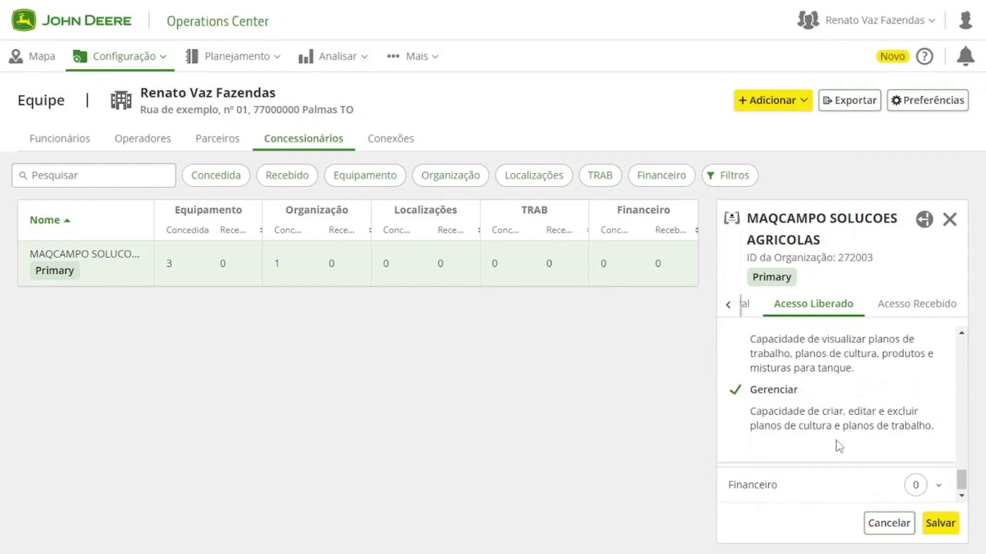
left_click(835, 484)
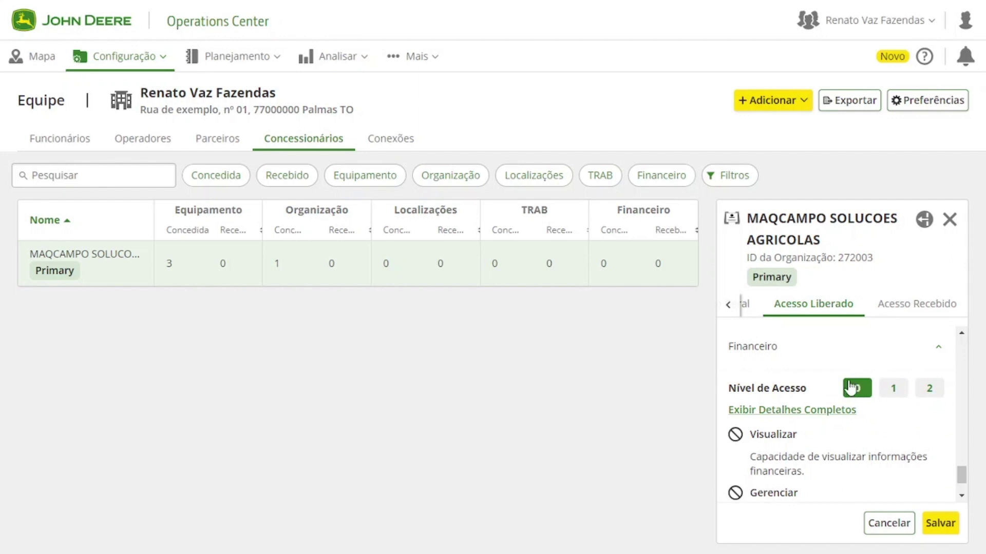
scroll(841, 388, "down", 1)
scroll(852, 400, "up", 1)
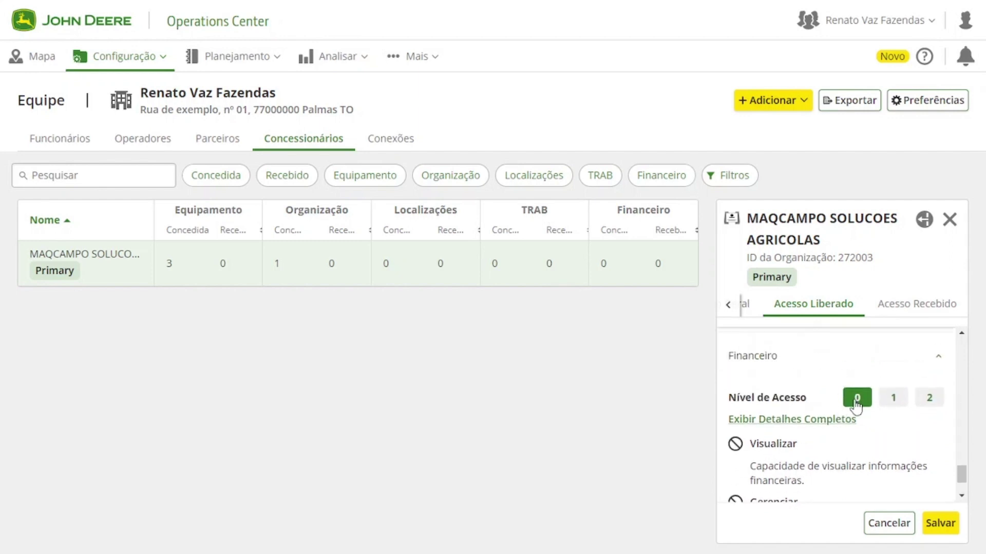
left_click(855, 357)
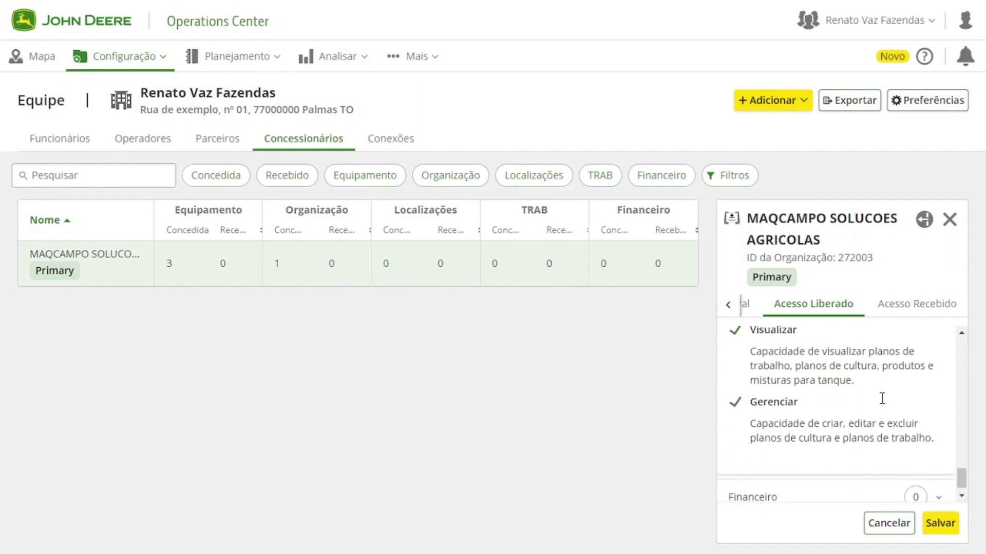
scroll(893, 390, "down", 1)
scroll(901, 372, "up", 1)
scroll(902, 379, "down", 1)
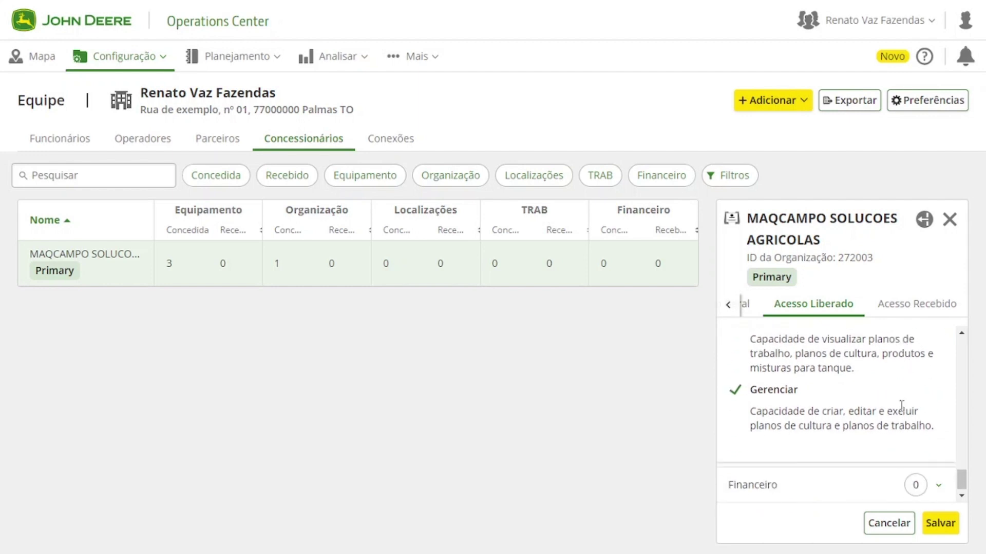
scroll(901, 400, "up", 8)
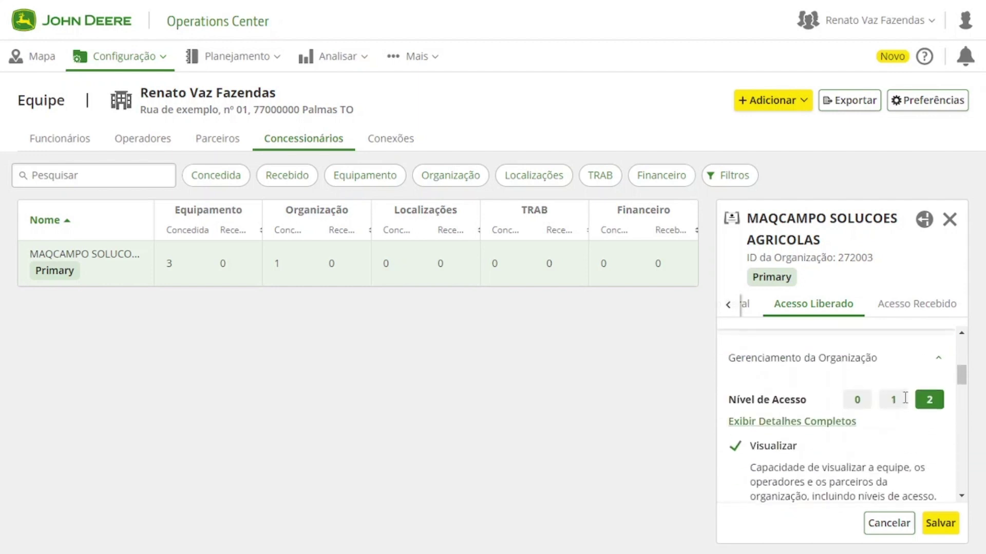
Review the dealer's levels: Equipamento 3, Organização 2, Localizações 3, TRAB 2, Financeiro 0. Then save them
scroll(905, 398, "down", 3)
scroll(873, 390, "up", 10)
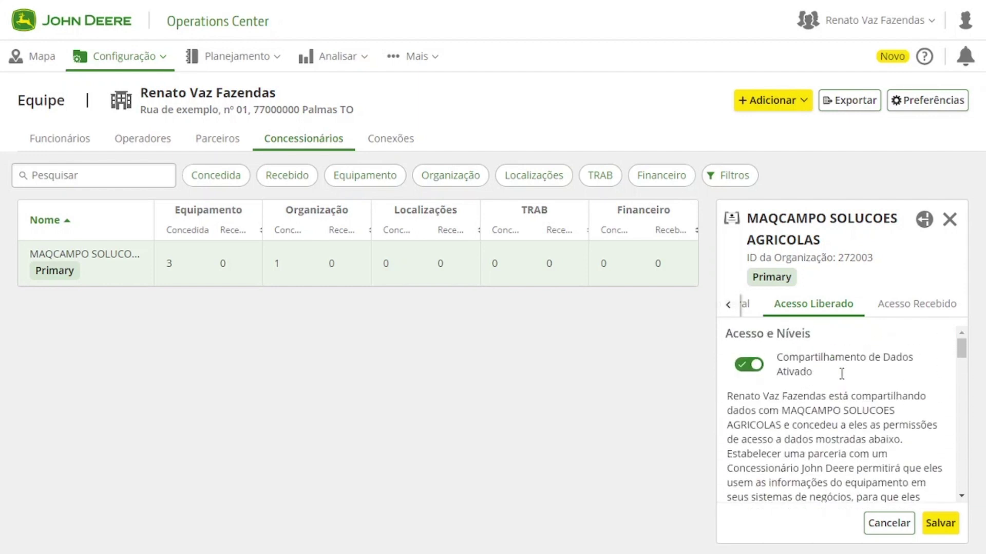
scroll(842, 377, "down", 6)
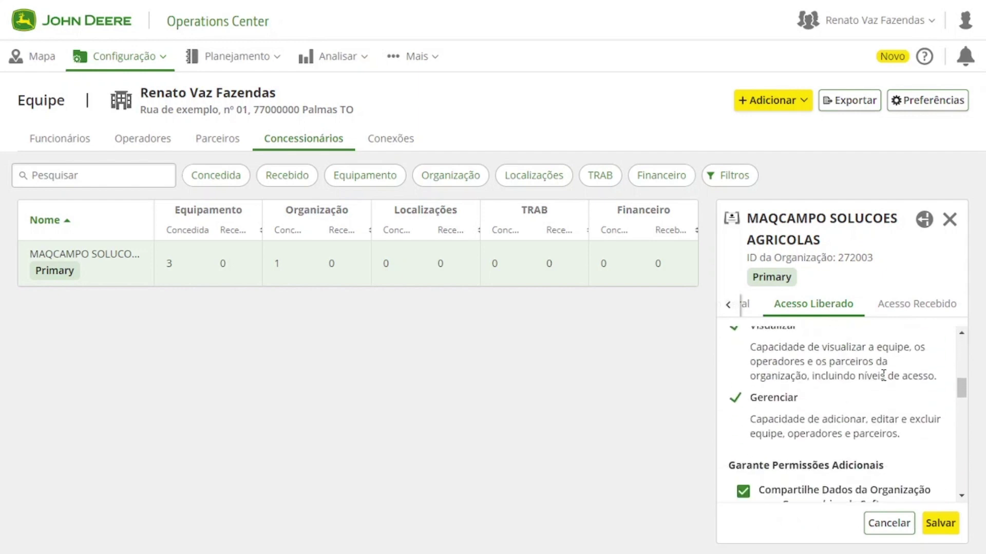
scroll(901, 395, "down", 2)
scroll(903, 398, "down", 3)
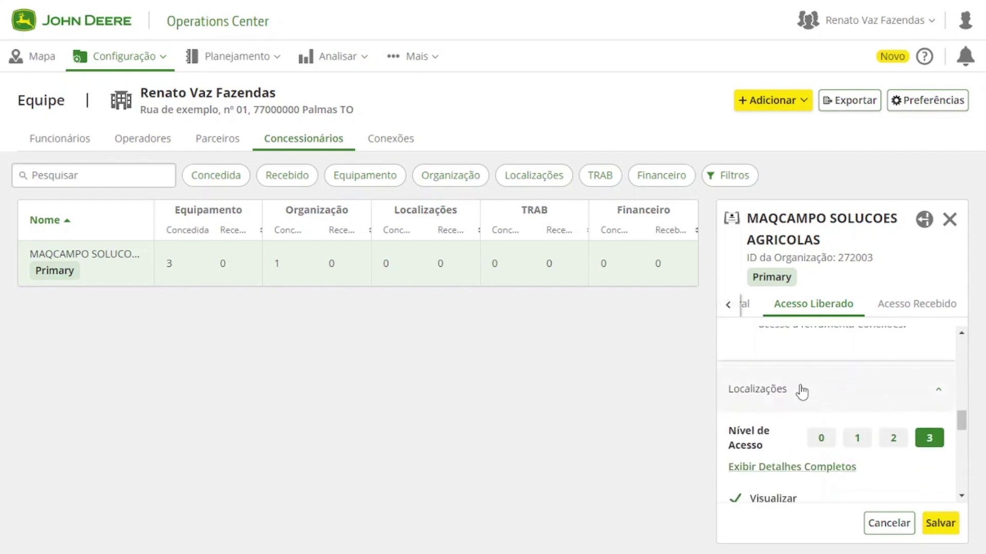
scroll(854, 389, "down", 3)
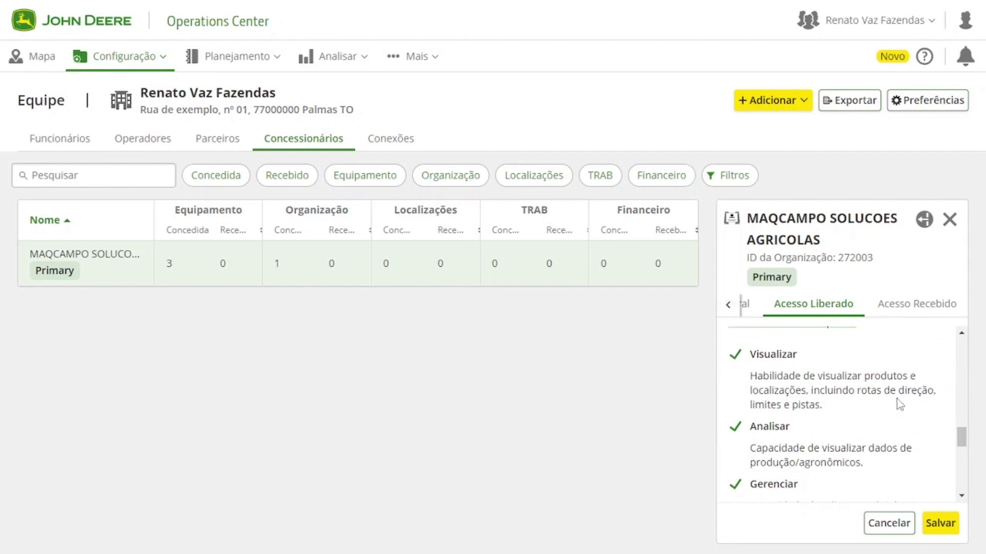
scroll(898, 403, "down", 3)
scroll(902, 407, "up", 1)
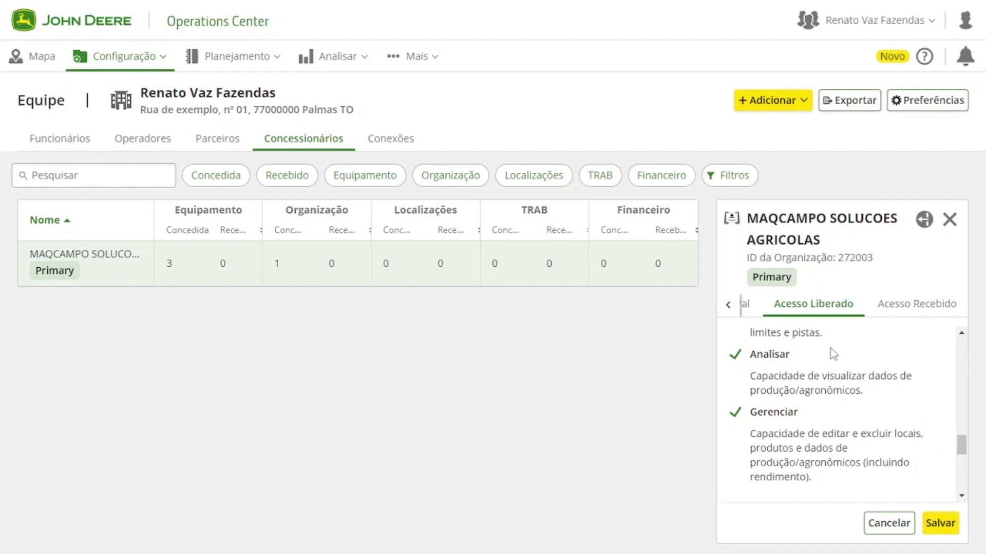
scroll(933, 440, "down", 1)
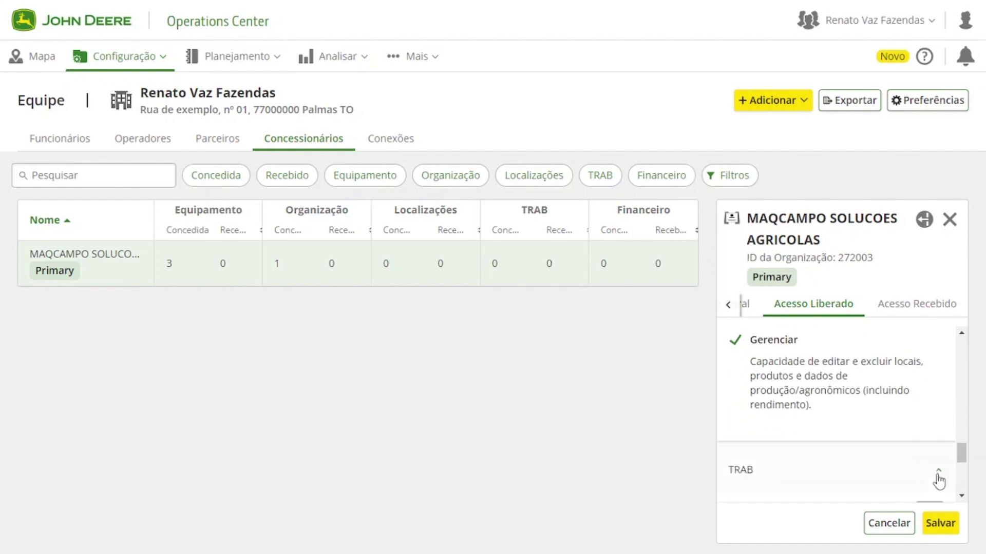
left_click(939, 523)
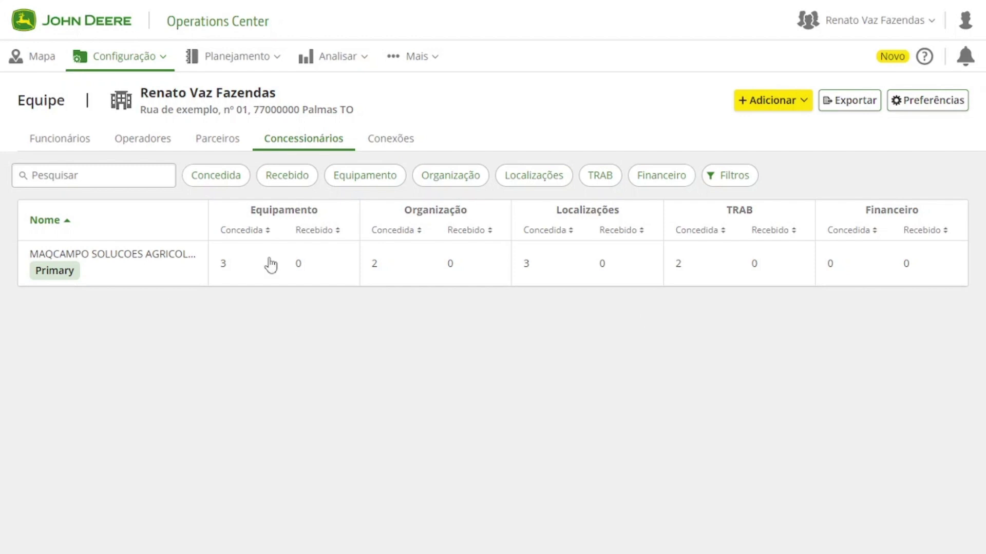
Browse the Operadores, Parceiros and Concessionários lists, then open Adicionar from Funcionários
left_click(60, 140)
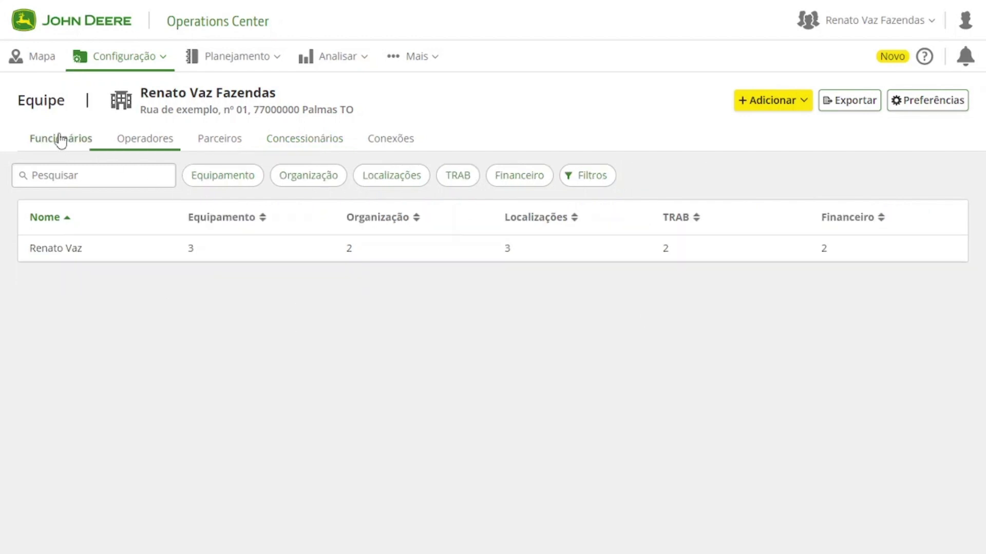
left_click(145, 144)
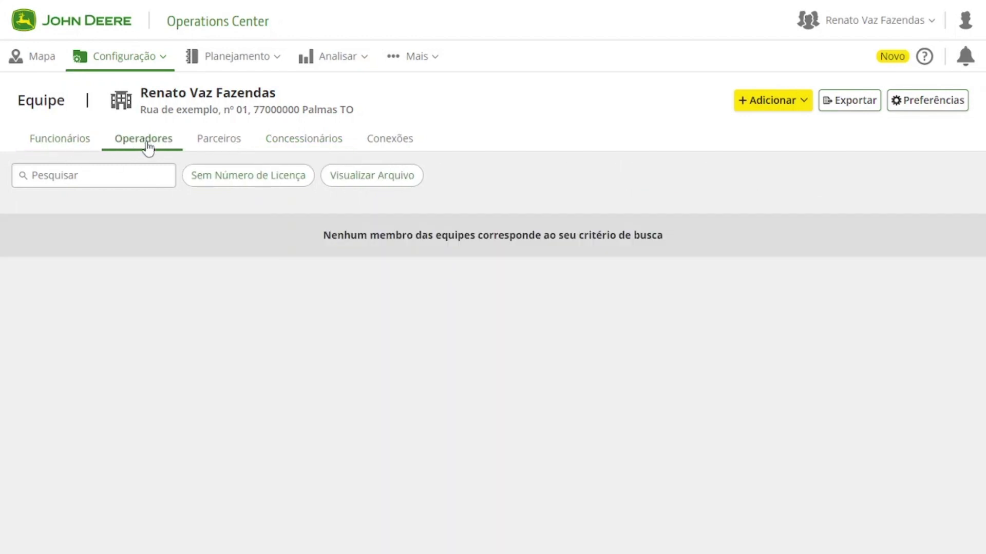
left_click(219, 140)
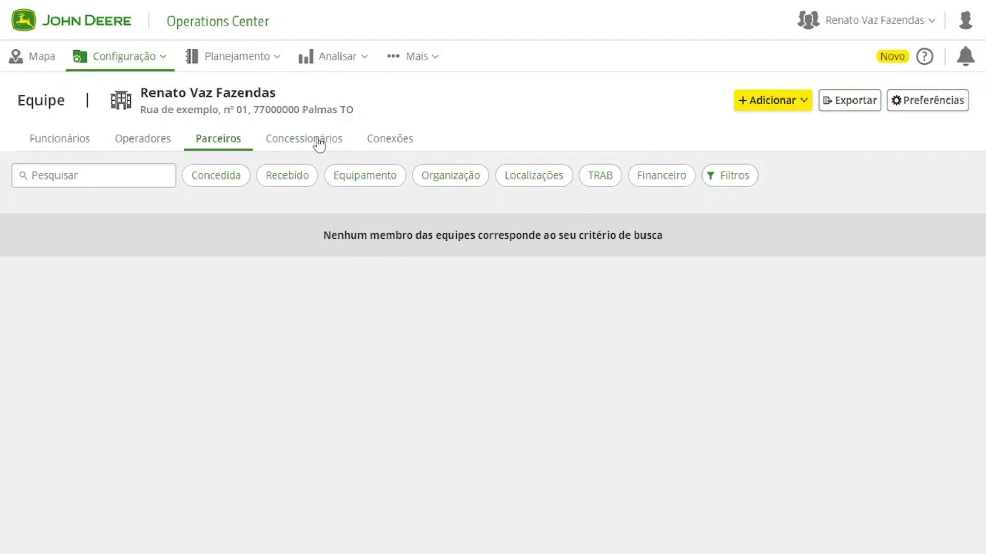
left_click(308, 144)
left_click(62, 138)
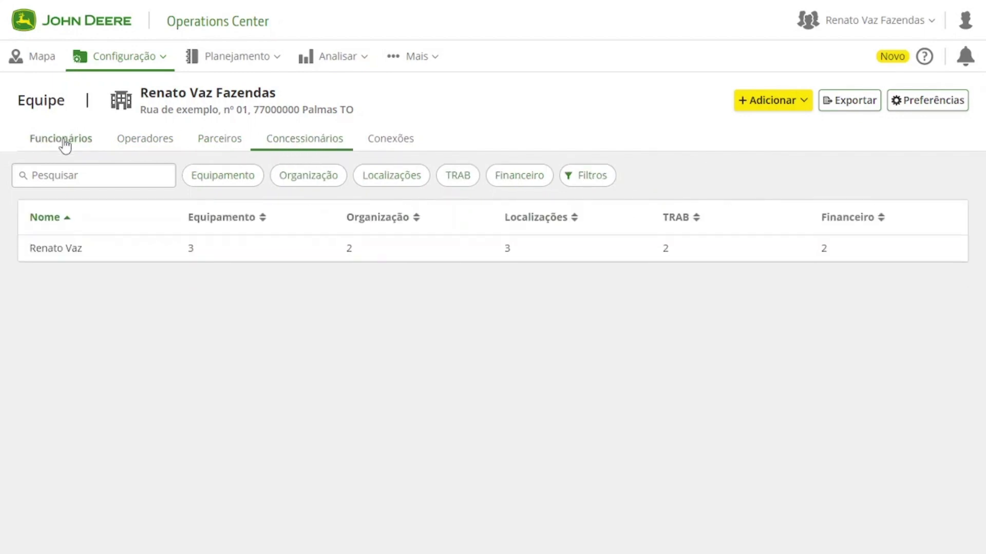
left_click(776, 103)
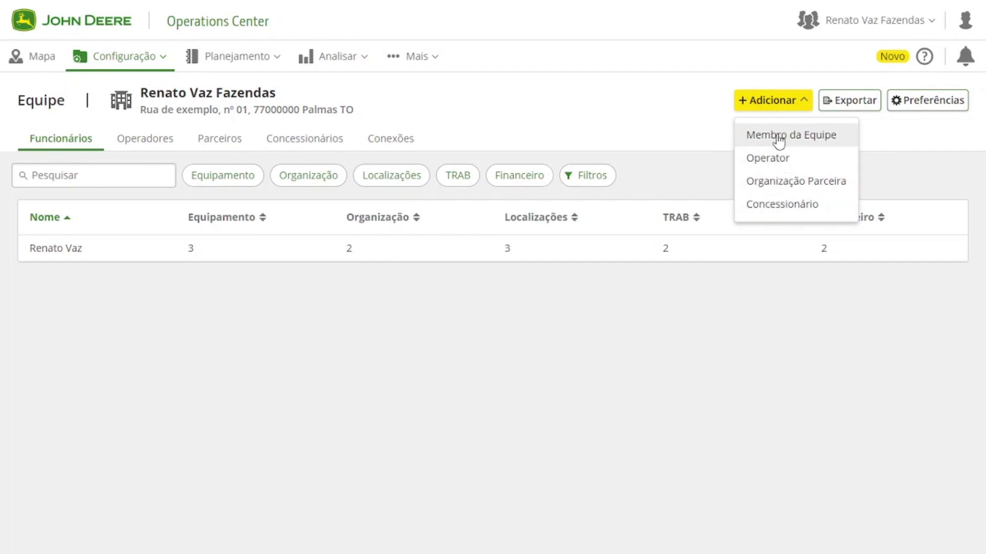
left_click(798, 156)
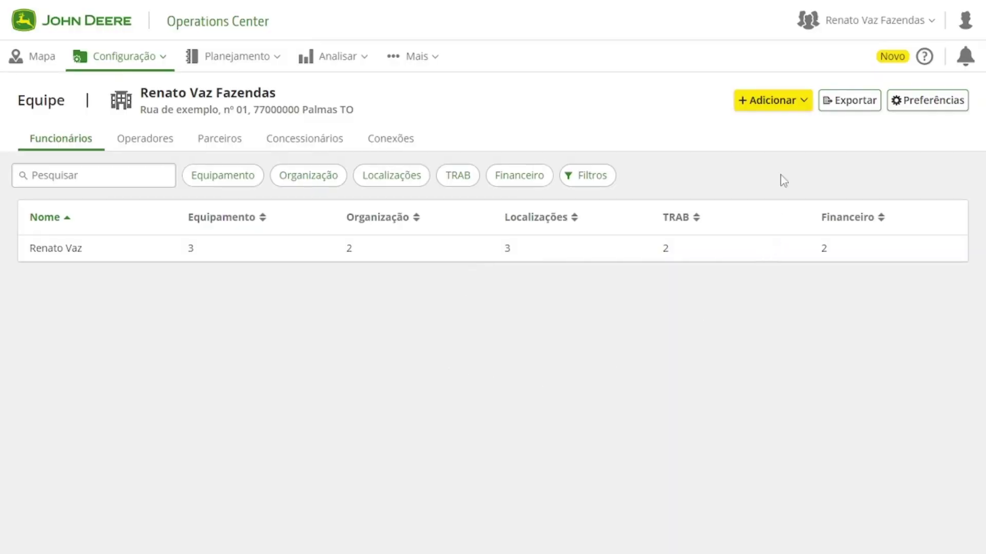
left_click(781, 108)
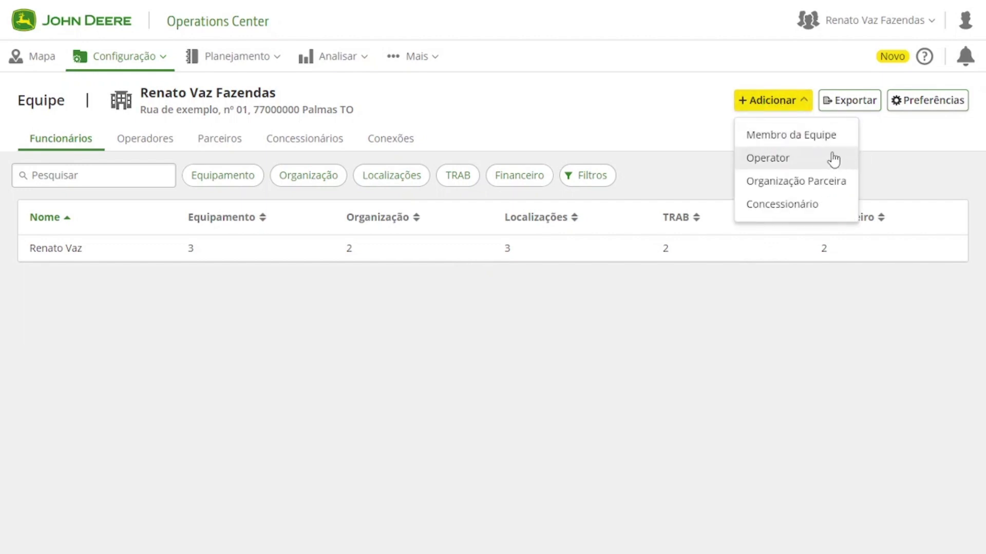
left_click(785, 101)
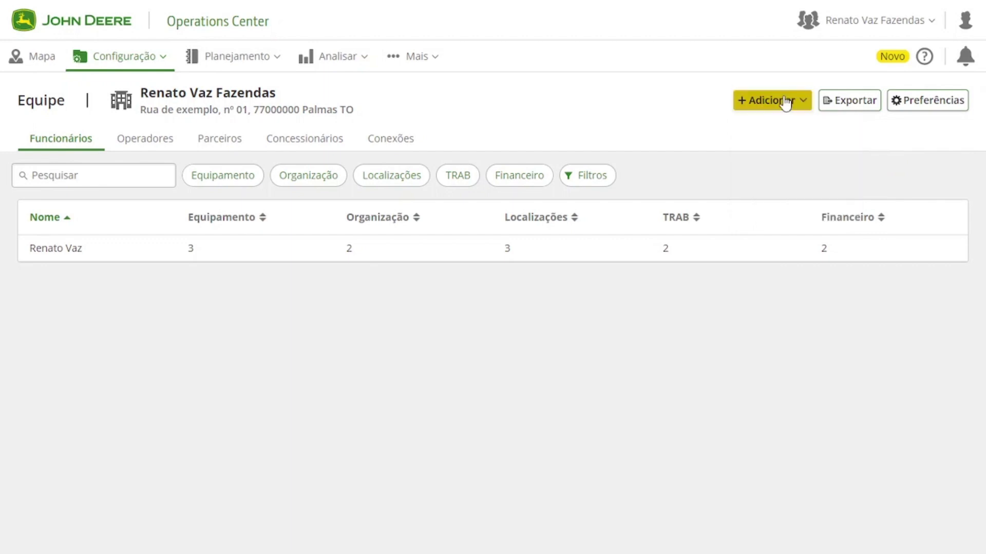
left_click(786, 102)
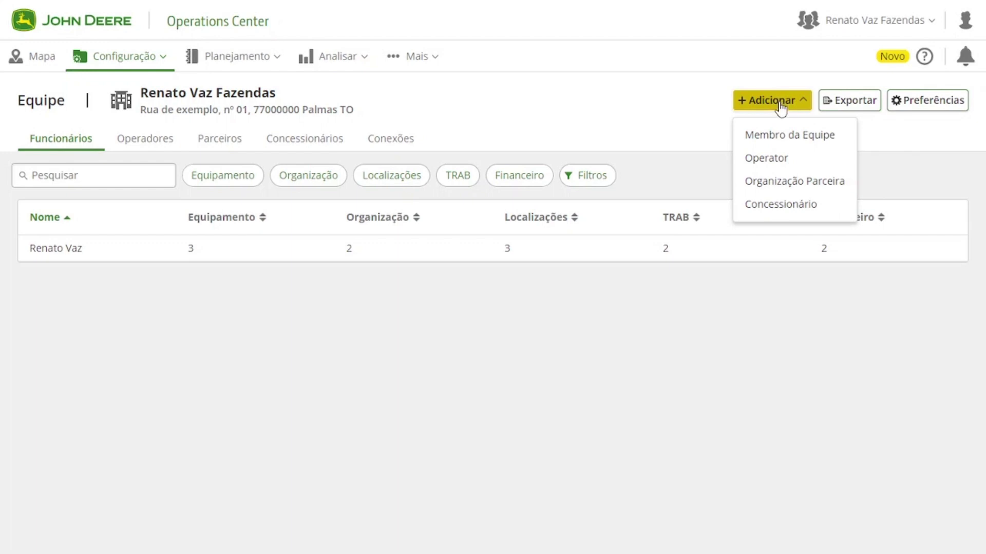
Open the Membro da Equipe form, enter a sample e-mail address, then dismiss it with Escape
left_click(793, 136)
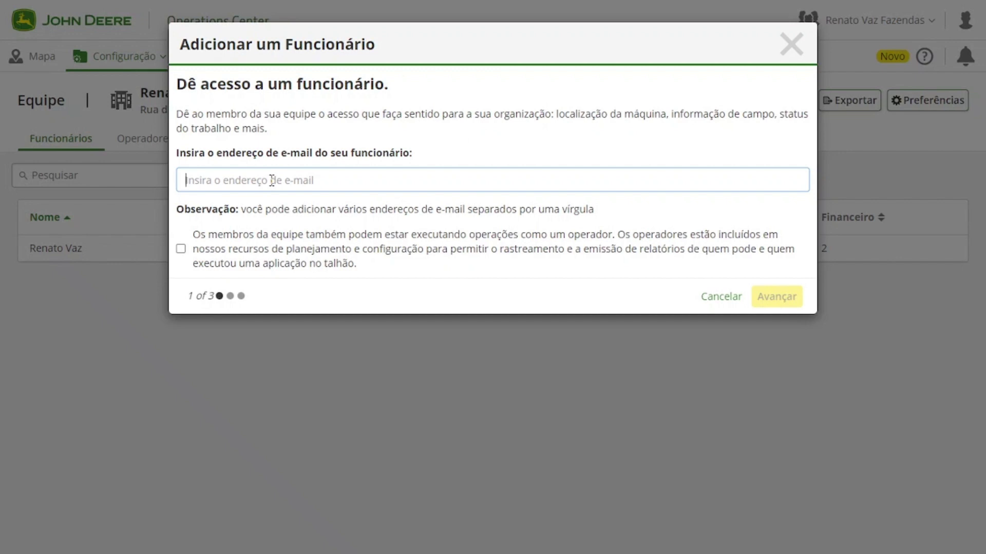
type("funcionario@exemplo")
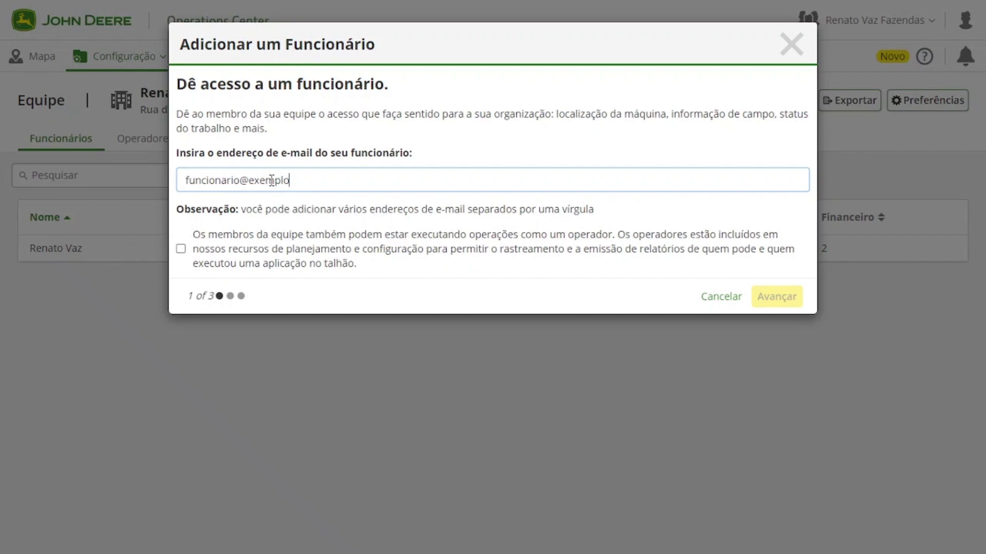
type(".com")
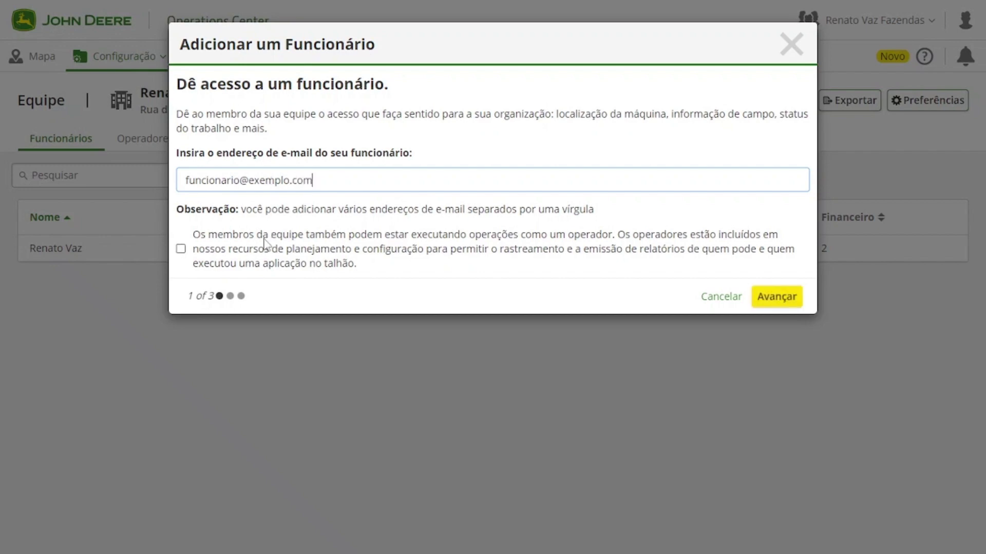
key("Escape")
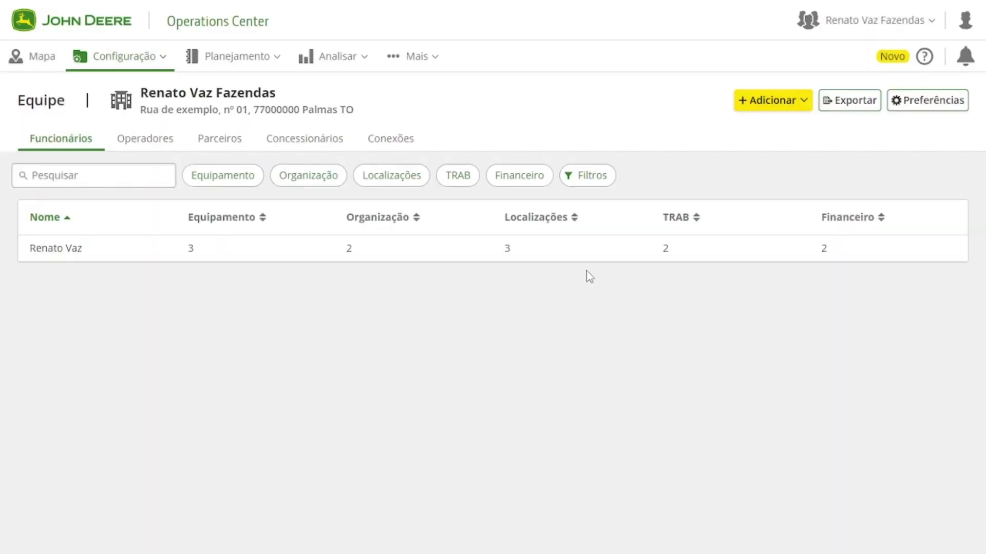
Open Adicionar > Membro da Equipe and focus the employee's e-mail field
left_click(767, 98)
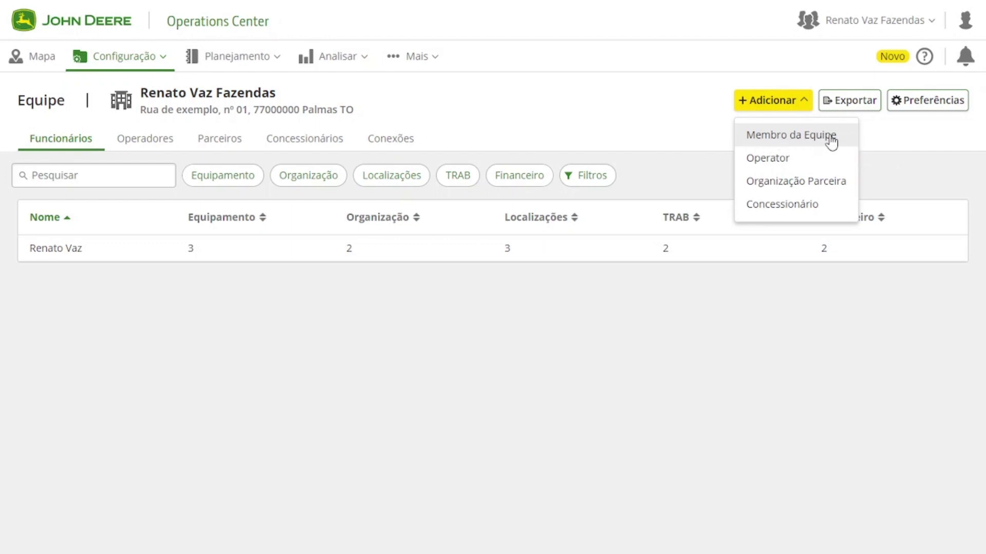
left_click(792, 138)
left_click(285, 182)
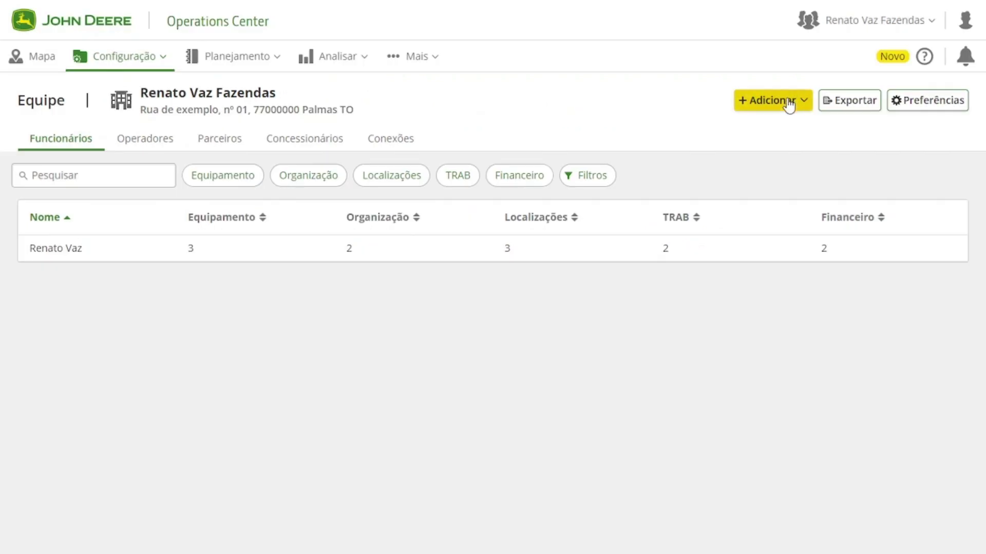
Toggle the Adicionar dropdown until its four add choices stay open
left_click(786, 102)
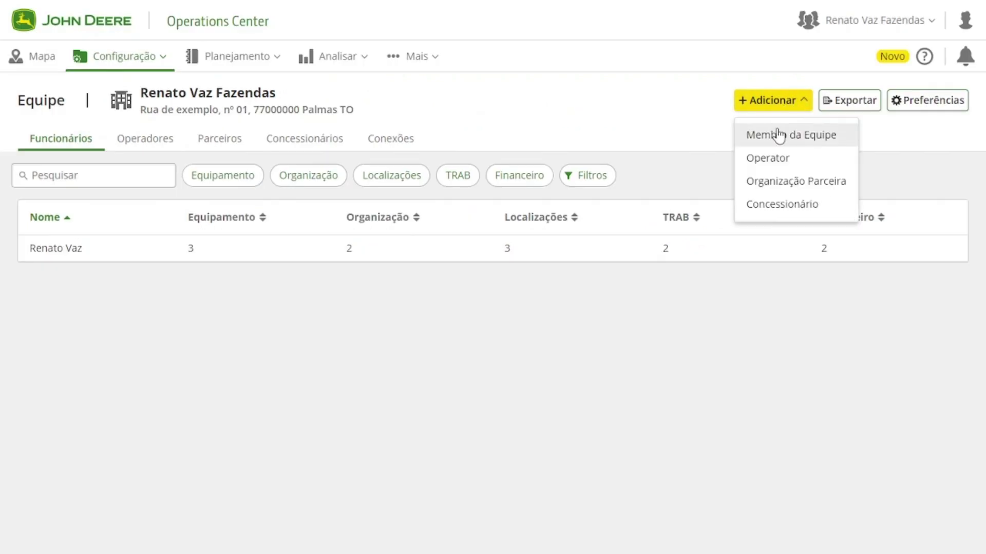
left_click(786, 104)
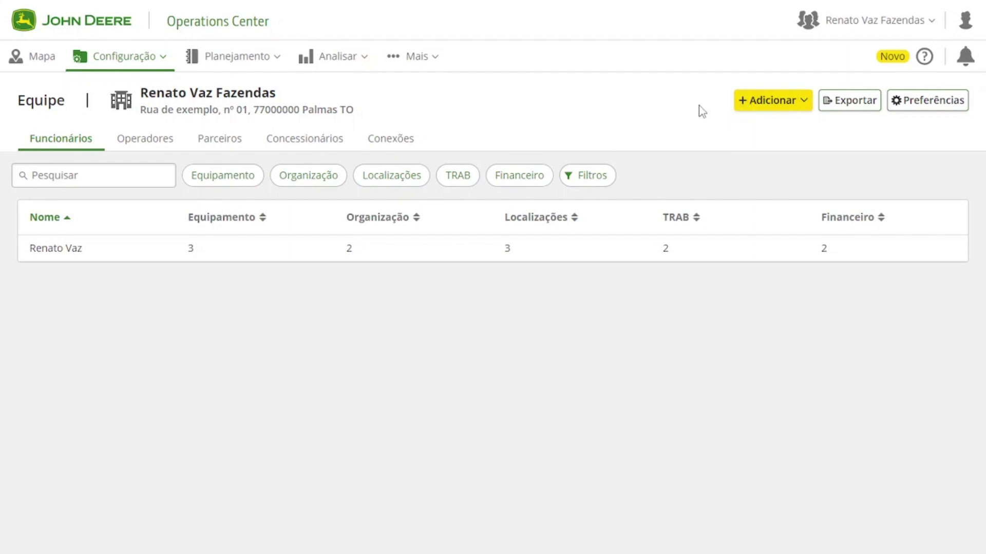
left_click(765, 102)
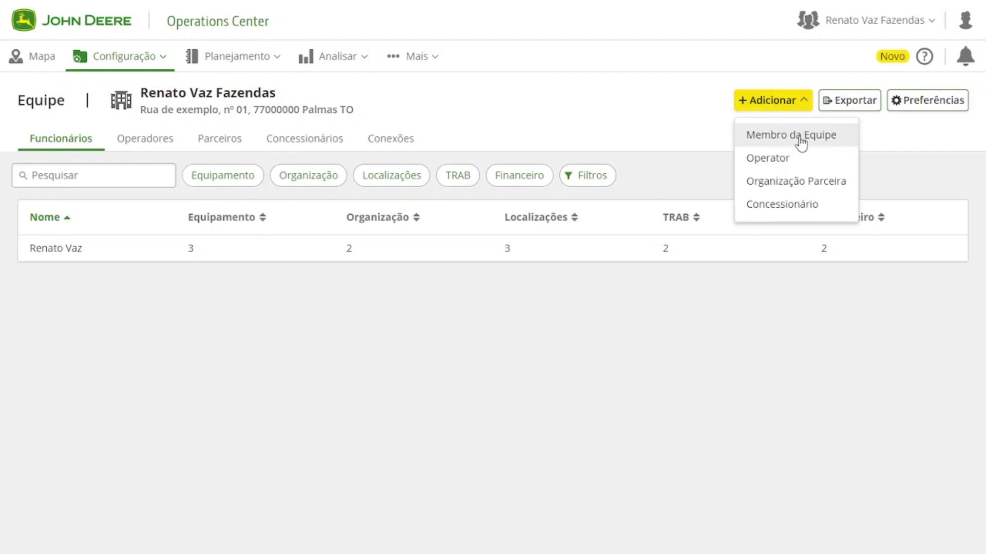
left_click(780, 107)
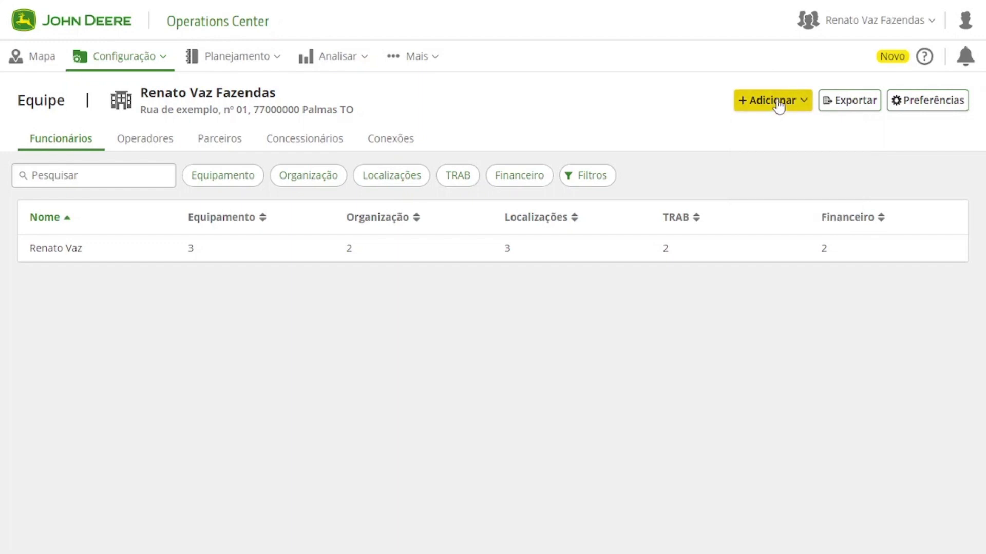
left_click(779, 105)
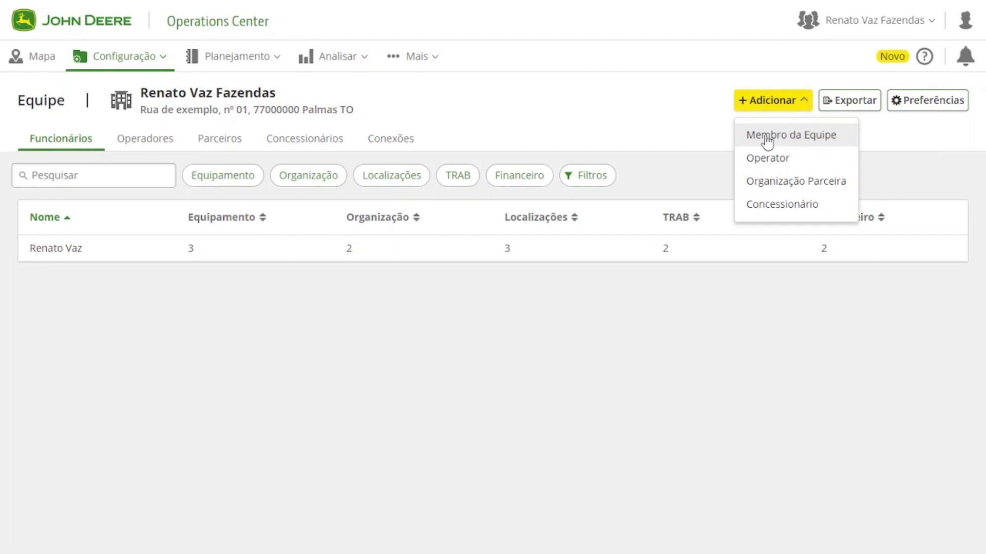
Fill the Membro da Equipe form with a sample Gmail address, then close it without inviting
left_click(797, 137)
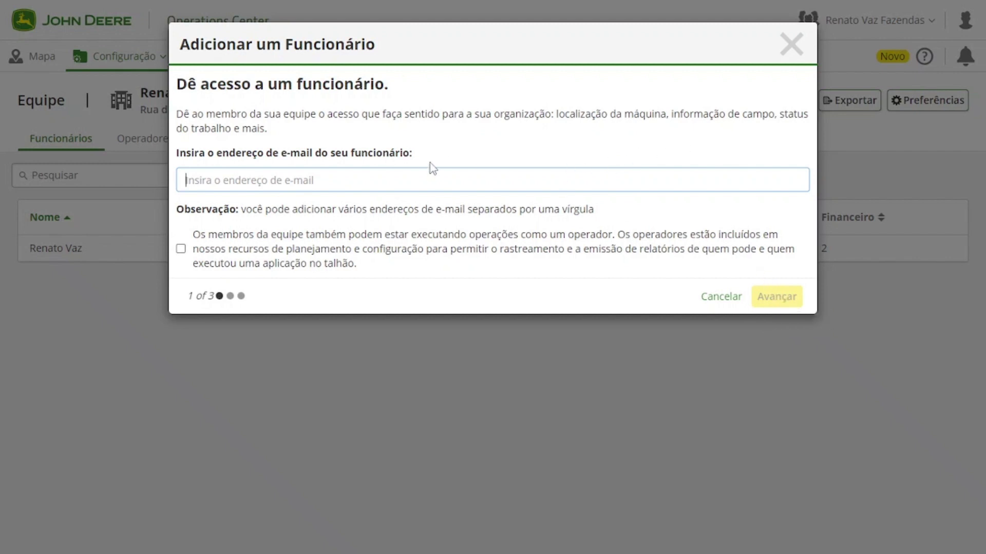
type("exemplo@")
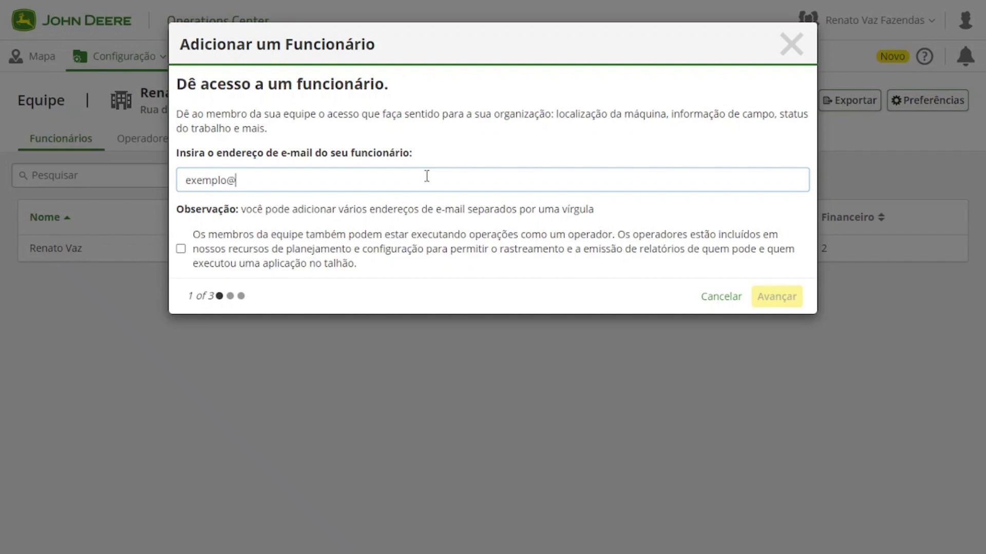
type("gmail.com")
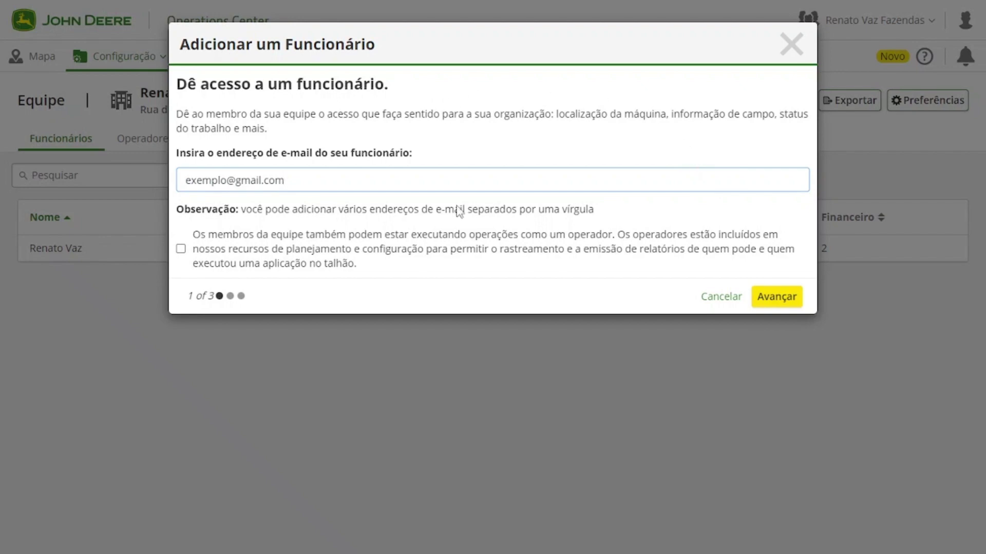
left_click(791, 44)
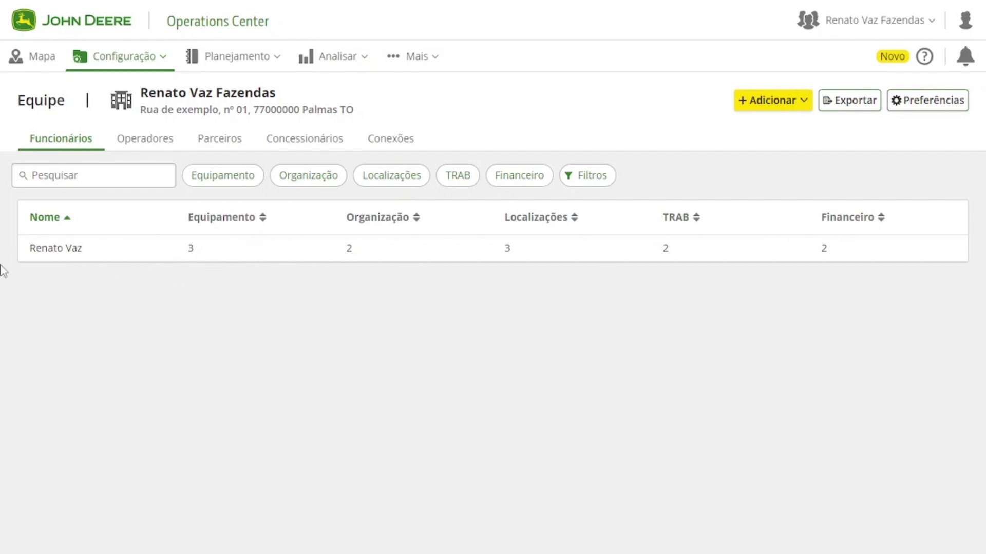
Glance at the employee's details, then browse Operadores, Parceiros and Concessionários before returning to Funcionários
left_click(131, 251)
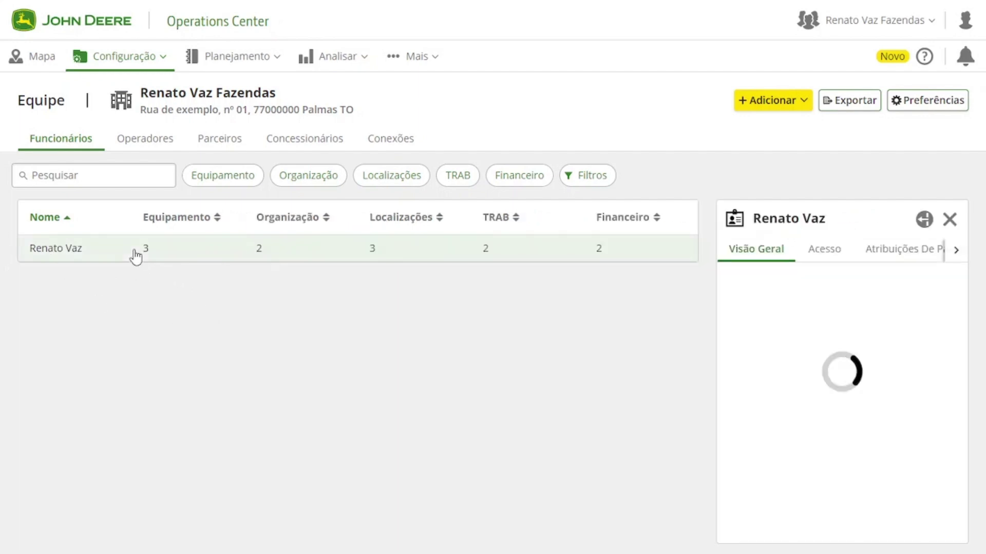
left_click(951, 220)
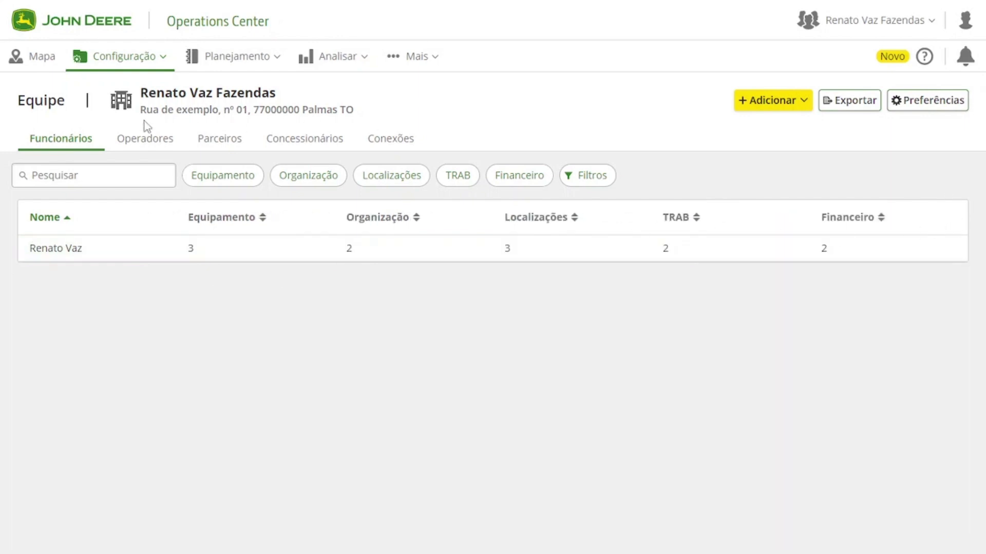
left_click(150, 144)
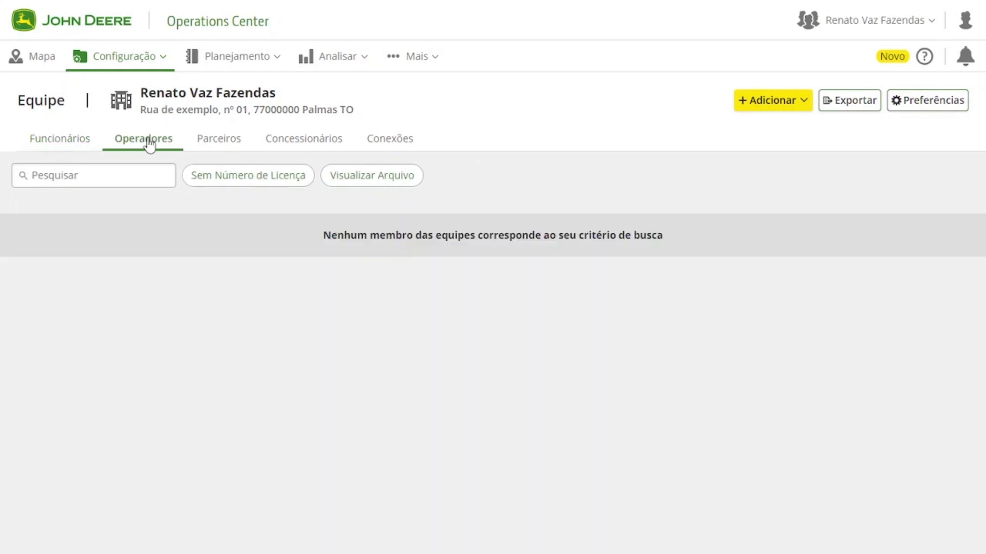
left_click(229, 145)
left_click(302, 143)
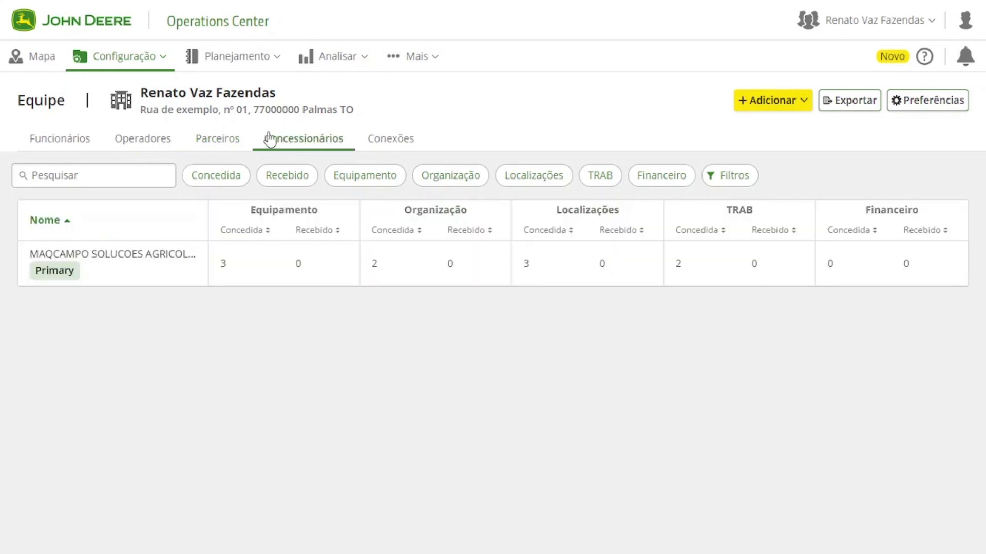
left_click(69, 144)
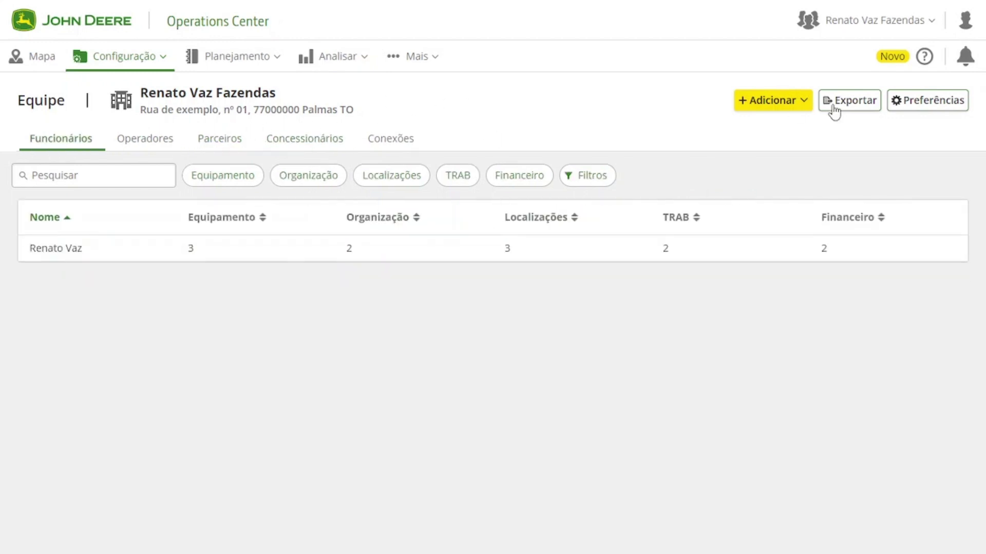
Open the Adicionar dropdown showing Membro da Equipe, Operator, Organização Parceira and Concessionário
left_click(776, 105)
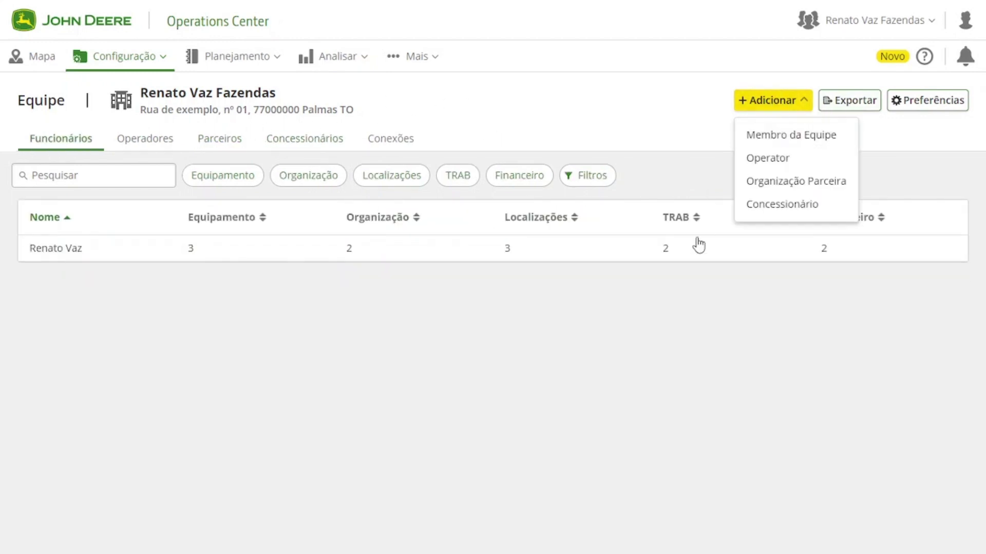
left_click(709, 342)
left_click(776, 100)
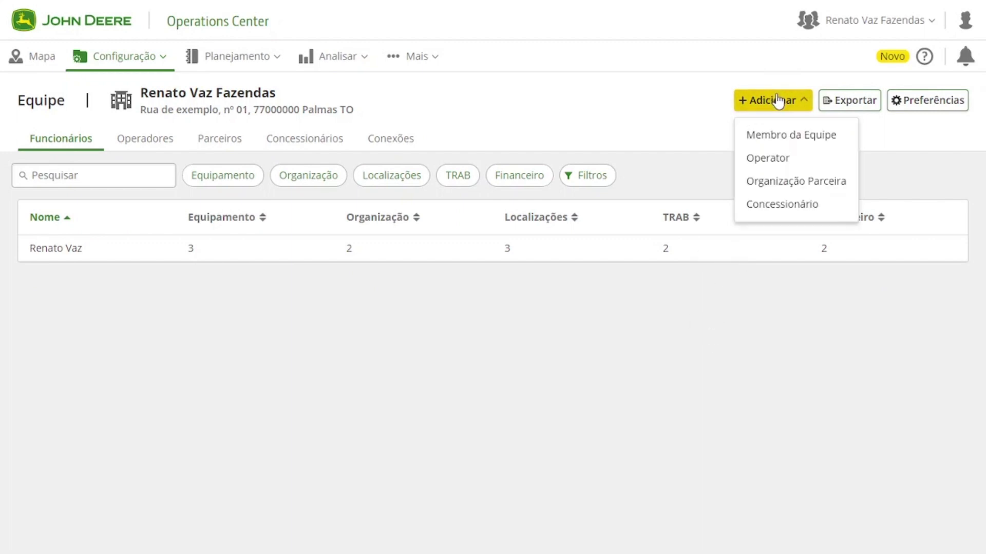
left_click(757, 107)
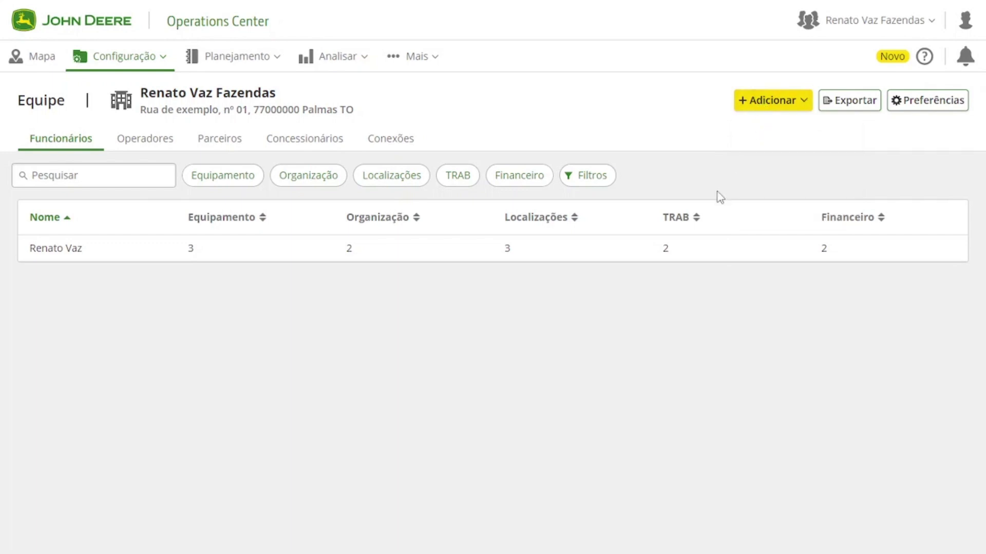
left_click(770, 100)
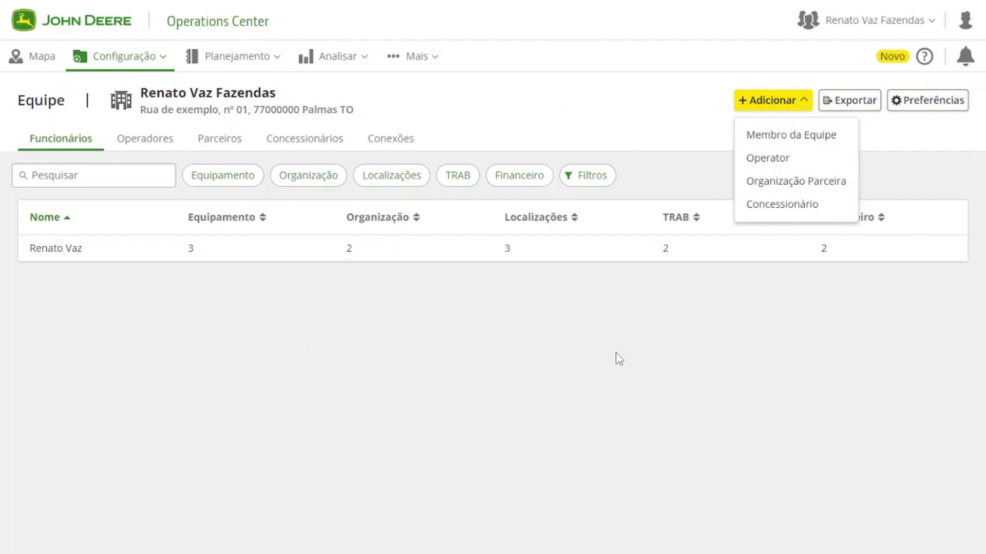
left_click(596, 370)
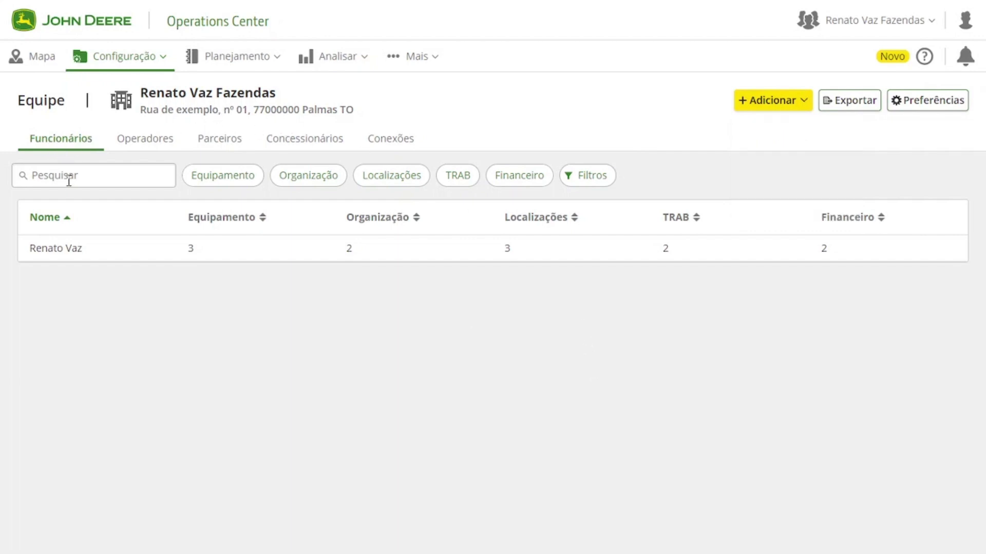
left_click(750, 101)
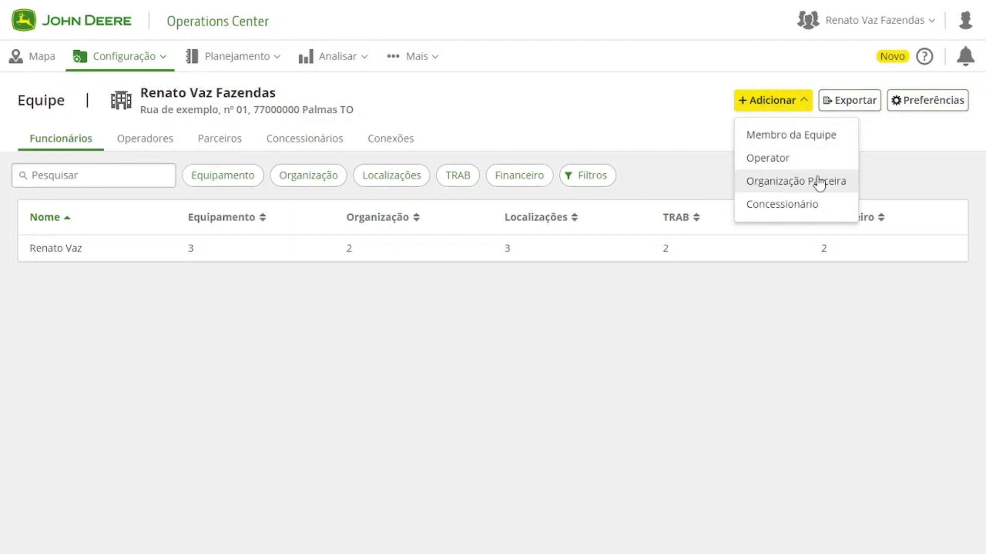
left_click(683, 118)
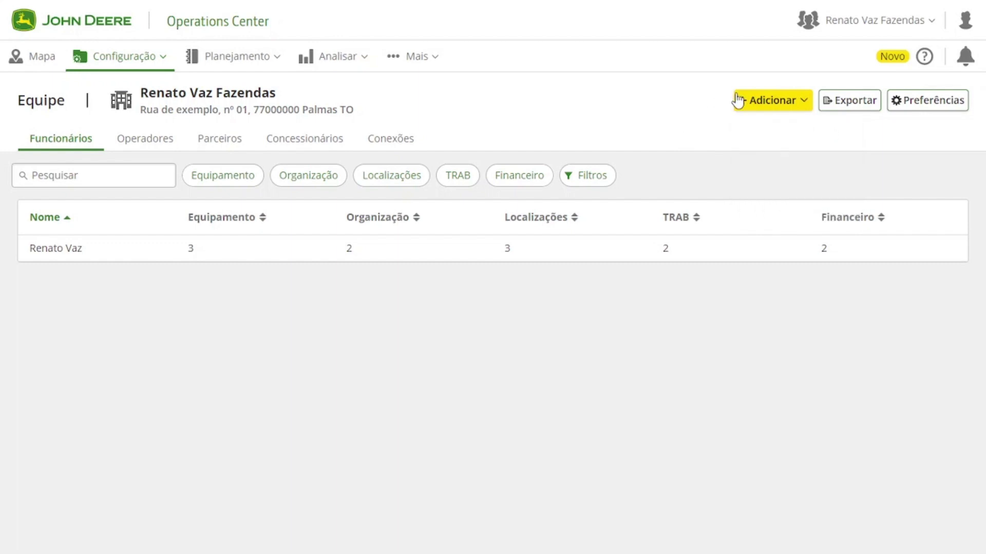
left_click(779, 107)
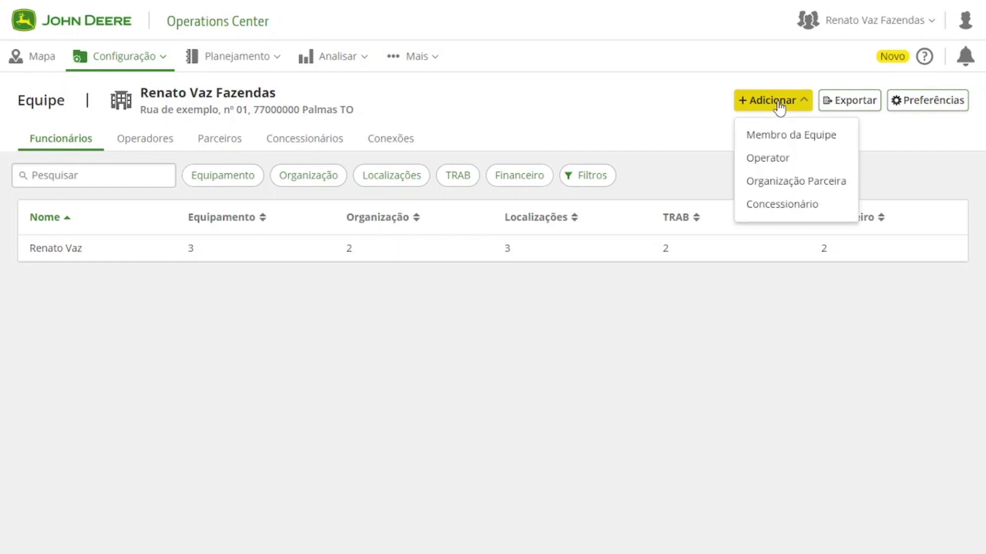
In the Organização Parceira invitation, select Receber acesso and focus the e-mail field, then close it unsent
left_click(795, 186)
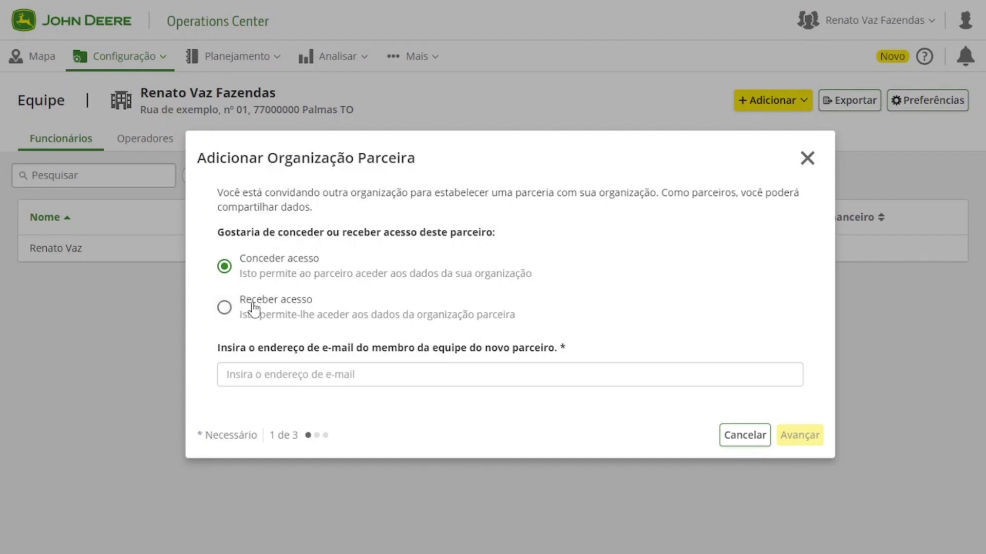
left_click(225, 308)
left_click(276, 370)
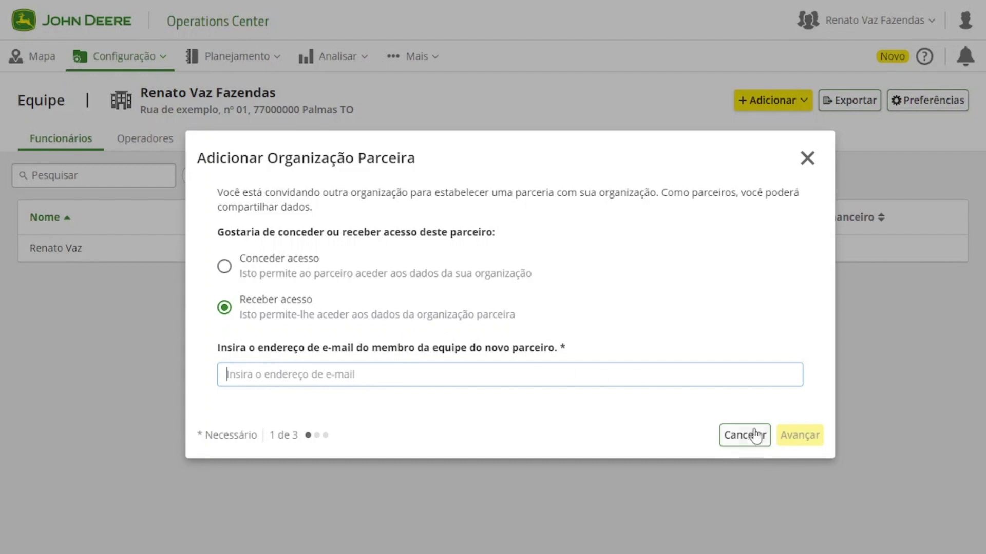
left_click(807, 158)
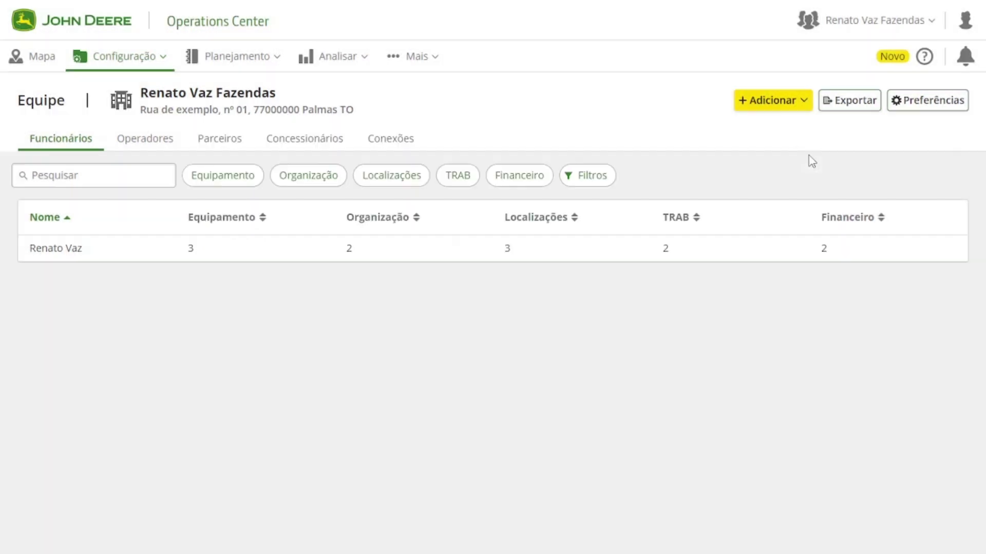
Compare Criar Novo and Adicione a partir dos membros in Adicionar Operador, then close it unsaved
left_click(779, 103)
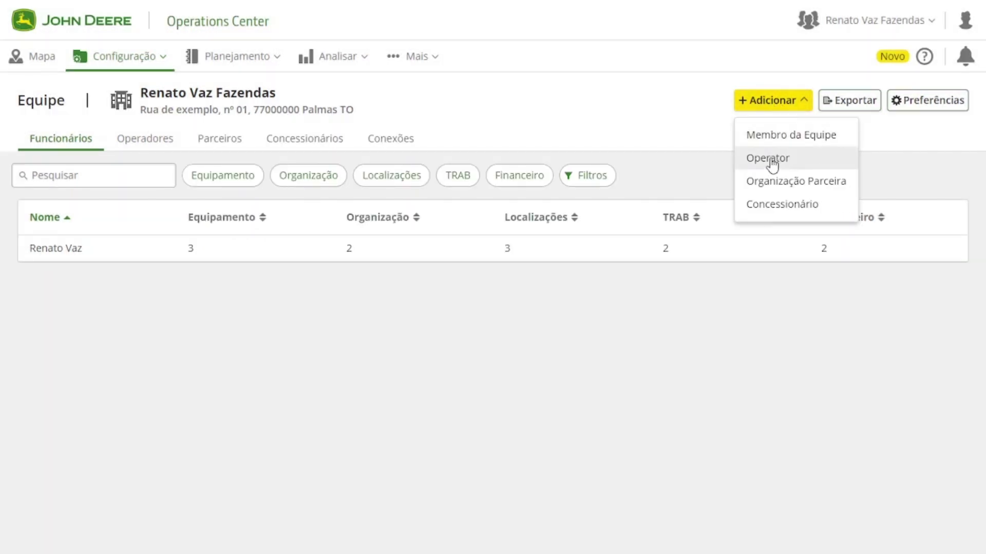
left_click(770, 161)
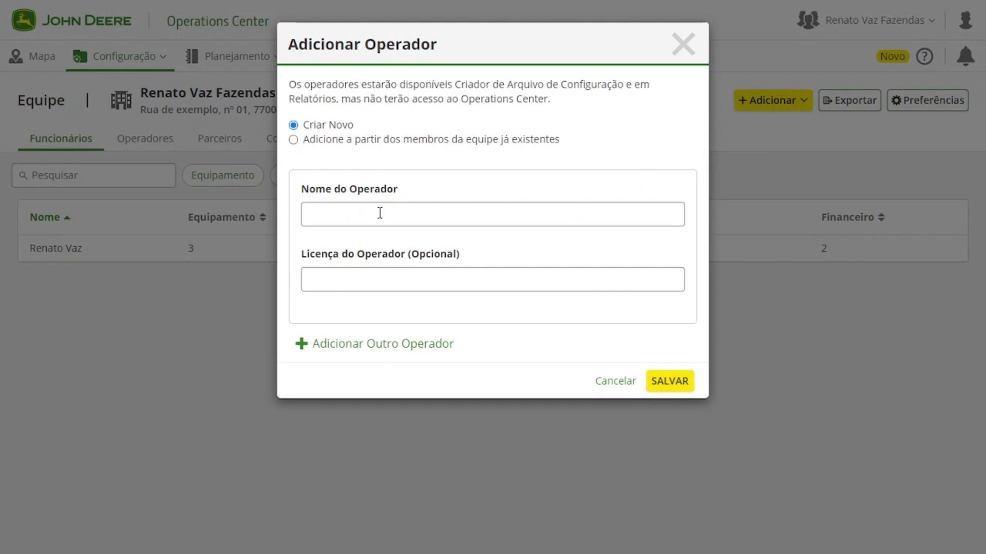
left_click(355, 143)
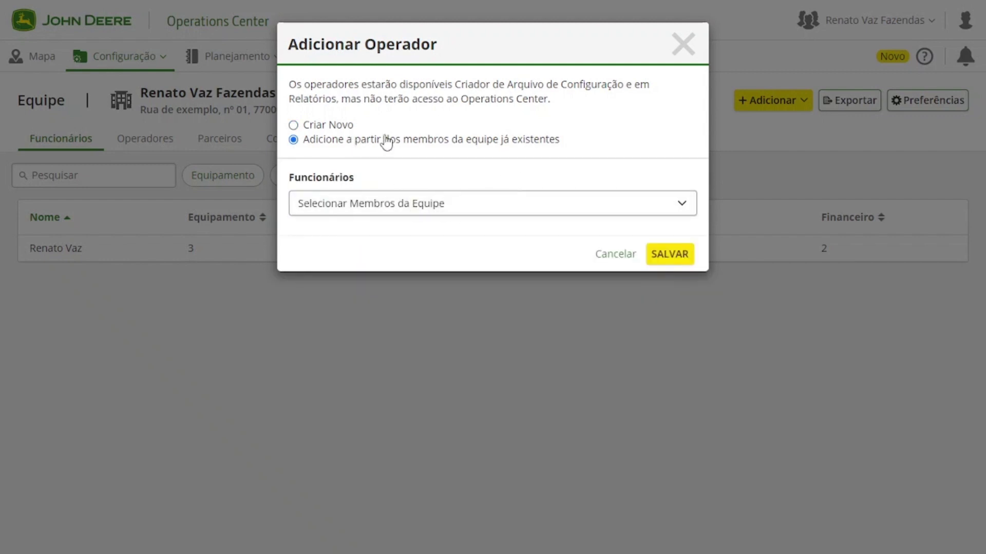
left_click(294, 126)
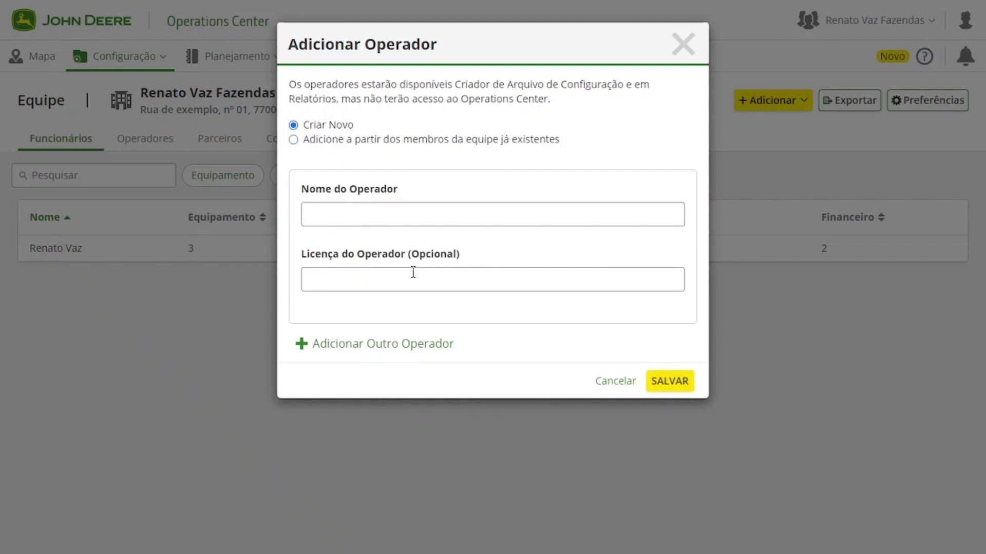
left_click(409, 215)
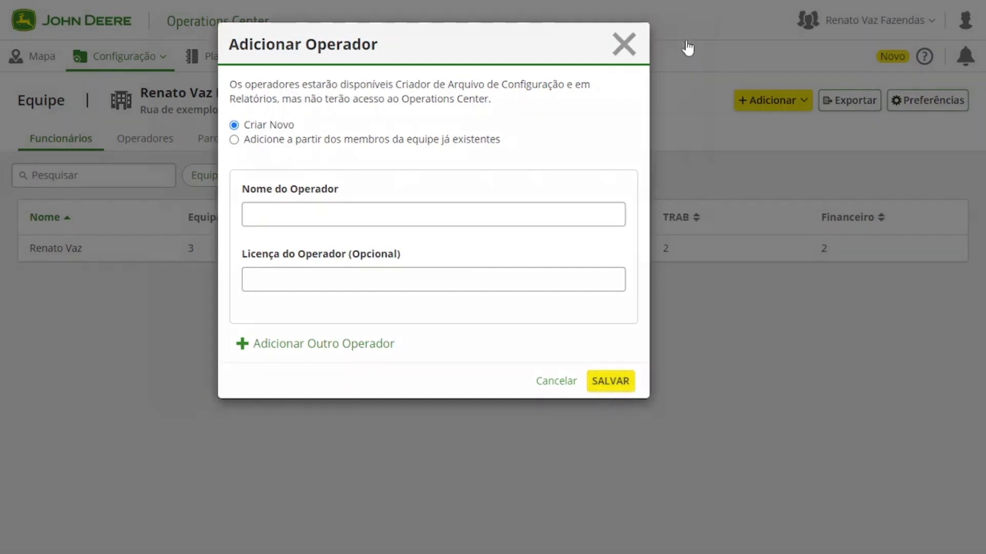
left_click(686, 47)
left_click(778, 105)
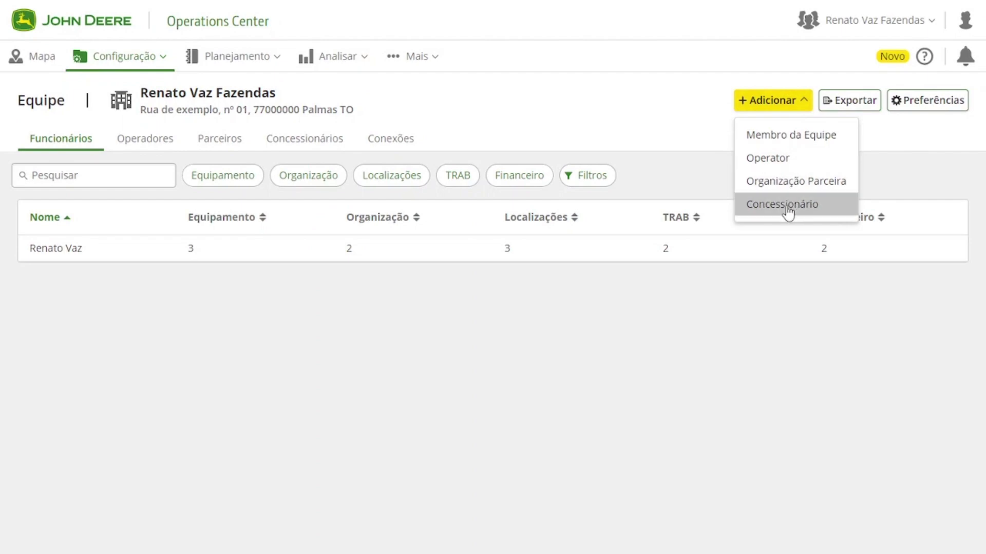
Preview Adicionar Concessionário and its dealer search, close both, and dismiss the browser's location request
left_click(786, 206)
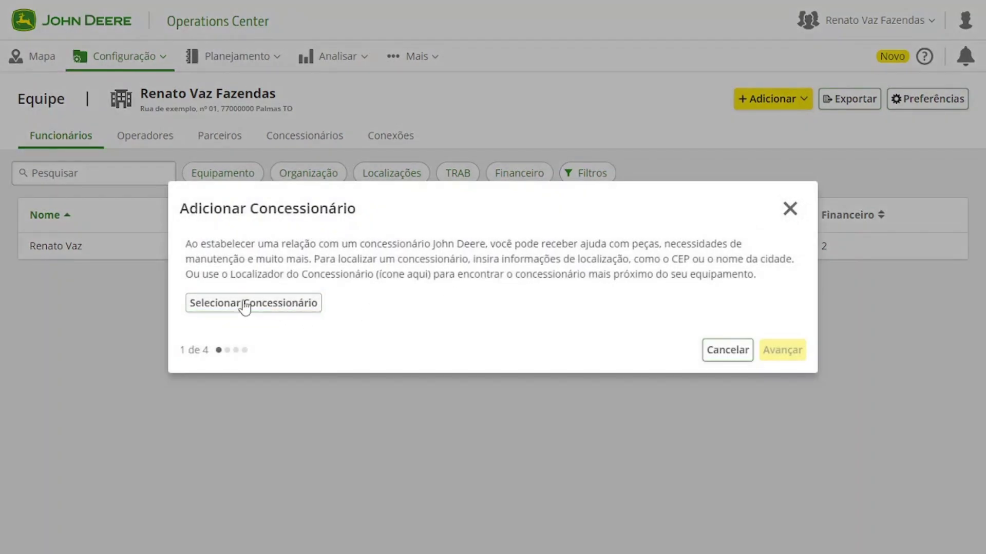
left_click(271, 308)
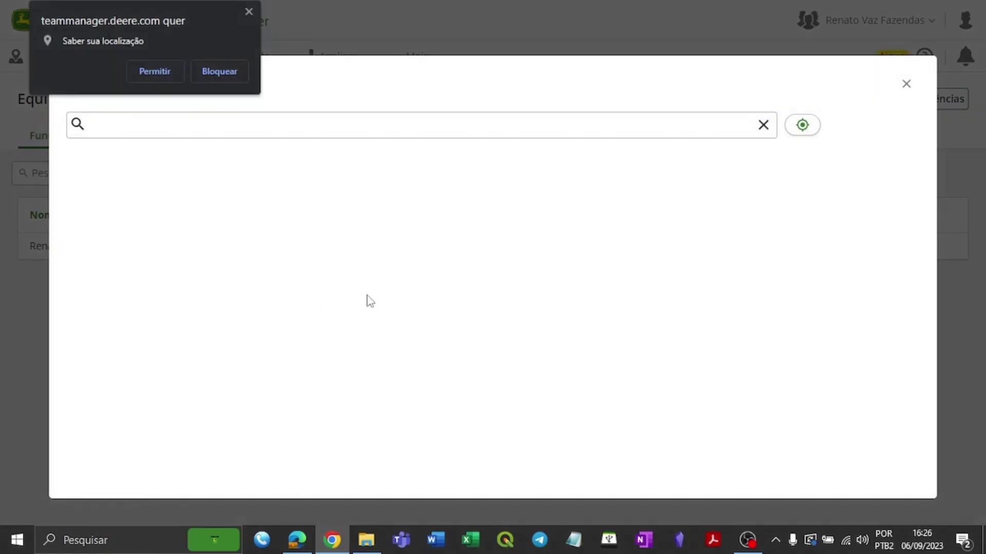
left_click(906, 87)
left_click(789, 209)
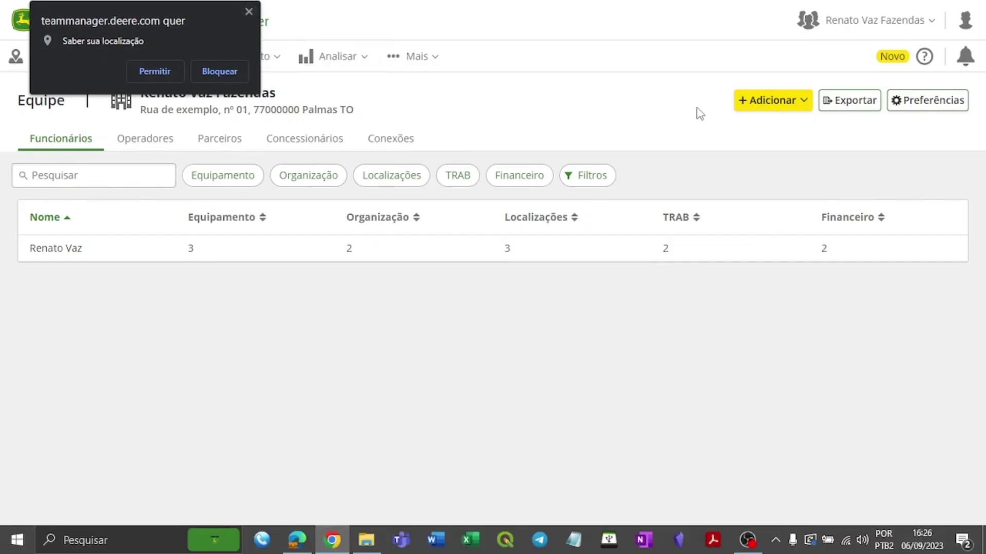
left_click(248, 11)
Check the team member's Visão Geral, Acesso and Atribuições De Parceiro tabs, then close the details panel
left_click(304, 252)
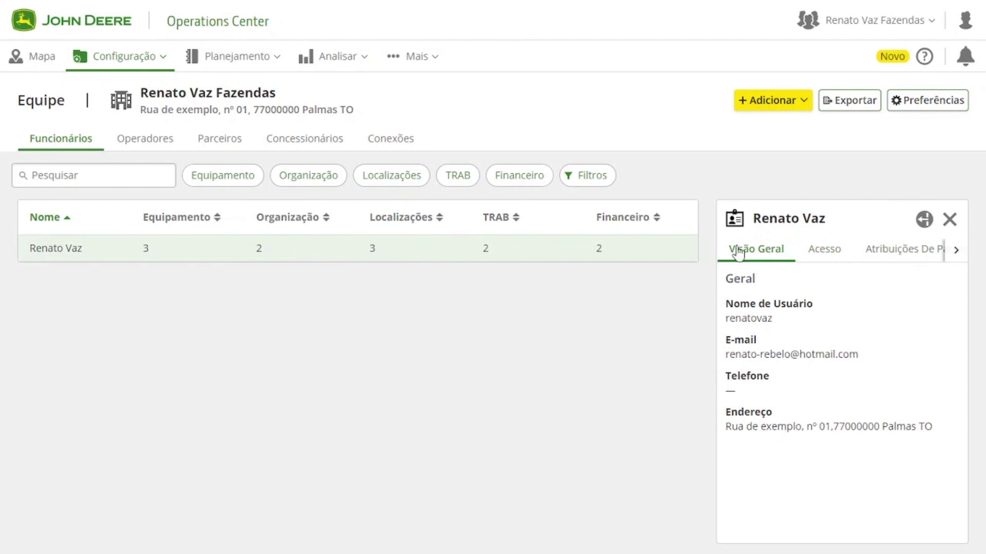
left_click(831, 251)
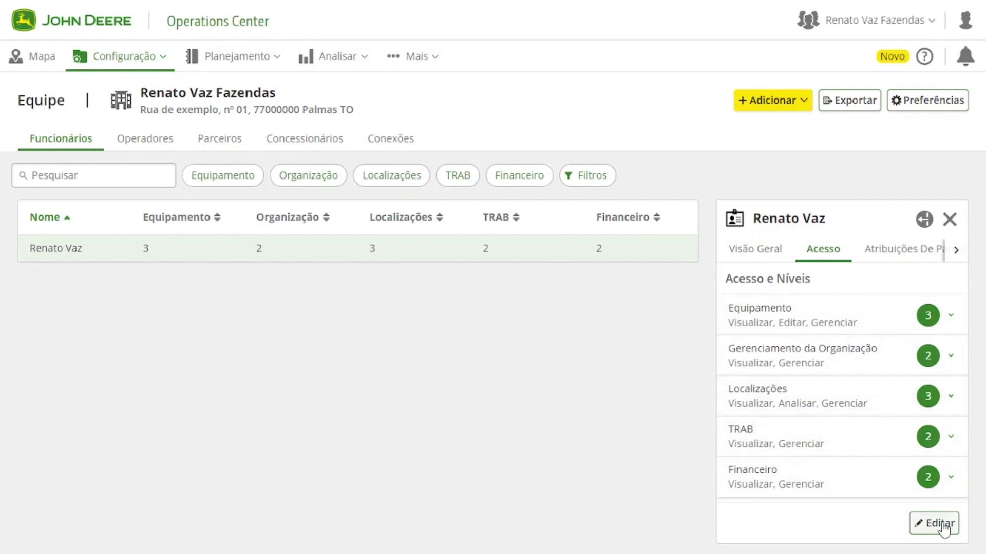
left_click(879, 250)
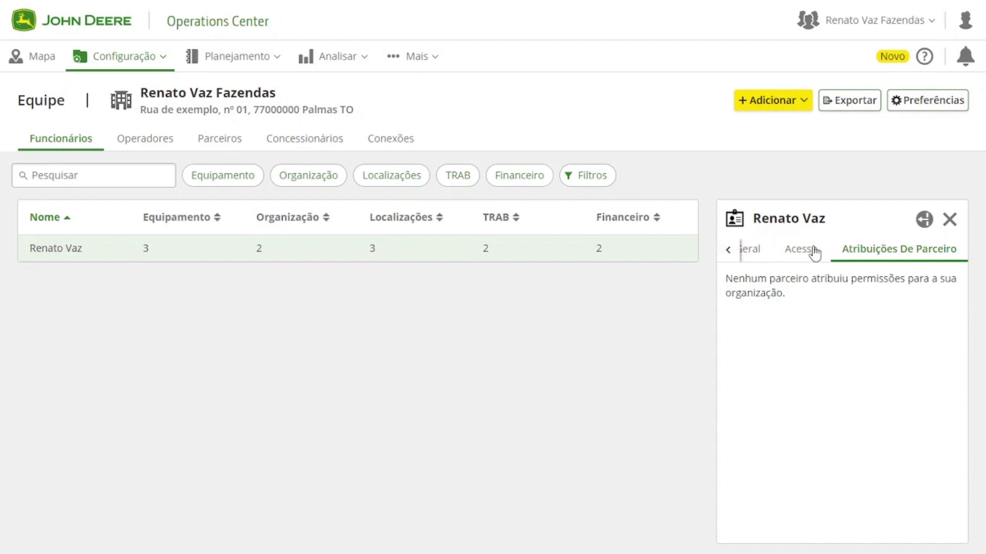
left_click(809, 250)
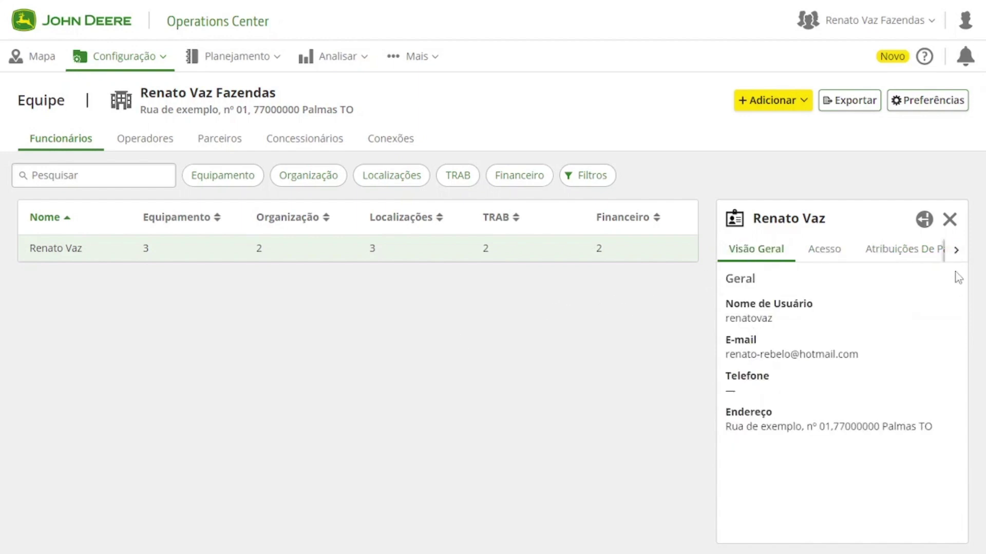
left_click(949, 220)
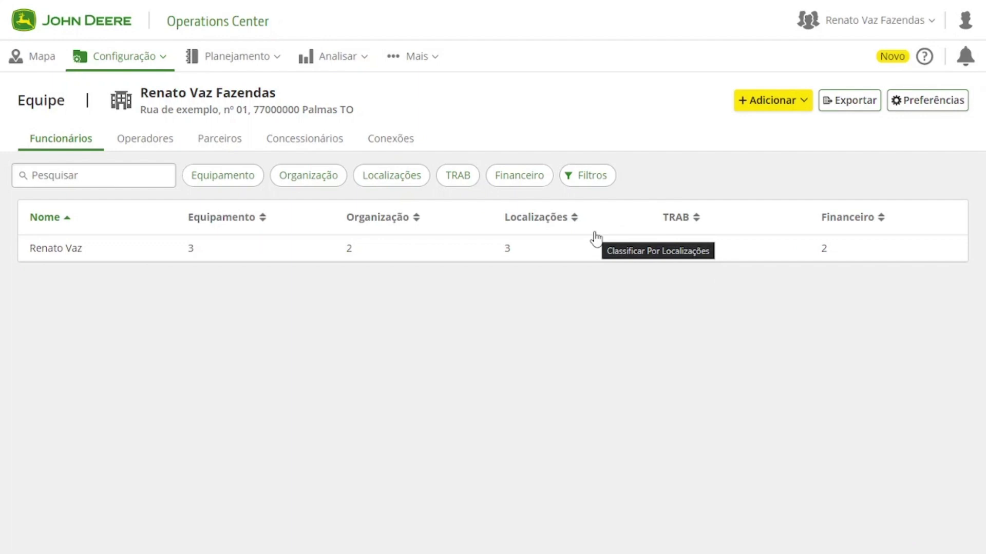